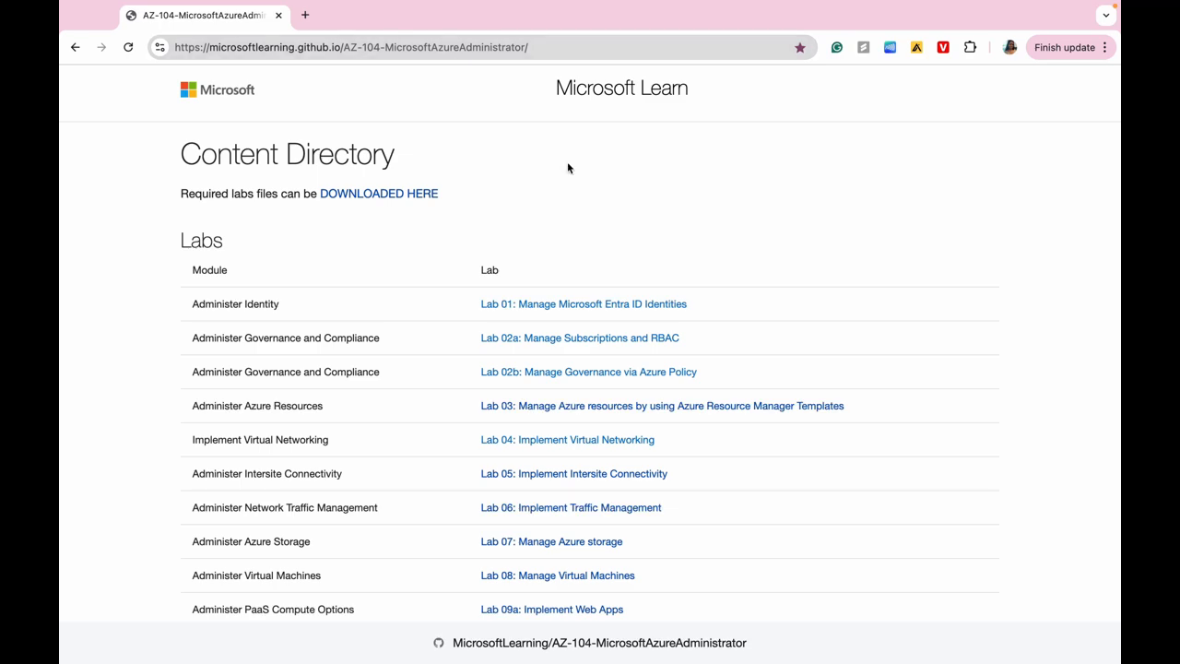
- Look through the list of AZ-104 lab exercises in the Content Directory
scroll(578, 184, "down", 3)
scroll(578, 184, "down", 1)
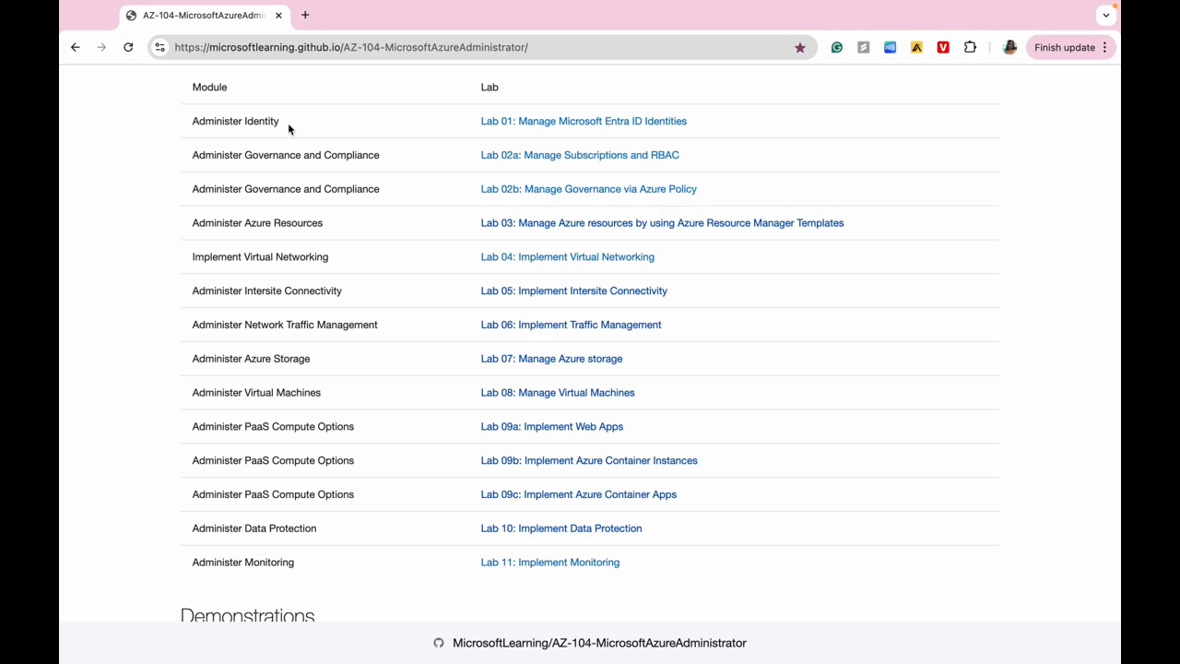
left_click(280, 16)
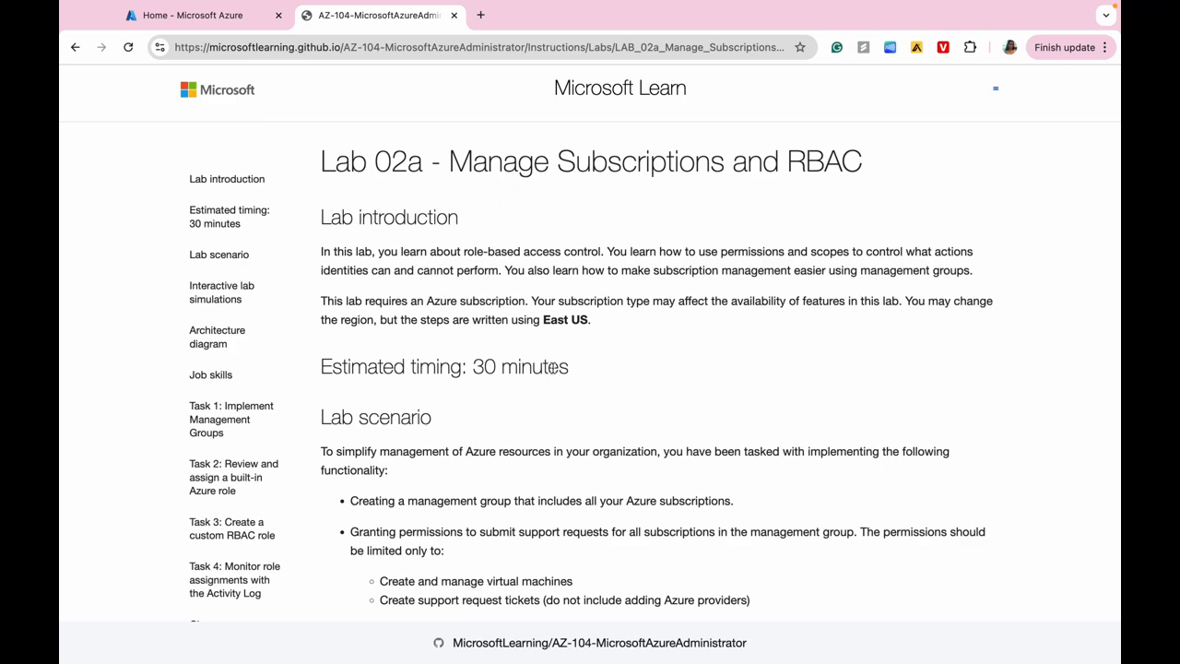
- Read the Lab 02a introduction, scenario, architecture diagram and job skills, down to the Task 1 instructions for implementing management groups
scroll(553, 367, "down", 2)
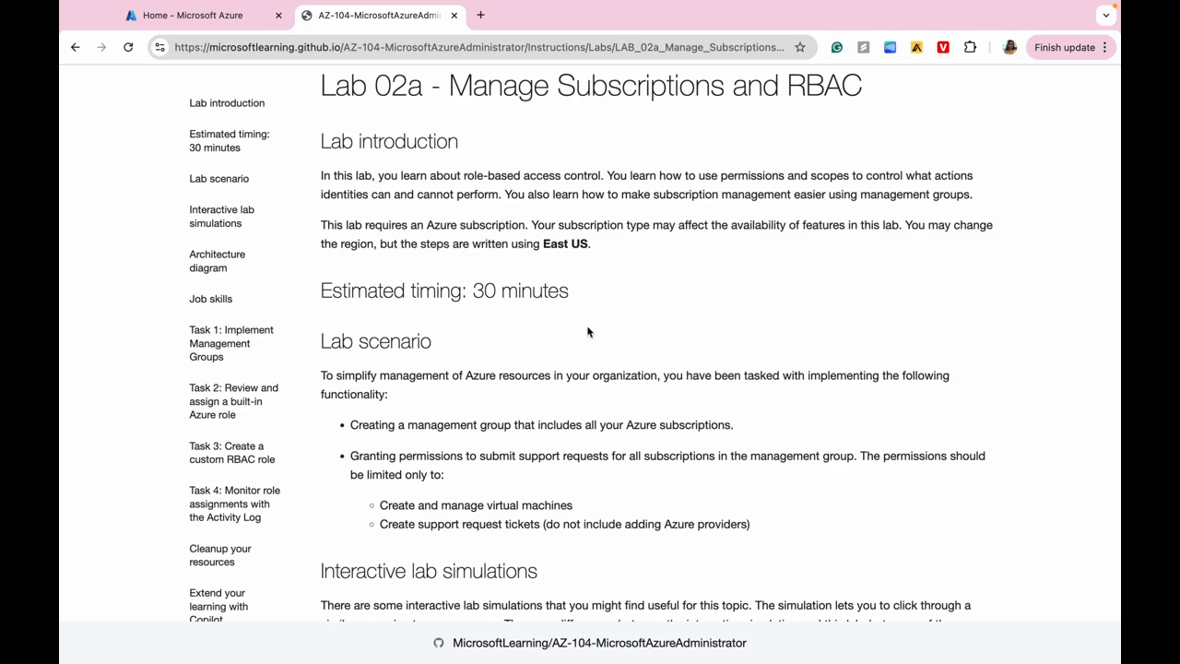
scroll(588, 332, "down", 1)
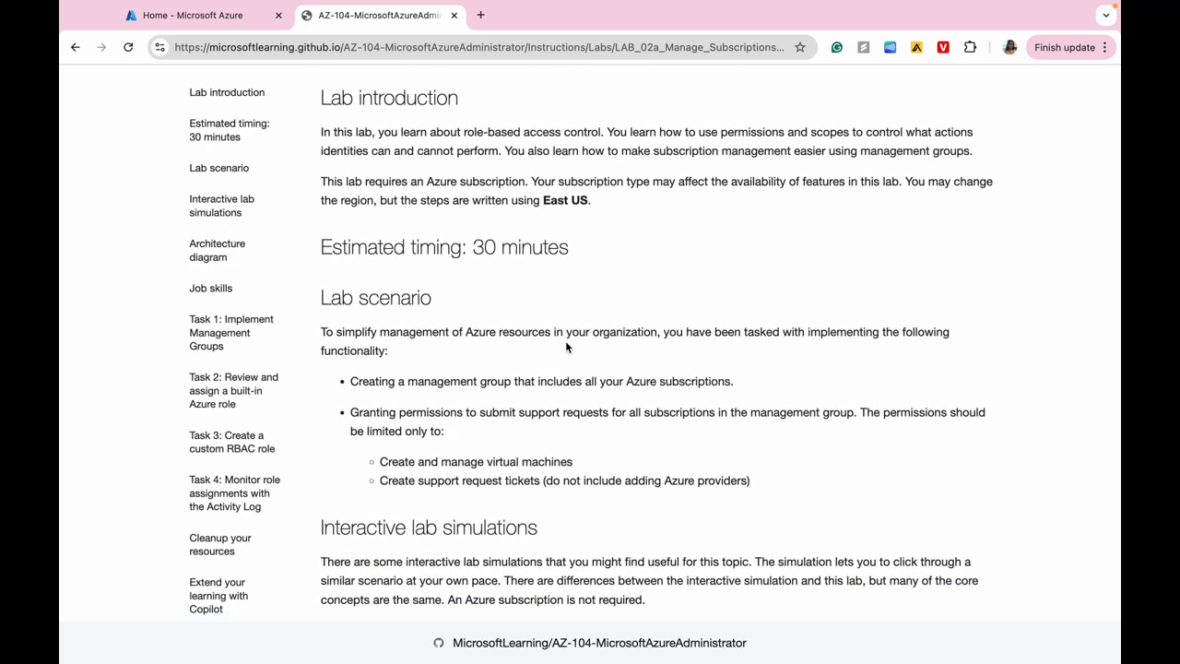
scroll(520, 332, "down", 2)
scroll(520, 332, "down", 1)
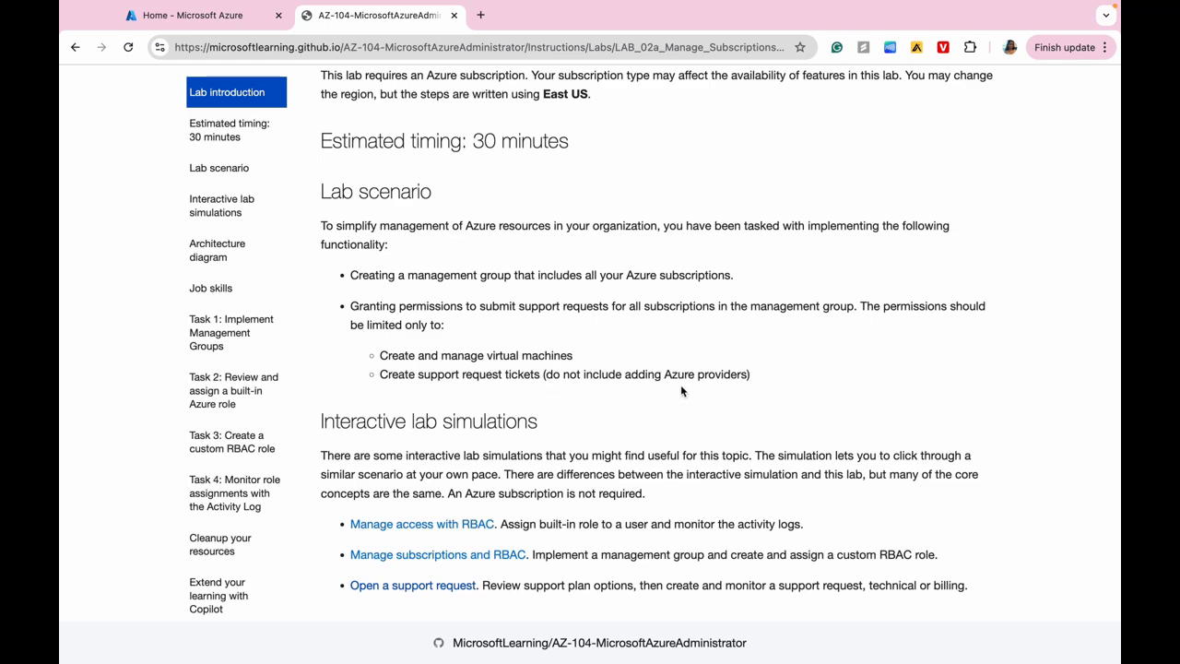
scroll(744, 395, "down", 3)
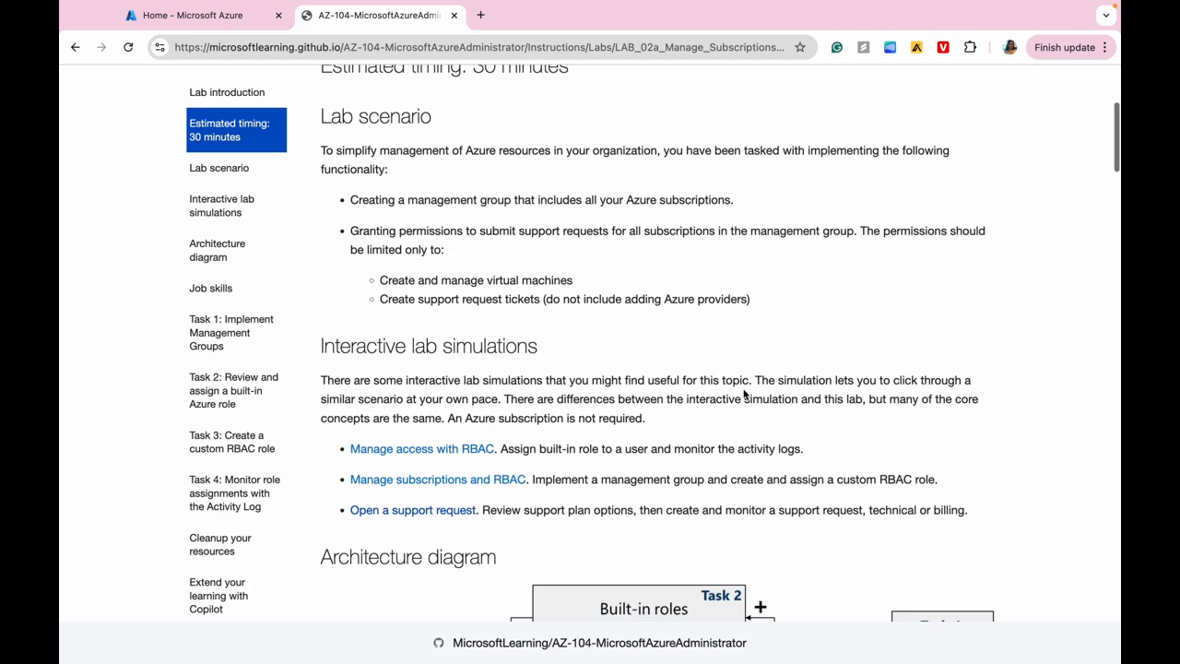
scroll(744, 394, "down", 3)
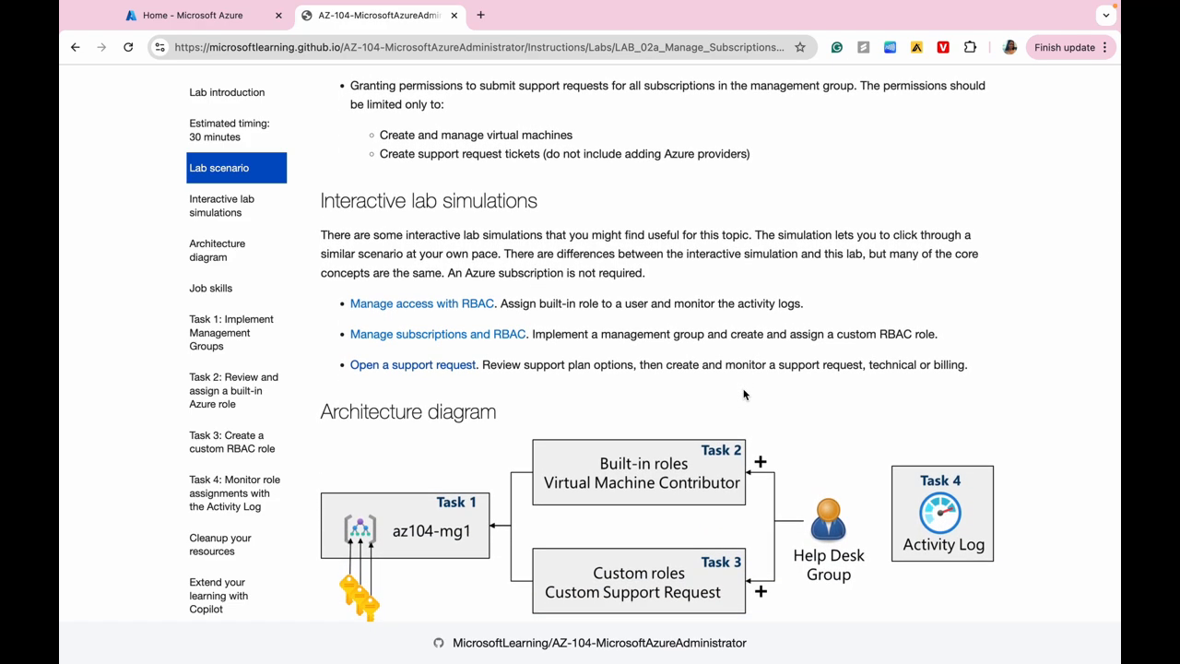
scroll(744, 394, "down", 2)
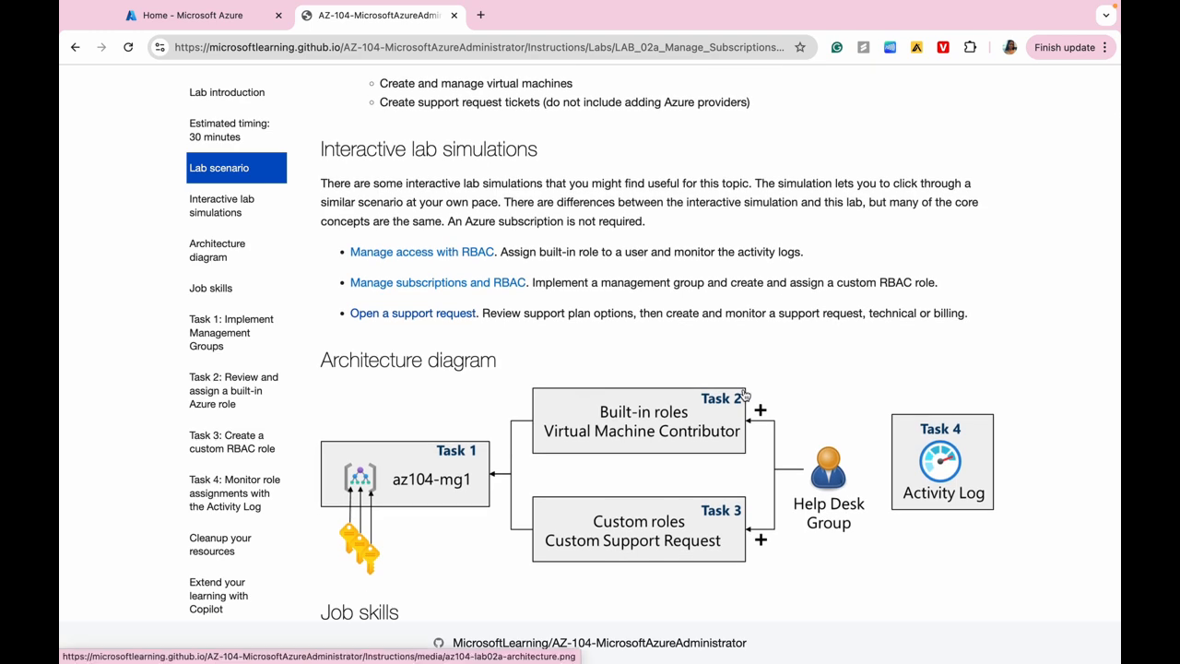
scroll(744, 395, "down", 3)
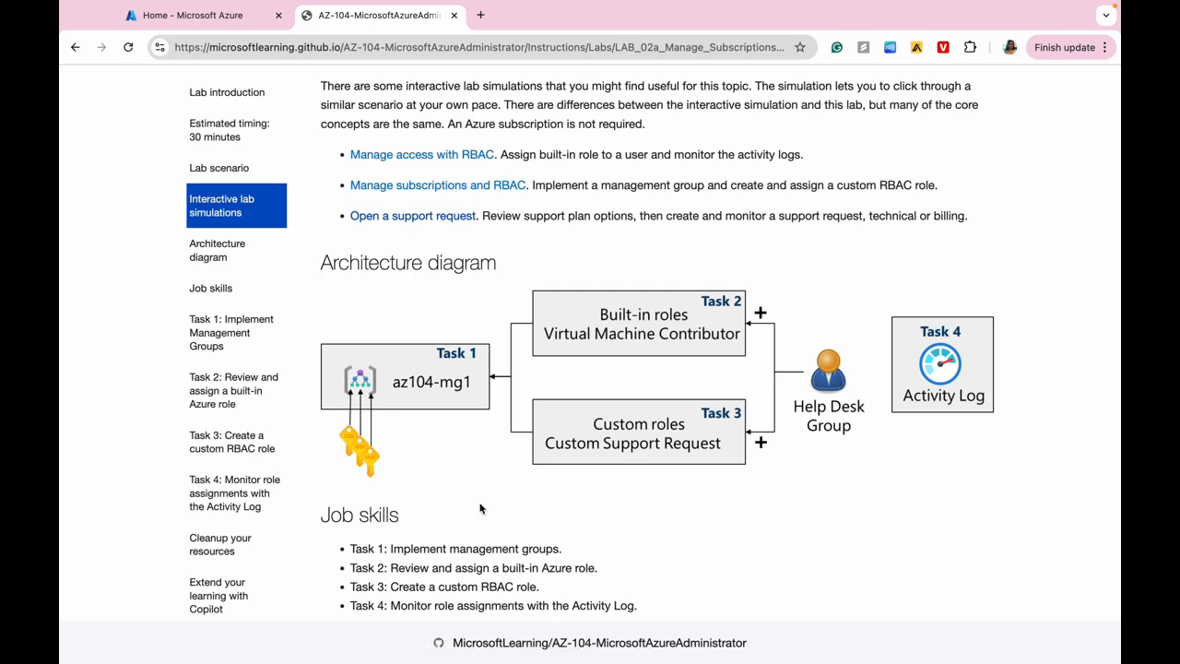
scroll(482, 508, "down", 4)
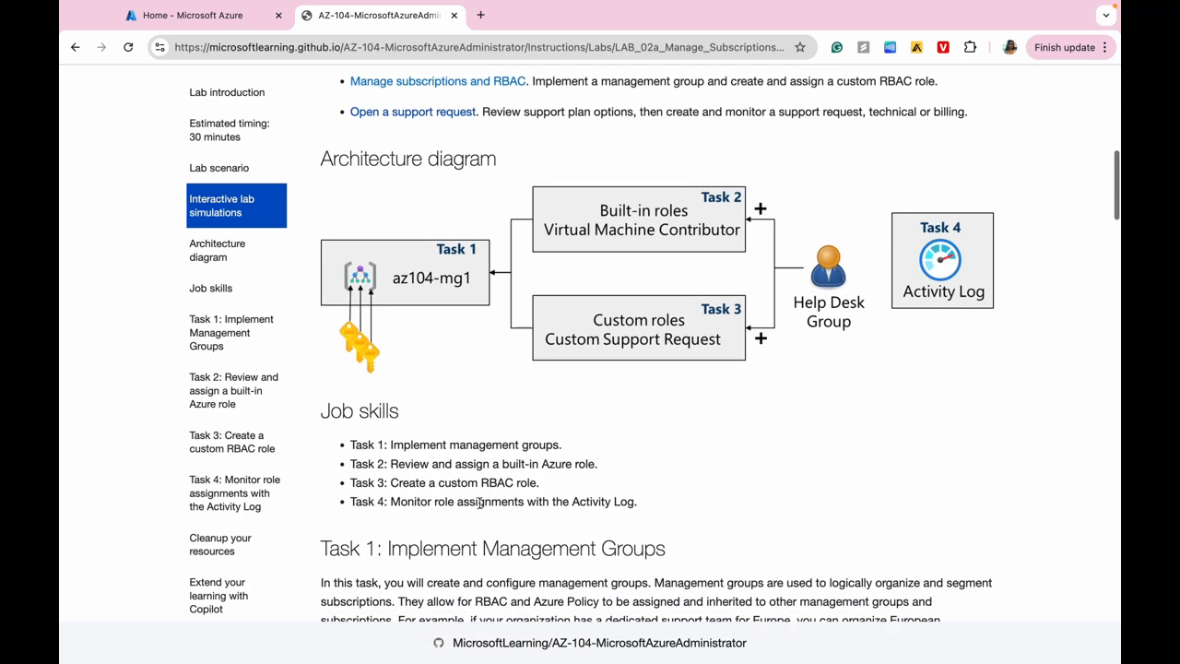
scroll(480, 506, "down", 2)
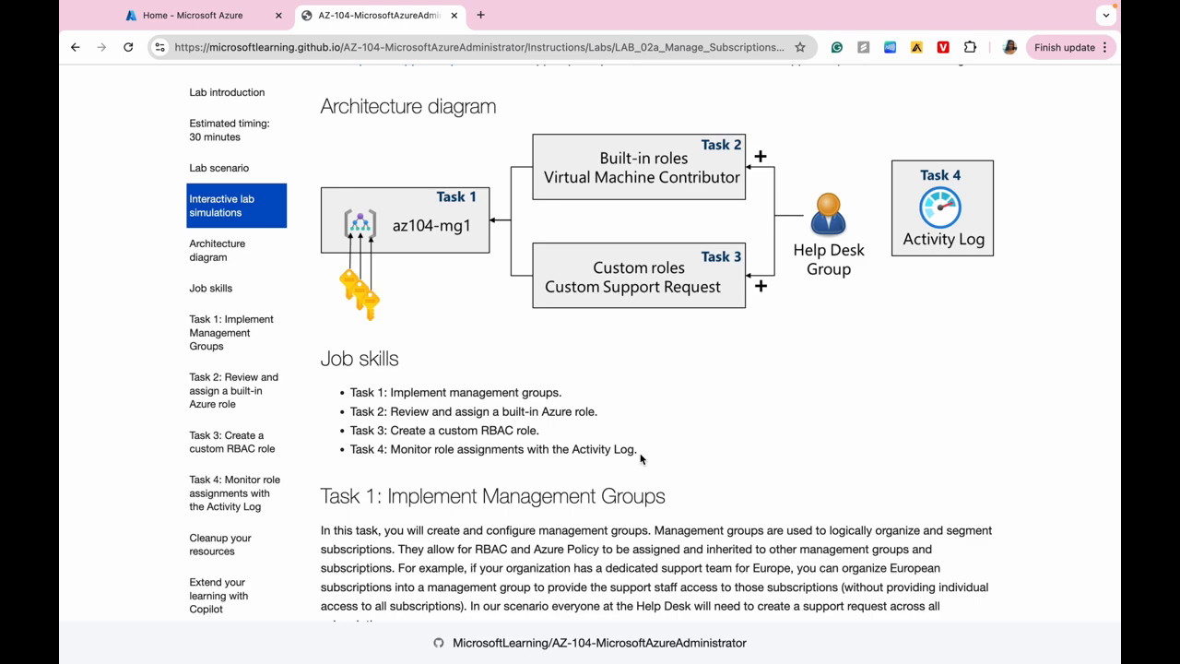
scroll(642, 459, "down", 3)
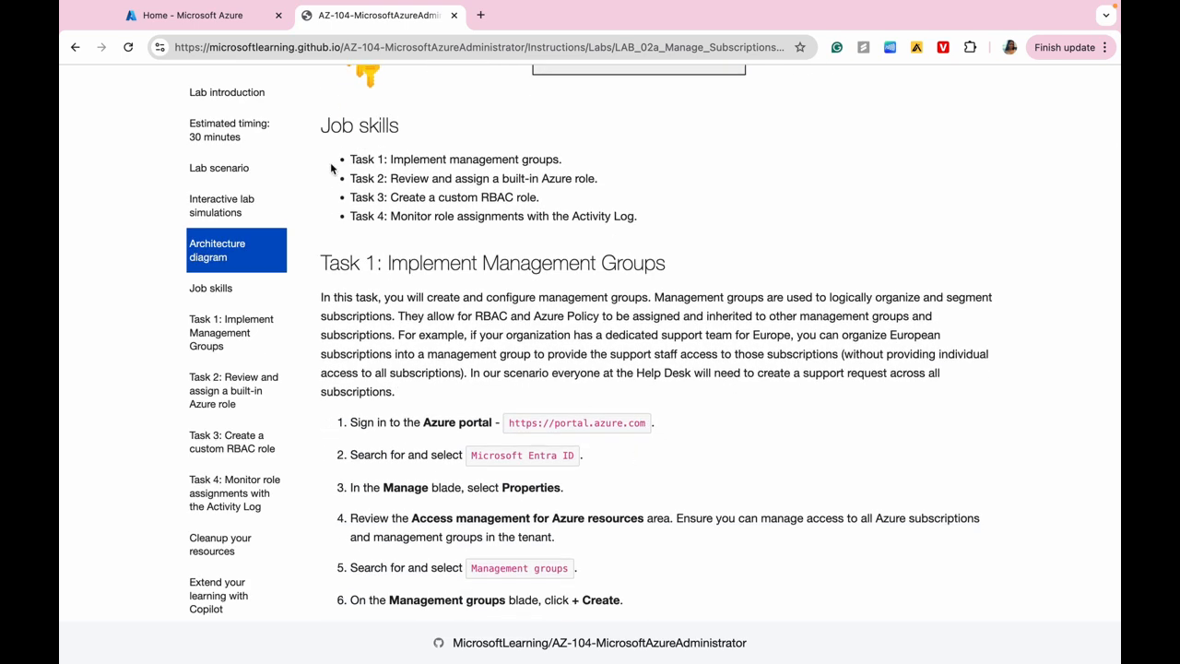
- Switch to the Azure portal, search for "Microsoft Entra ID" and open that service
left_click(205, 17)
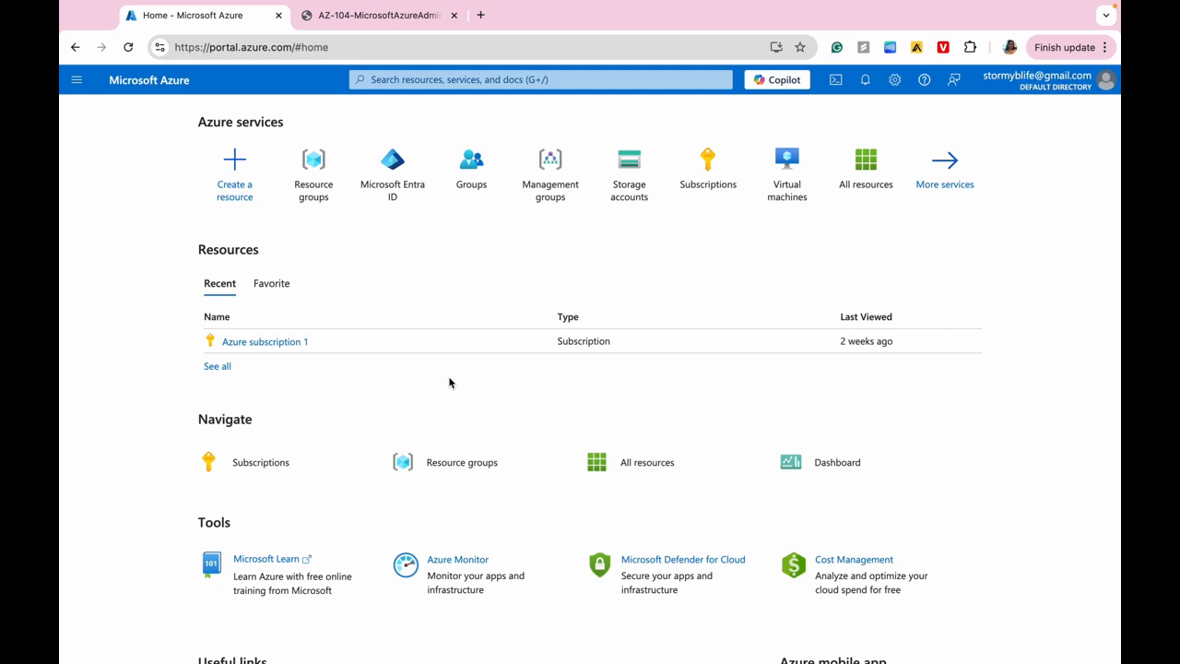
scroll(449, 382, "down", 2)
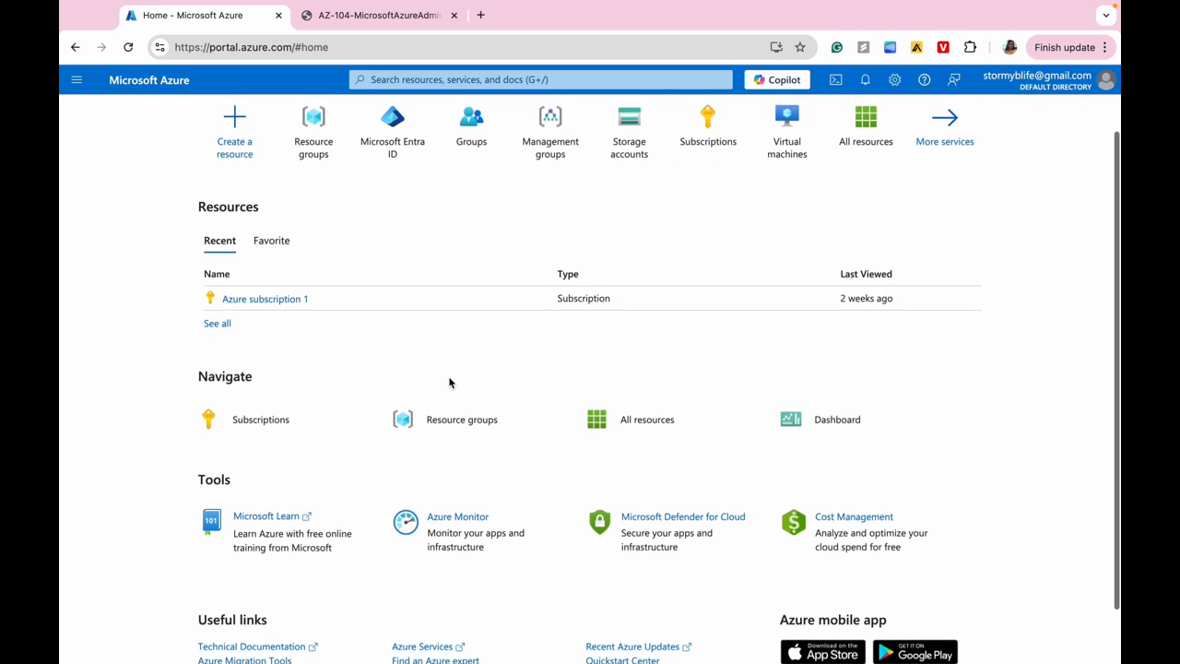
scroll(449, 382, "up", 2)
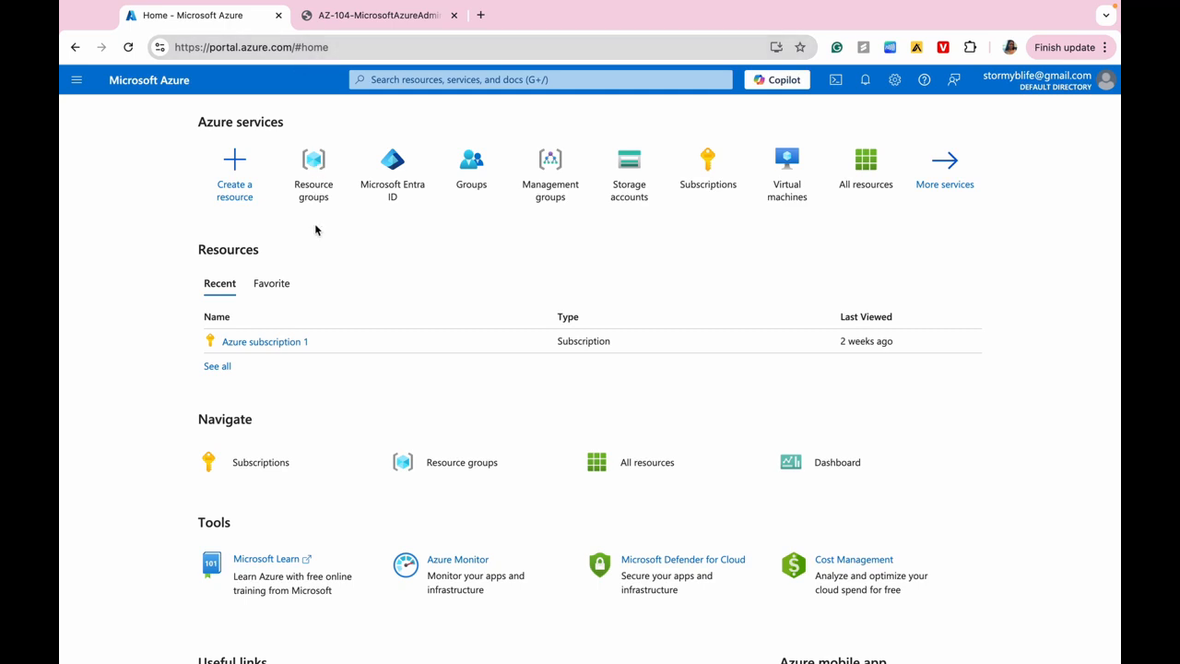
left_click(490, 77)
type("Micro")
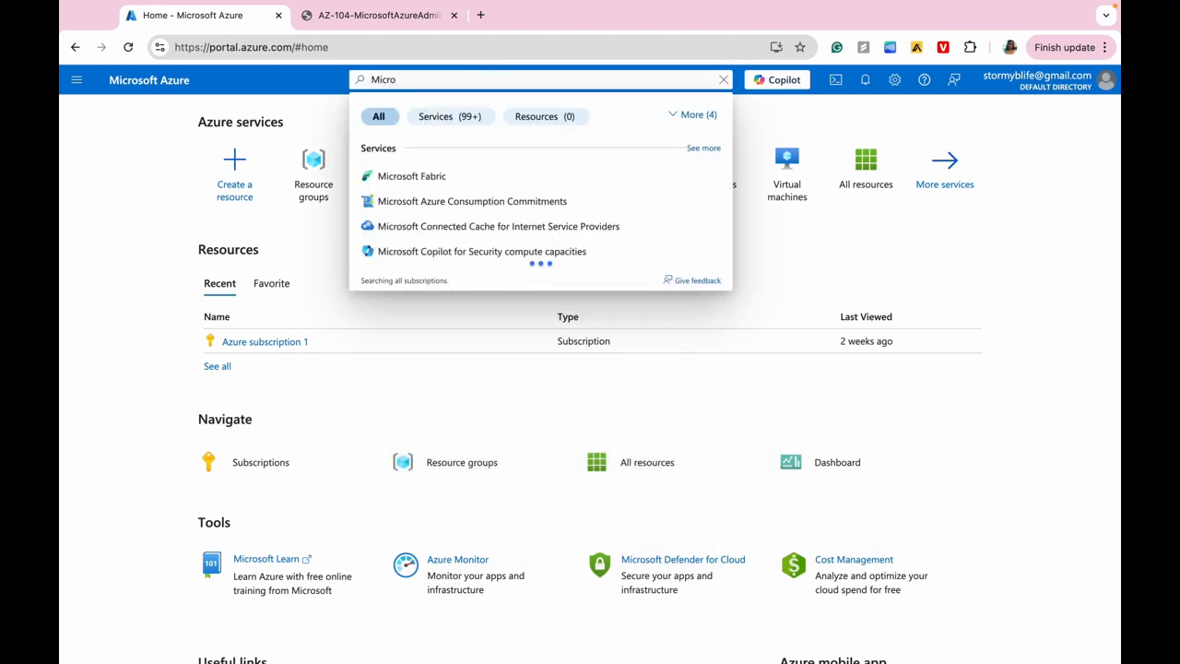
type("soft ")
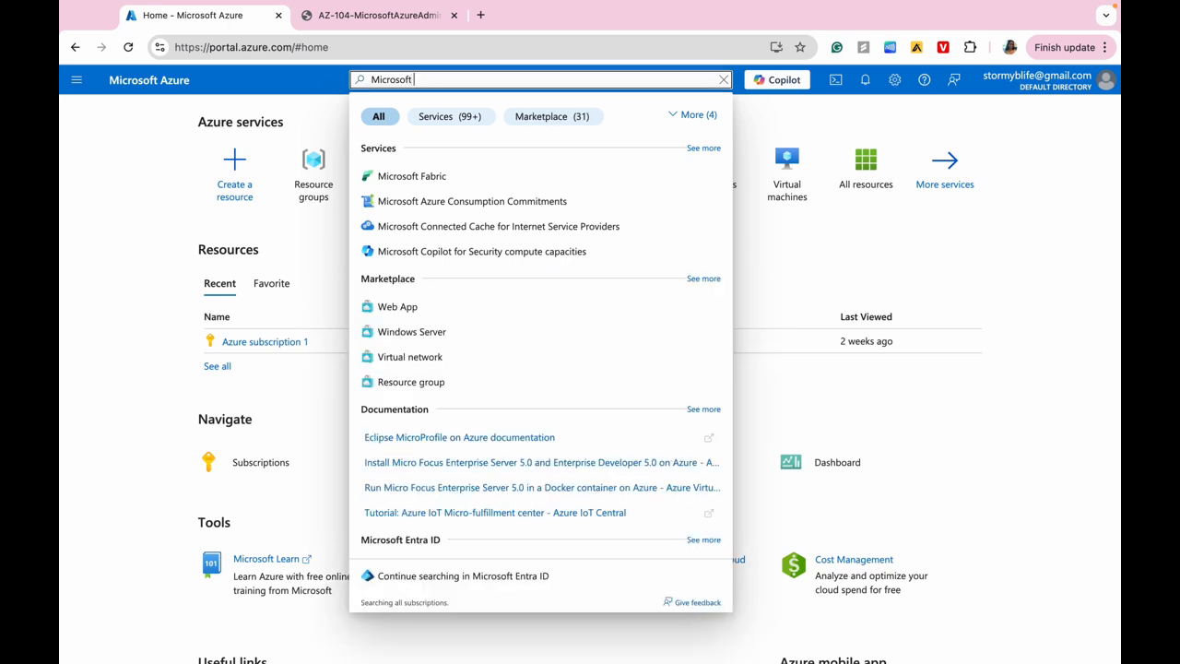
type("Entra ID")
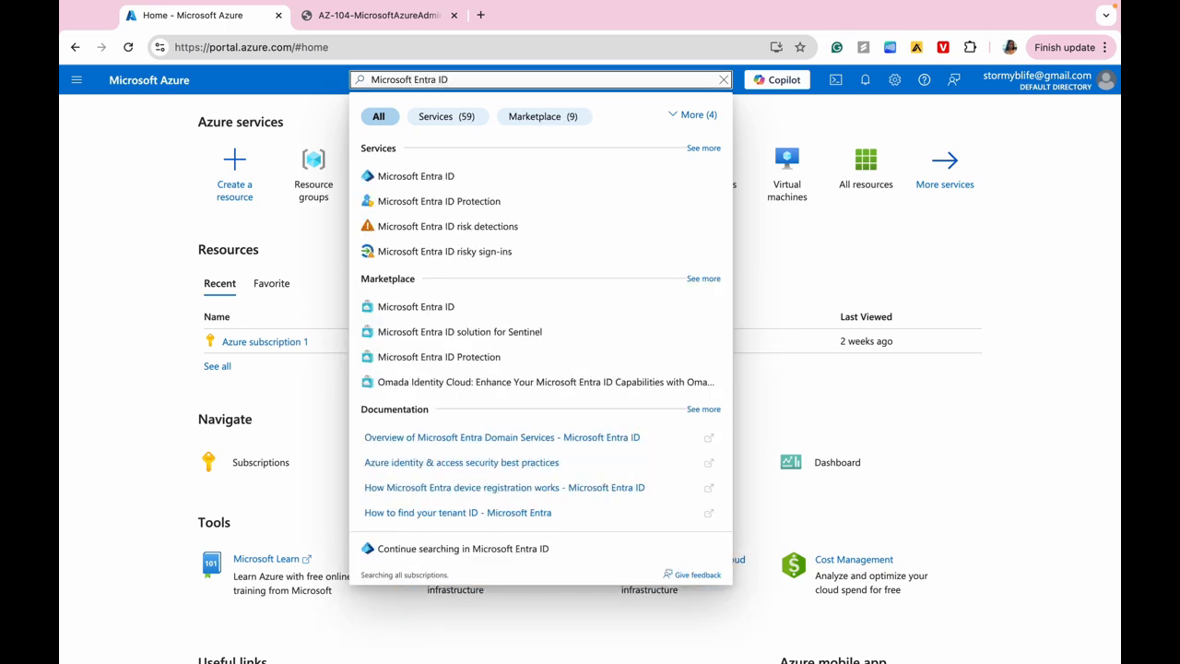
left_click(466, 181)
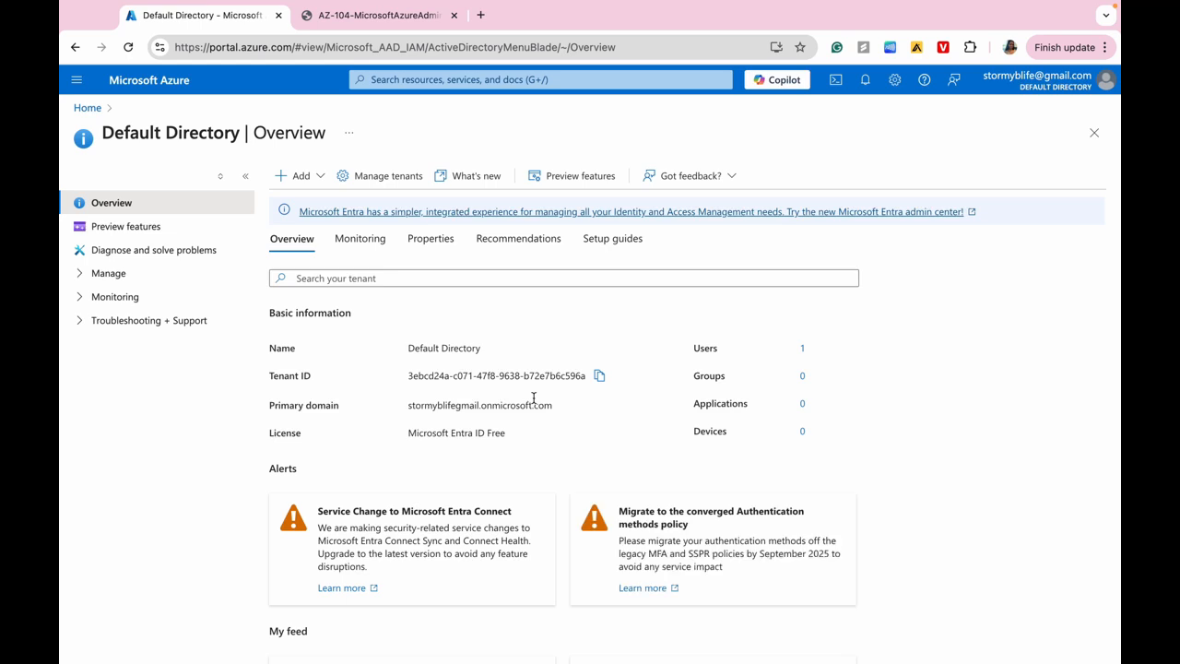
- Examine the default directory's properties, including the access management setting for Azure resources
scroll(533, 398, "down", 1)
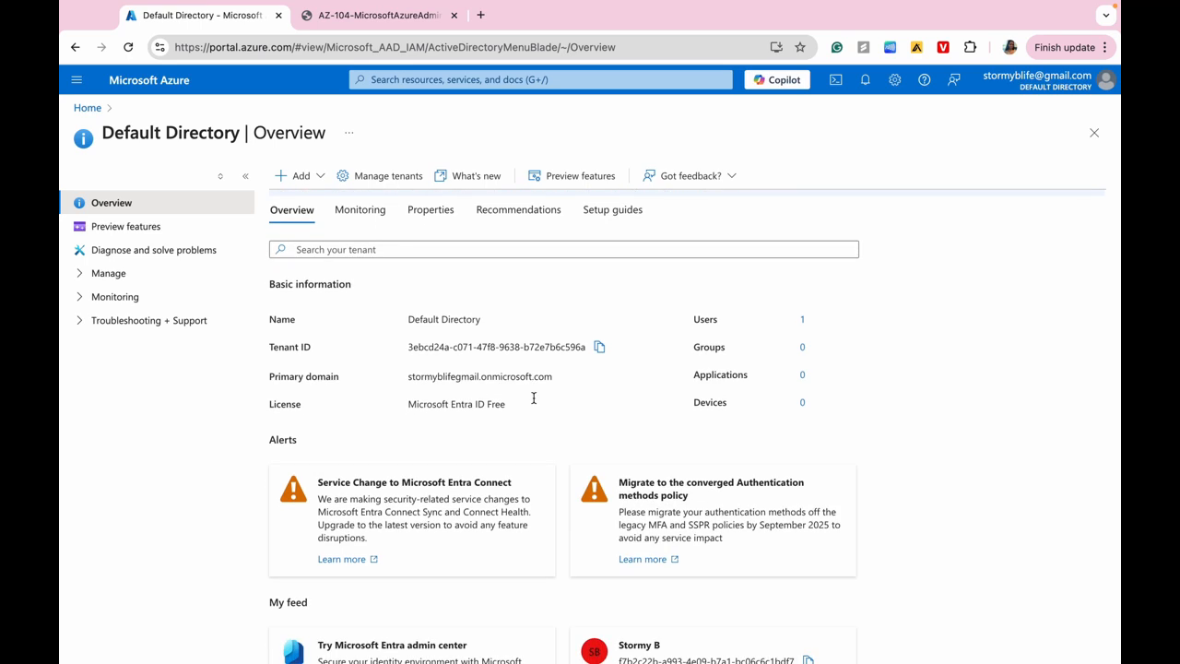
left_click(423, 214)
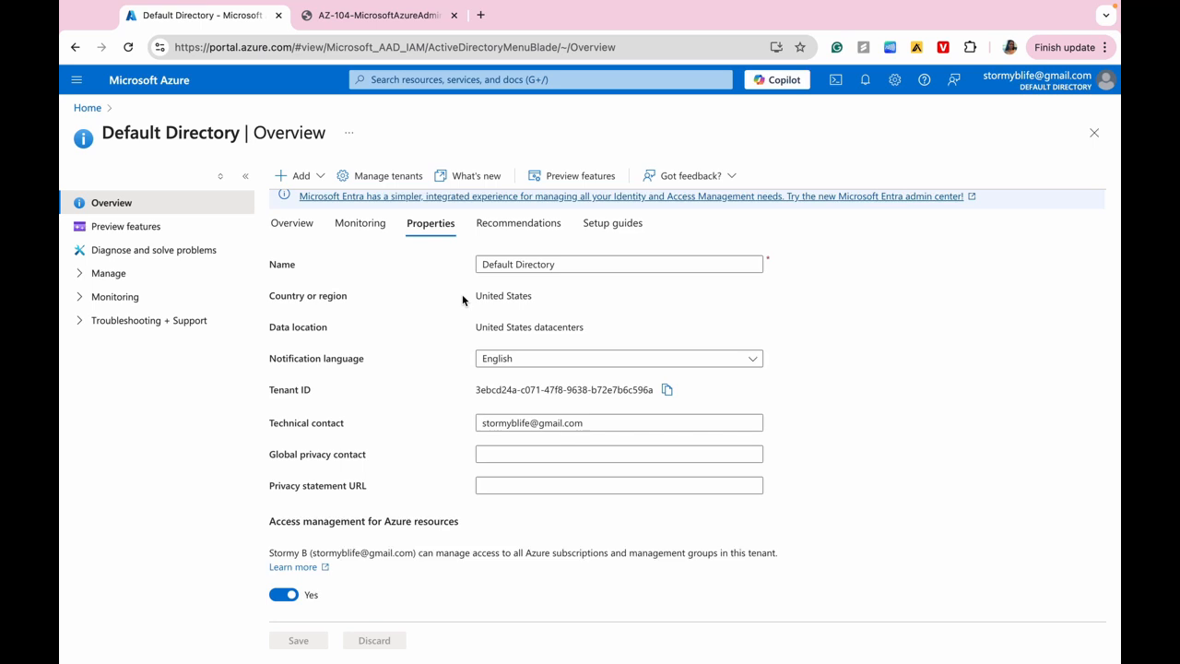
scroll(462, 294, "up", 1)
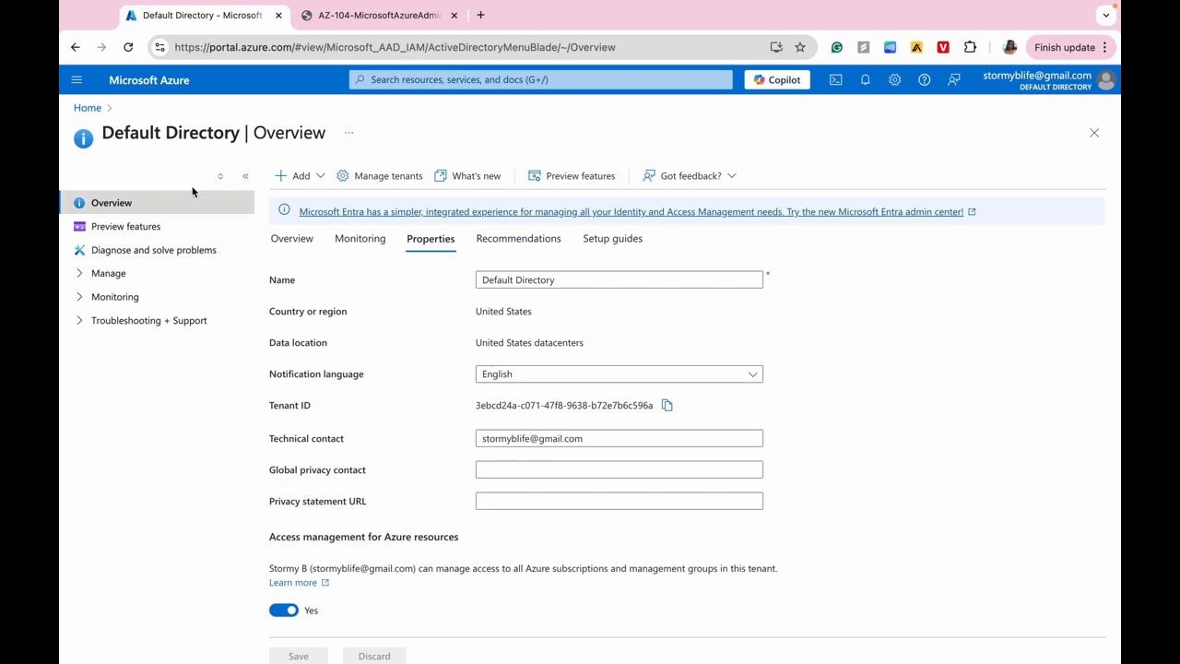
left_click(89, 277)
left_click(157, 321)
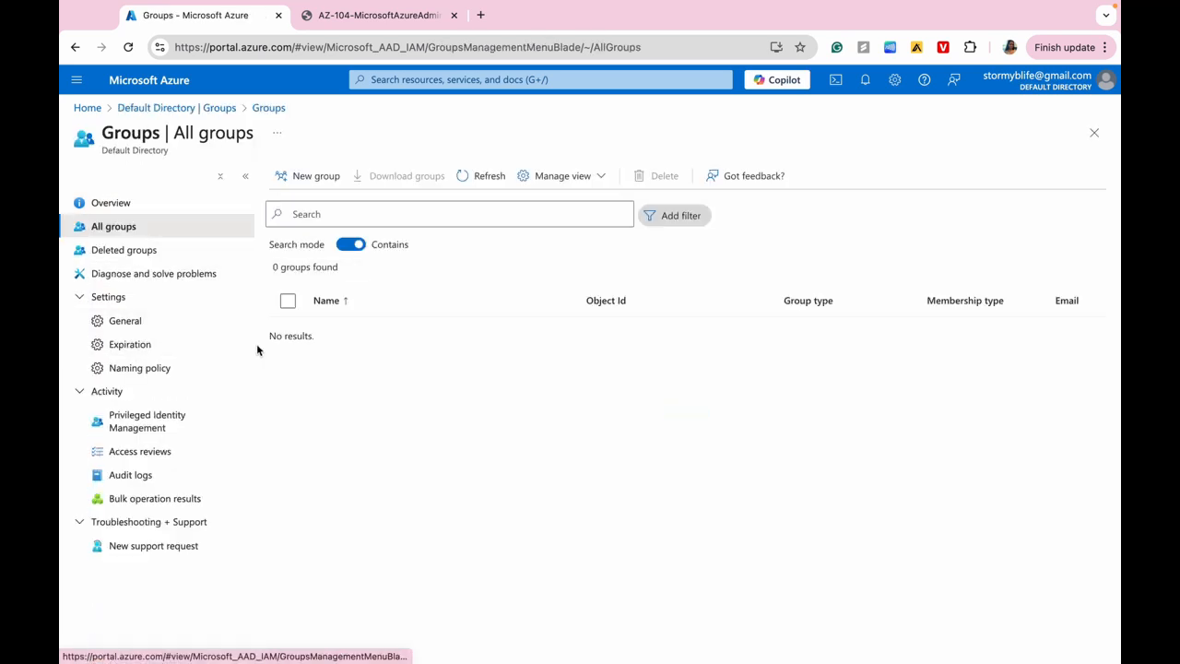
left_click(84, 301)
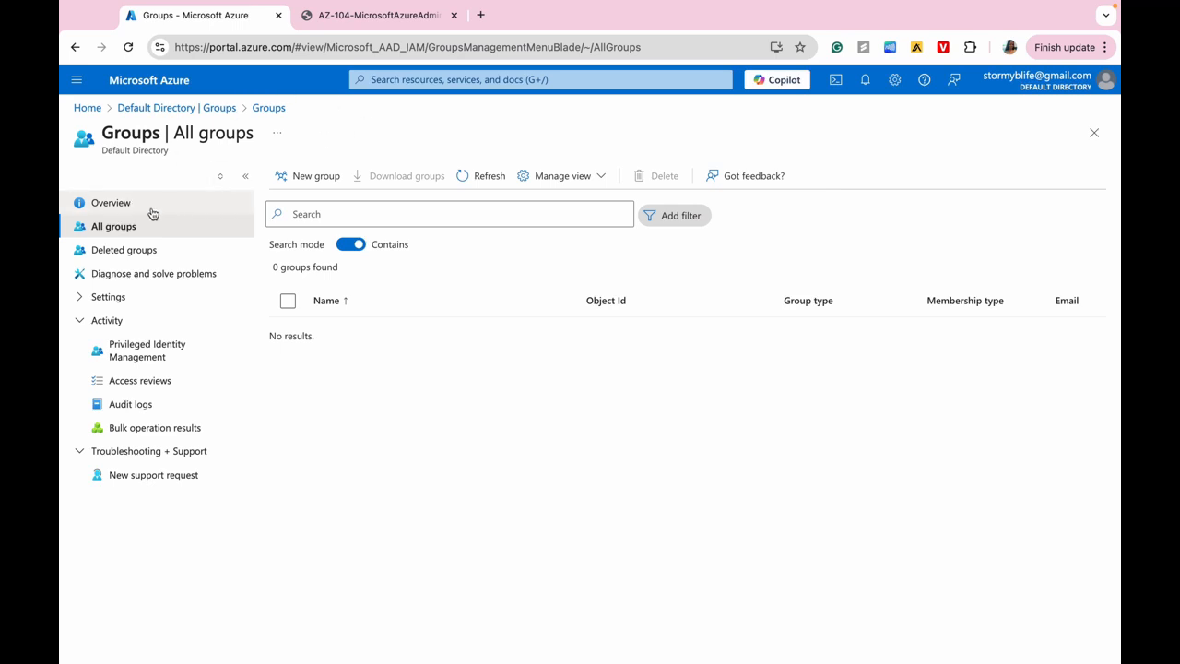
left_click(75, 47)
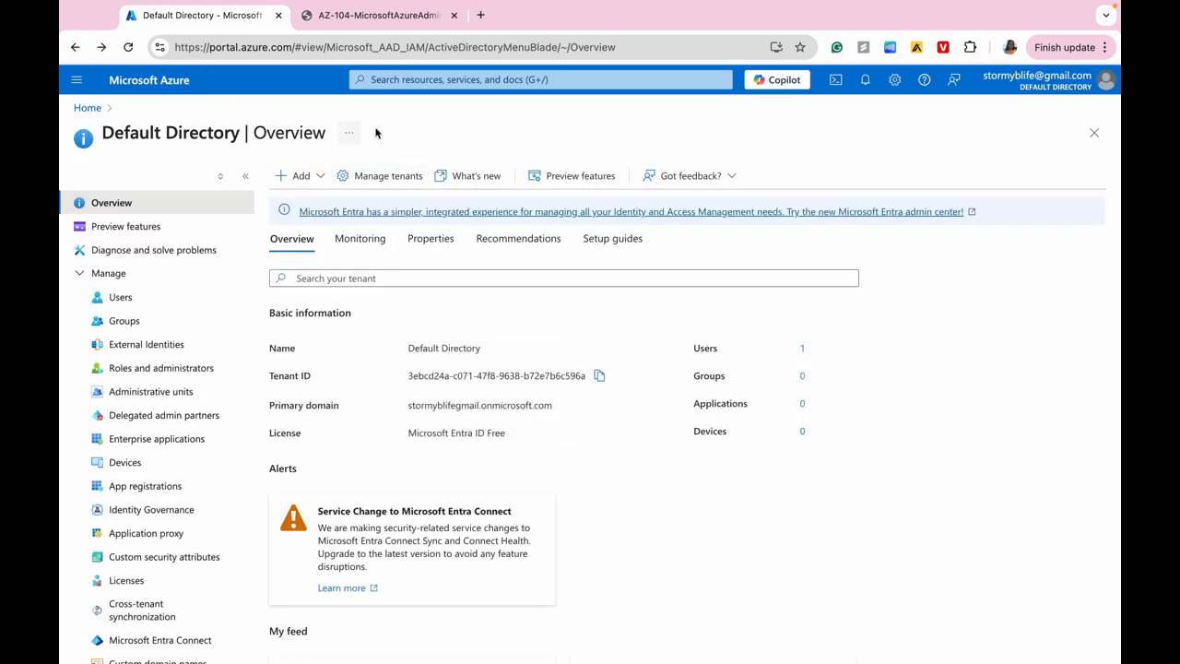
- Search the portal for "Management group" and open the Management groups service
left_click(417, 81)
type("Mn")
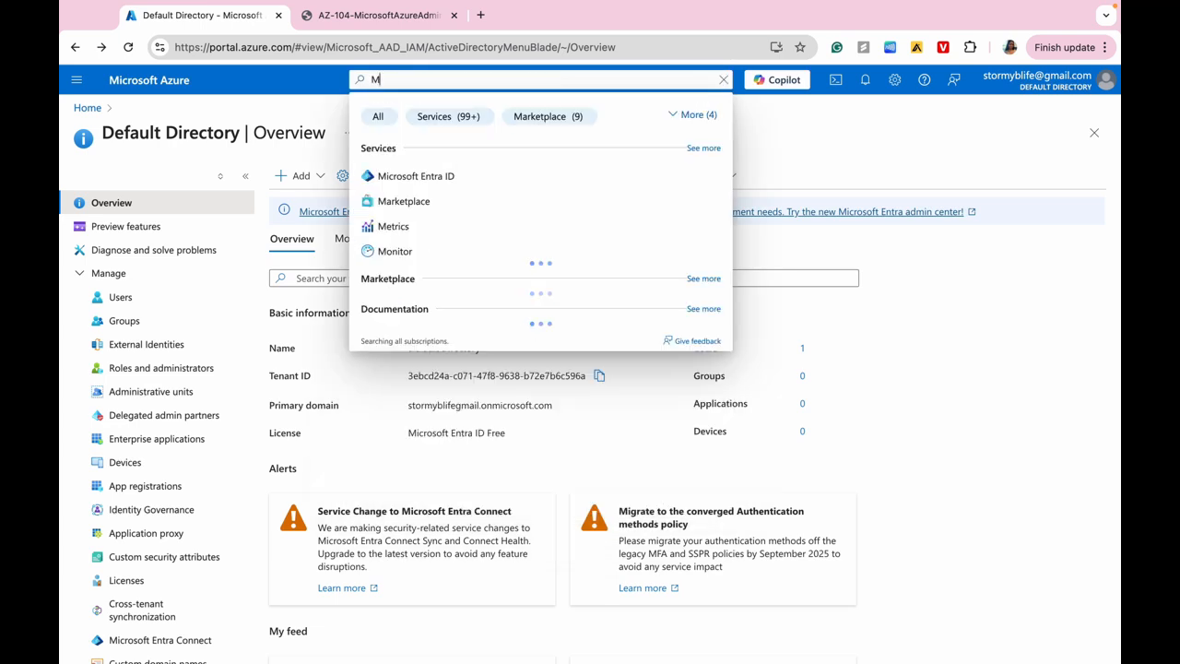
key("BackSpace")
type("anagem")
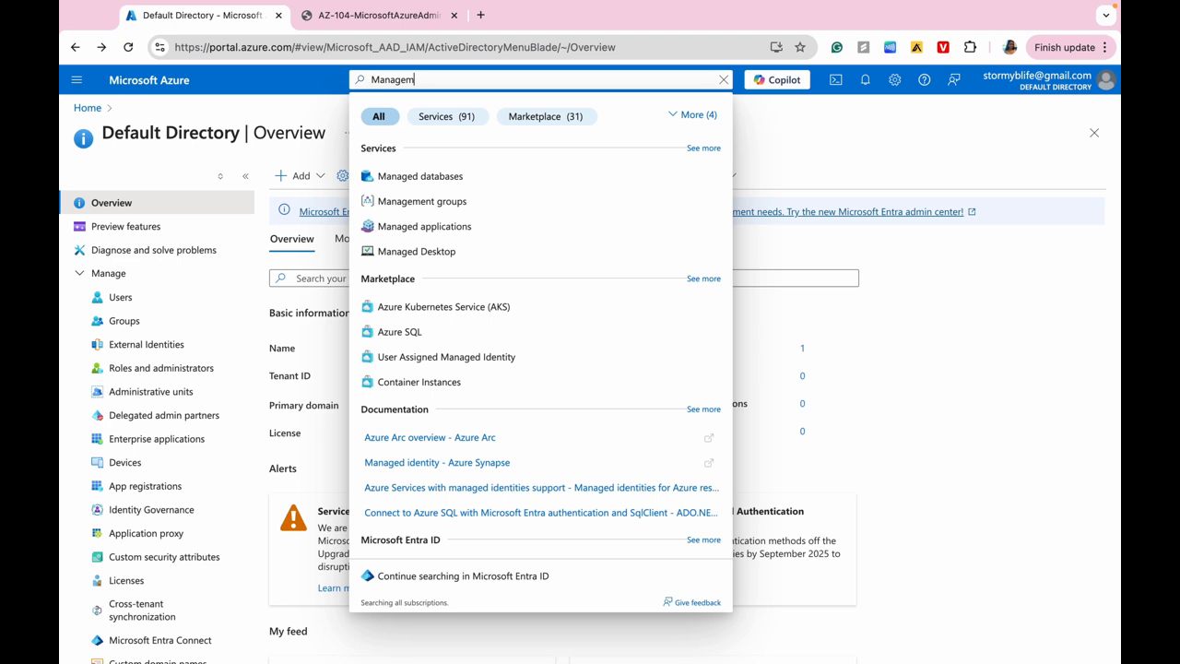
type("ent group")
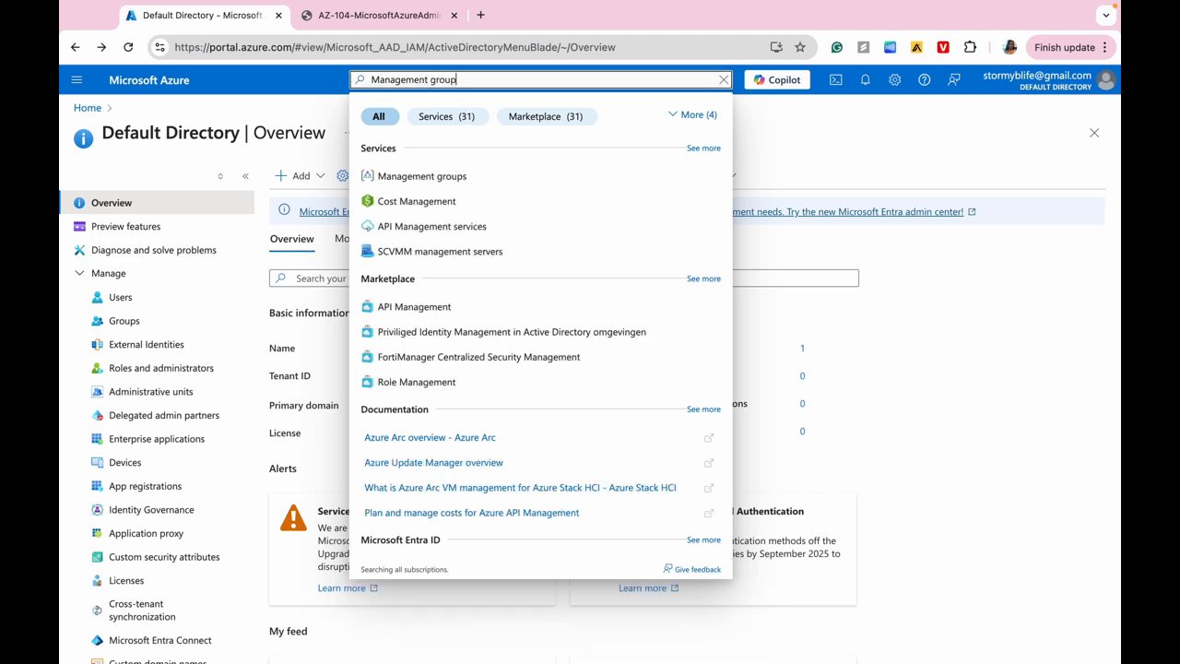
left_click(385, 176)
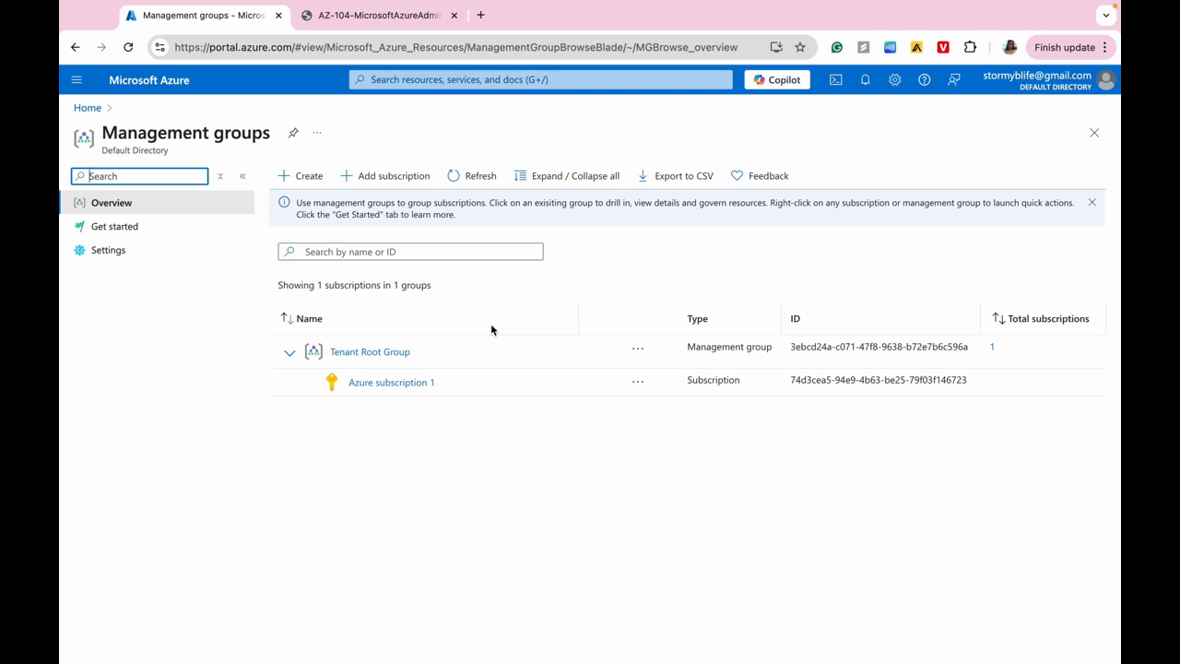
- Create a management group under Tenant Root Group, with az104-mg1 as both its ID and display name
left_click(309, 178)
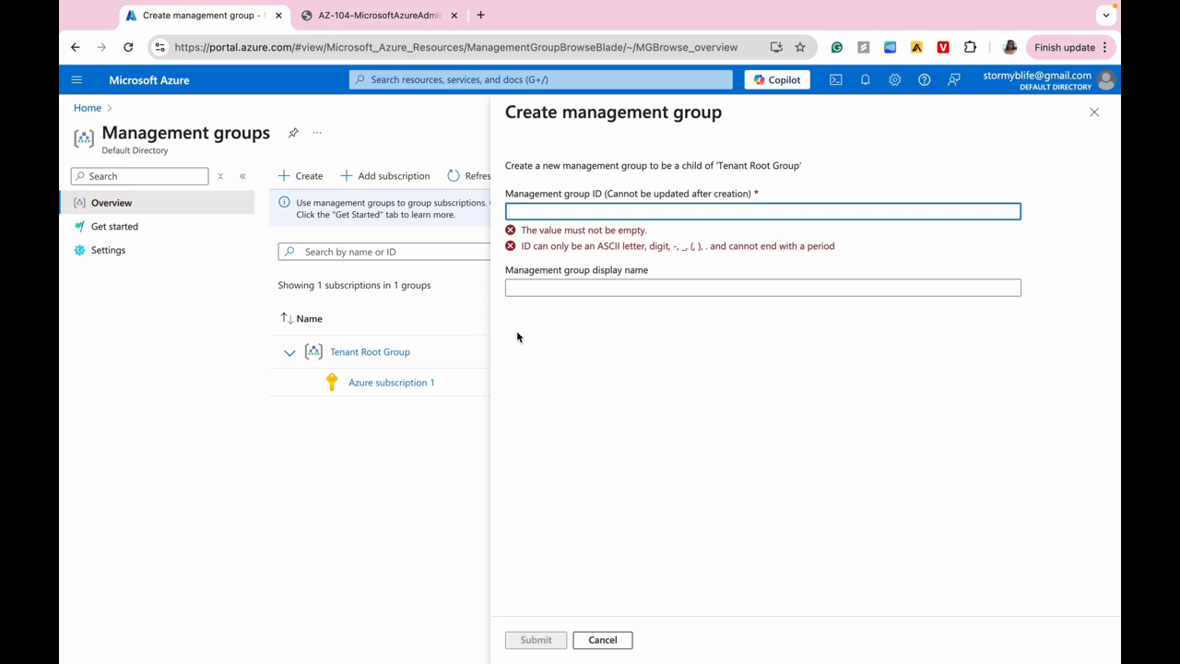
type("az104-mg1")
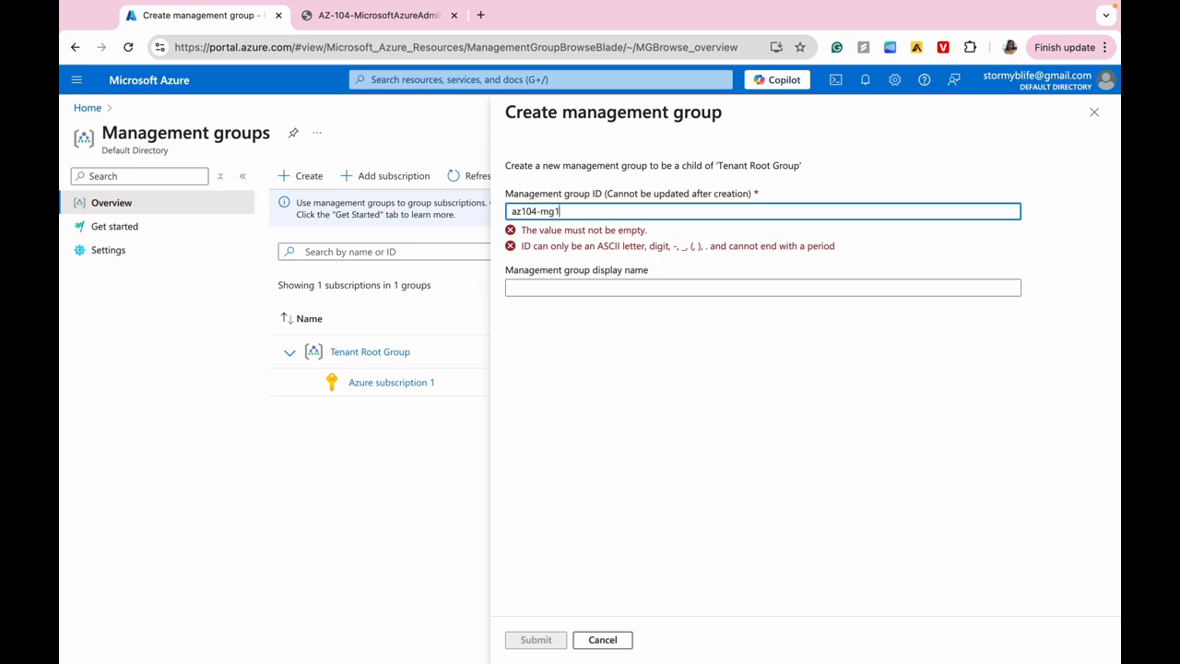
left_click(530, 288)
type("az")
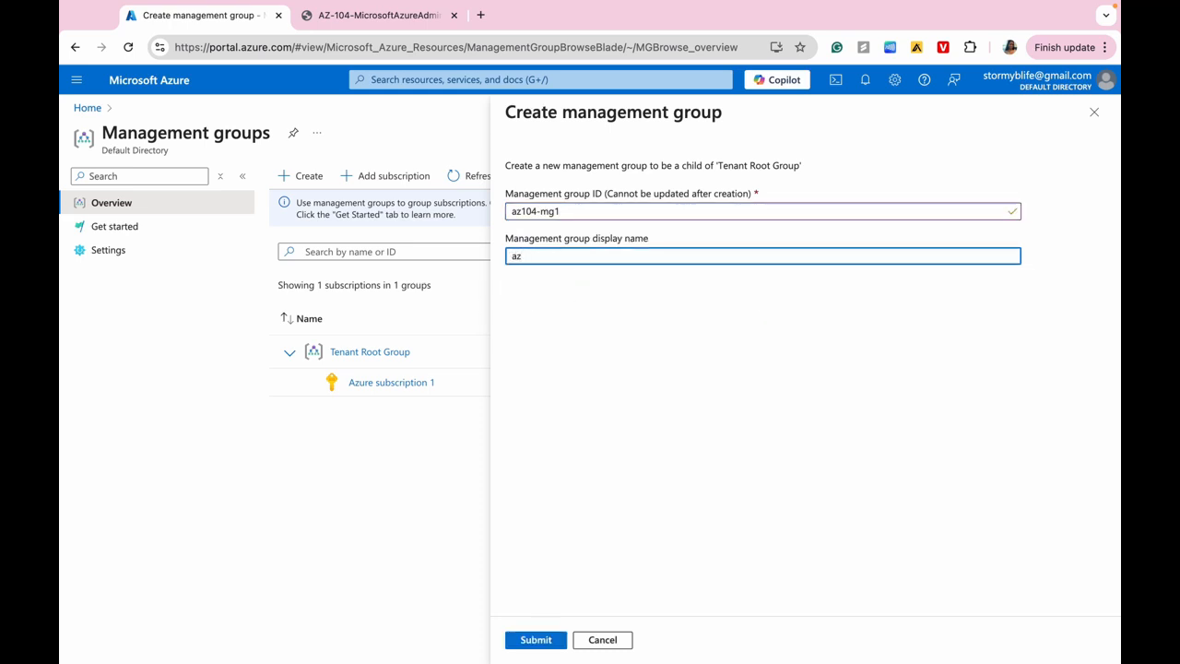
type("104-mg1")
left_click(530, 647)
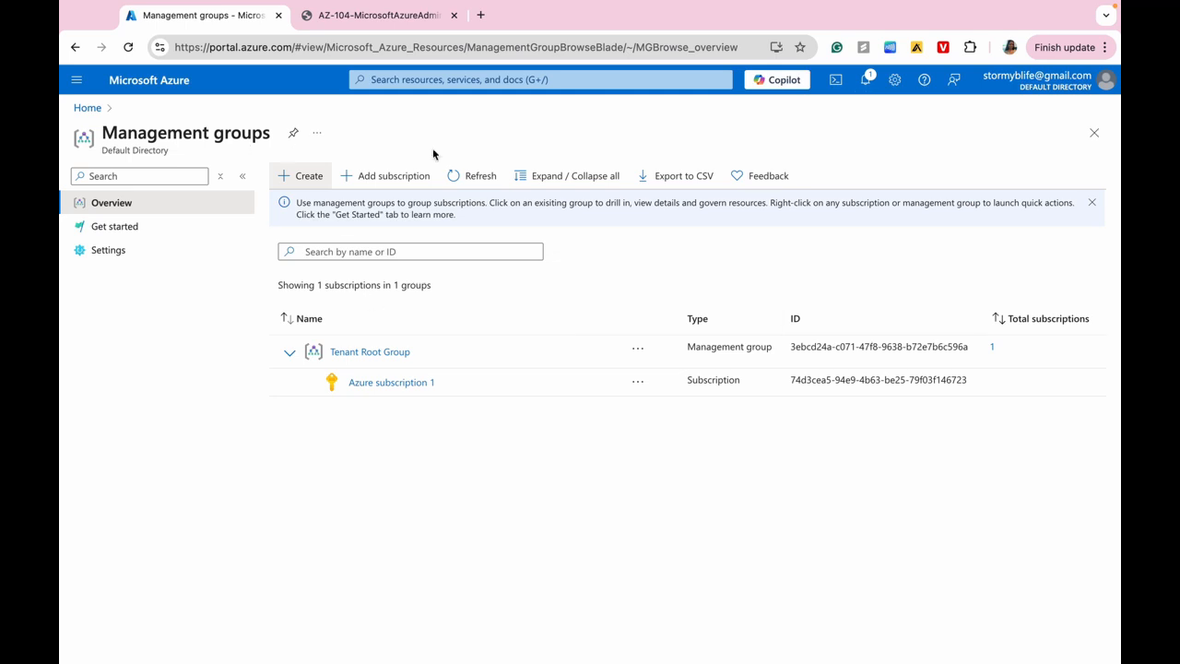
- Reload the management groups page and open the az104-mg1 group's overview
left_click(127, 47)
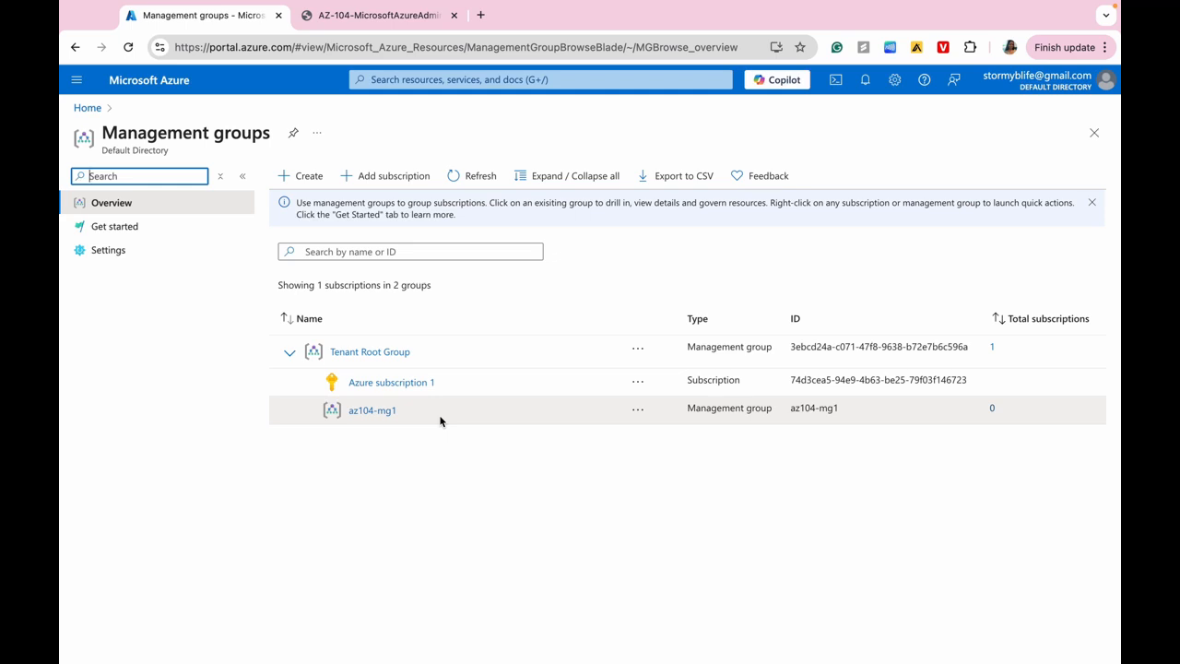
left_click(382, 414)
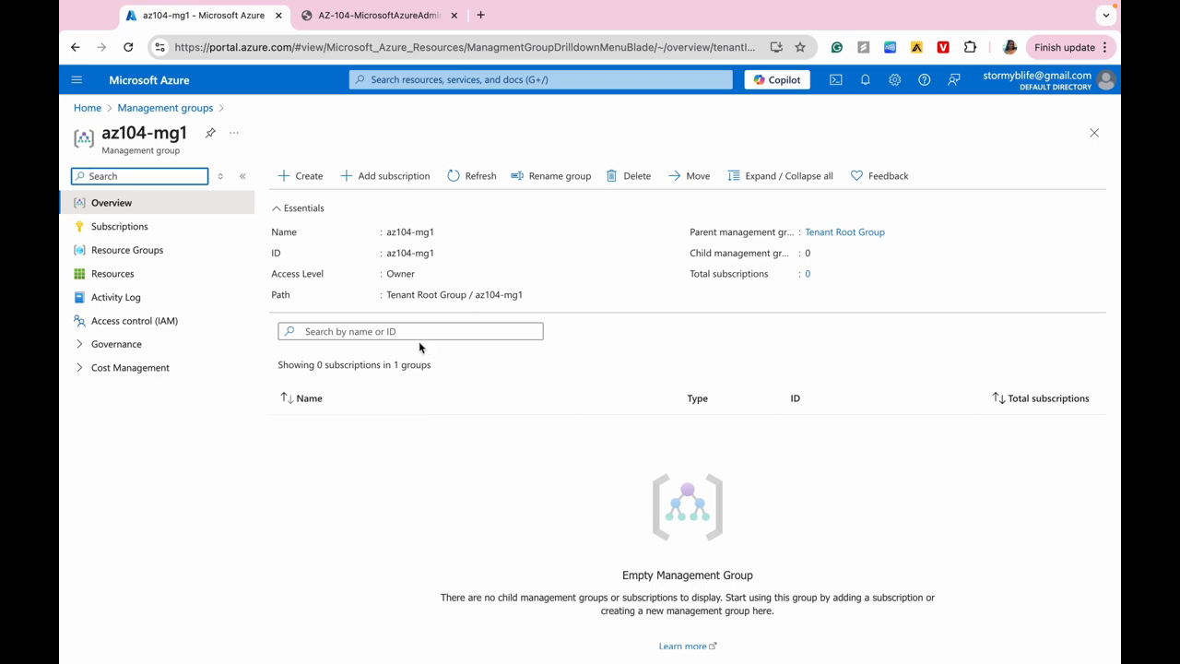
- Open the Access control (IAM) page of az104-mg1 and list its available roles
left_click(134, 320)
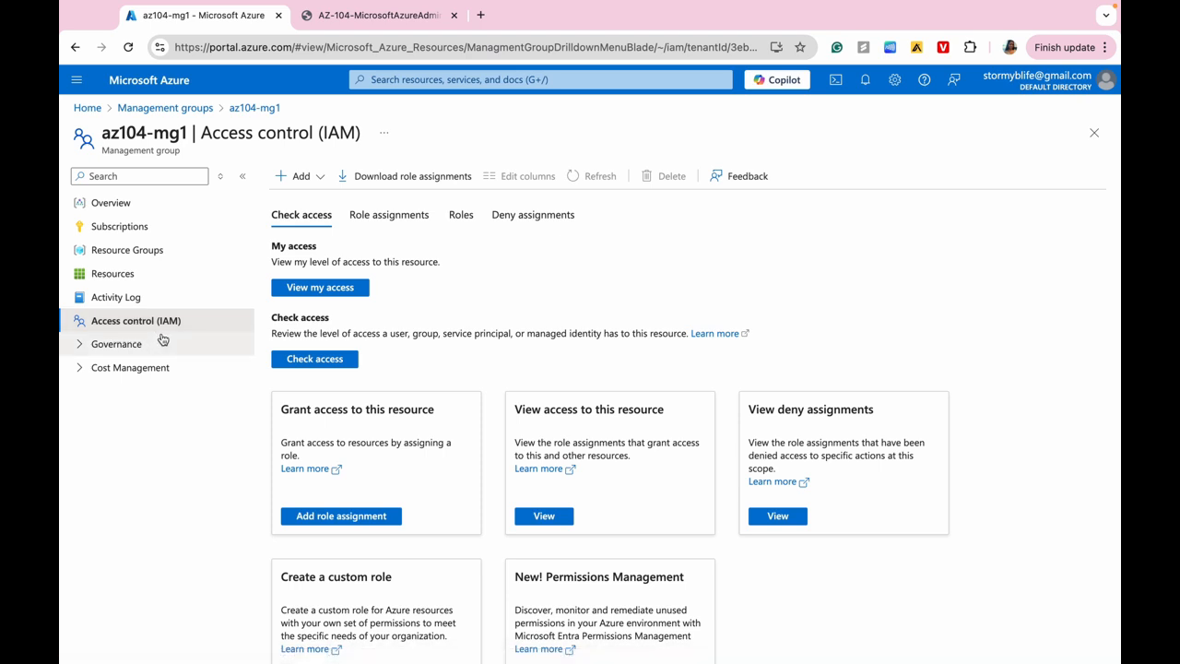
left_click(459, 215)
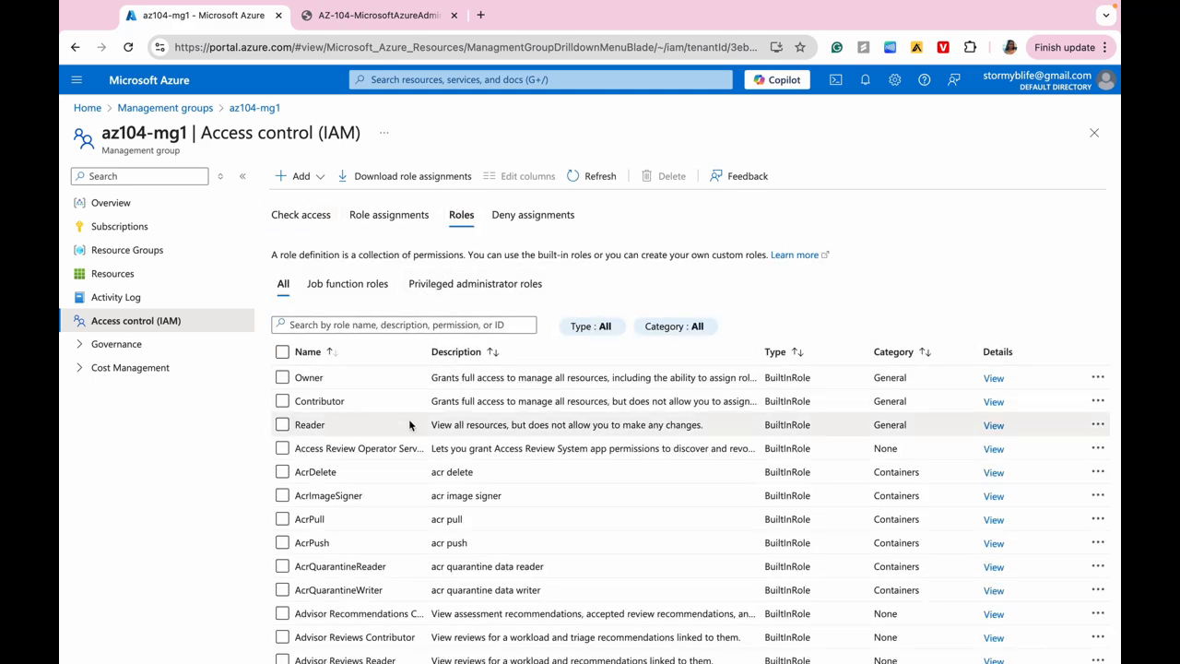
scroll(410, 424, "down", 2)
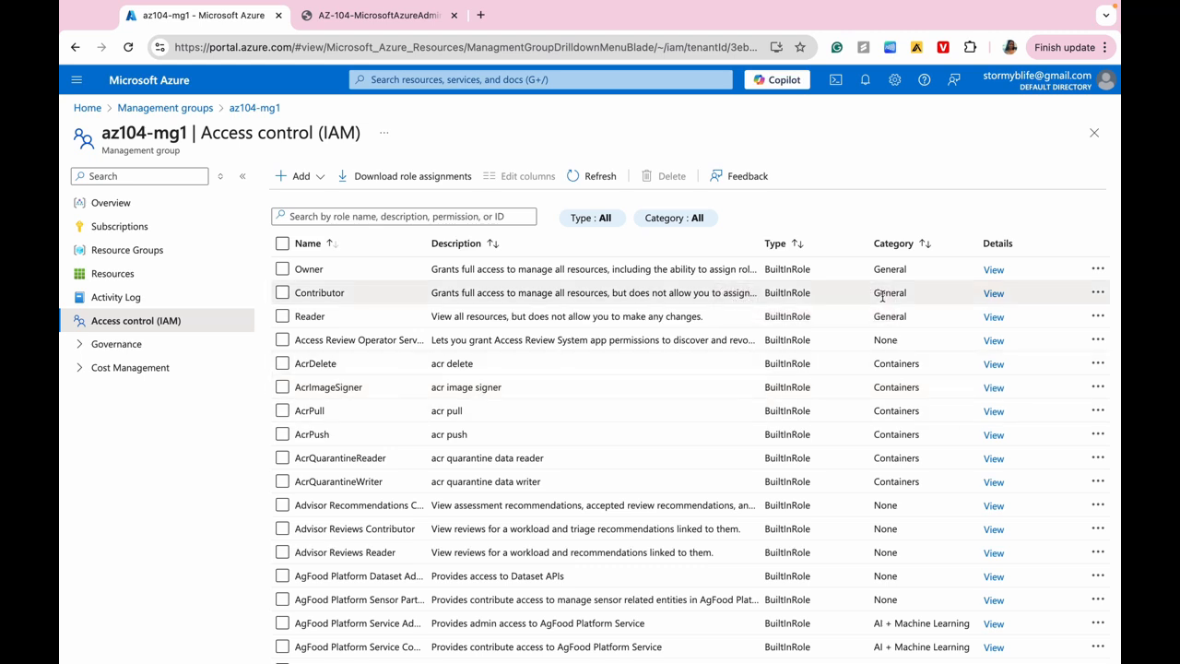
- Open the Owner role's details and examine the permissions it grants
left_click(993, 268)
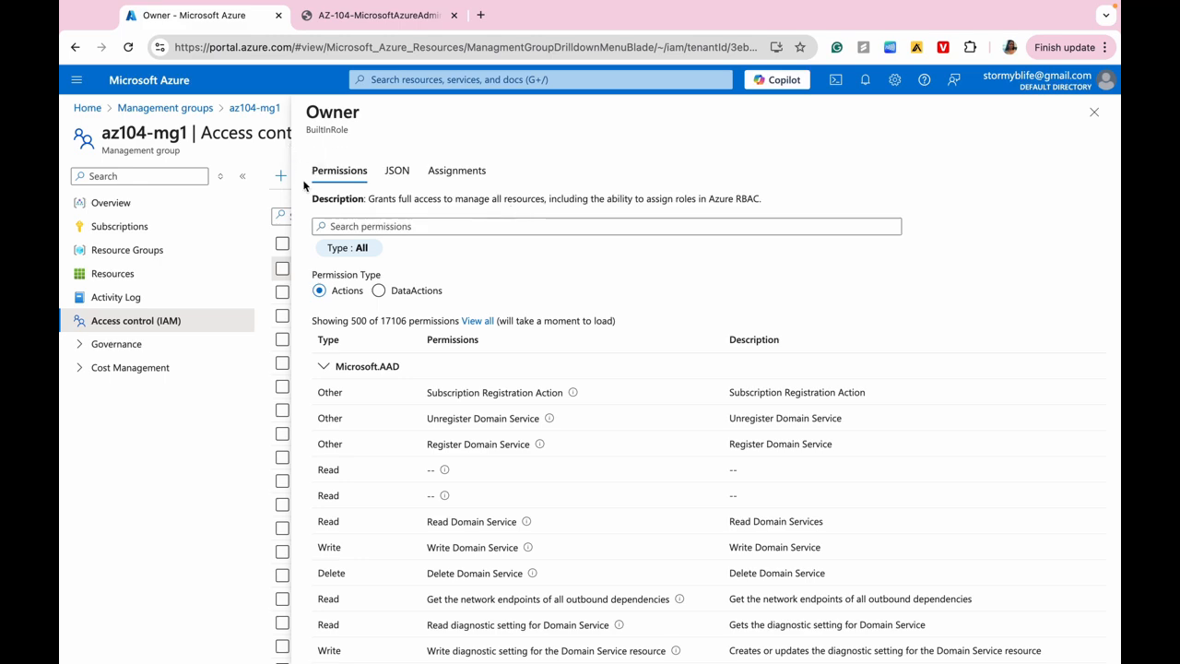
scroll(394, 359, "down", 1)
scroll(395, 360, "down", 1)
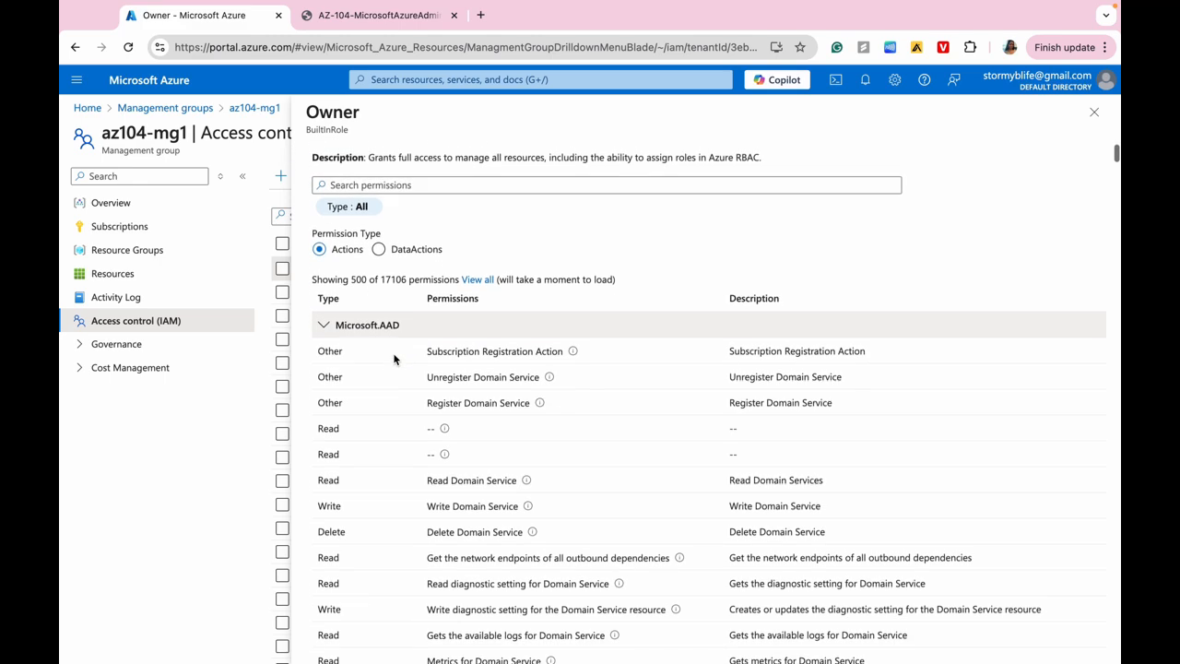
scroll(394, 359, "down", 1)
scroll(395, 360, "up", 2)
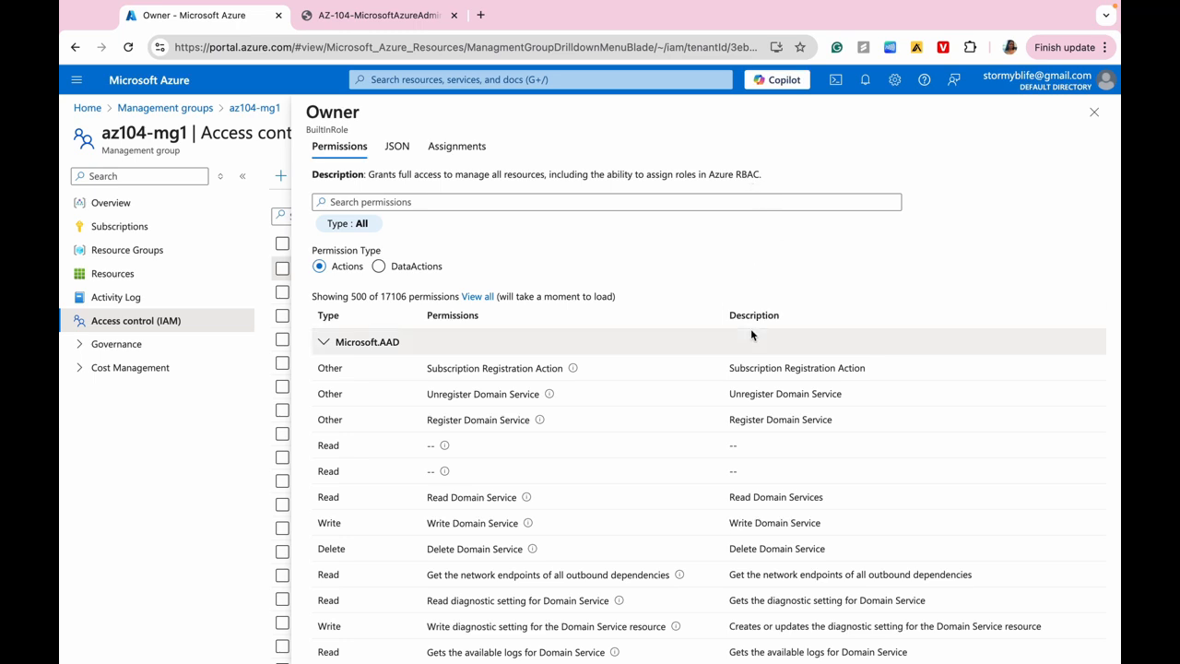
scroll(750, 328, "down", 1)
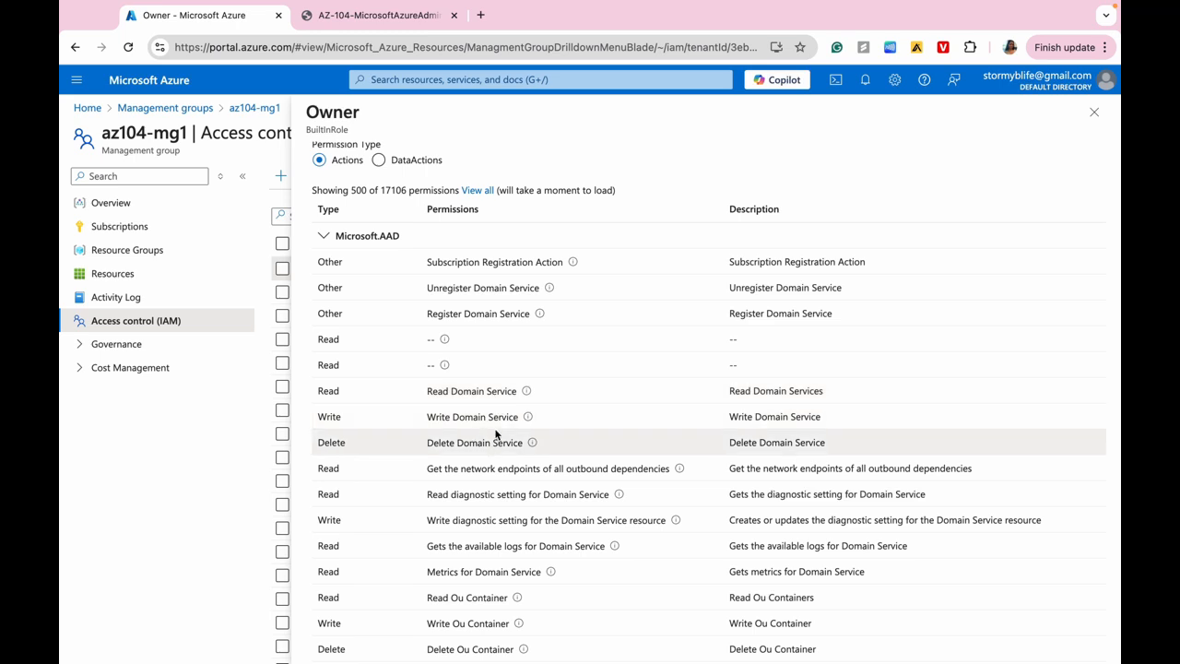
scroll(486, 443, "up", 3)
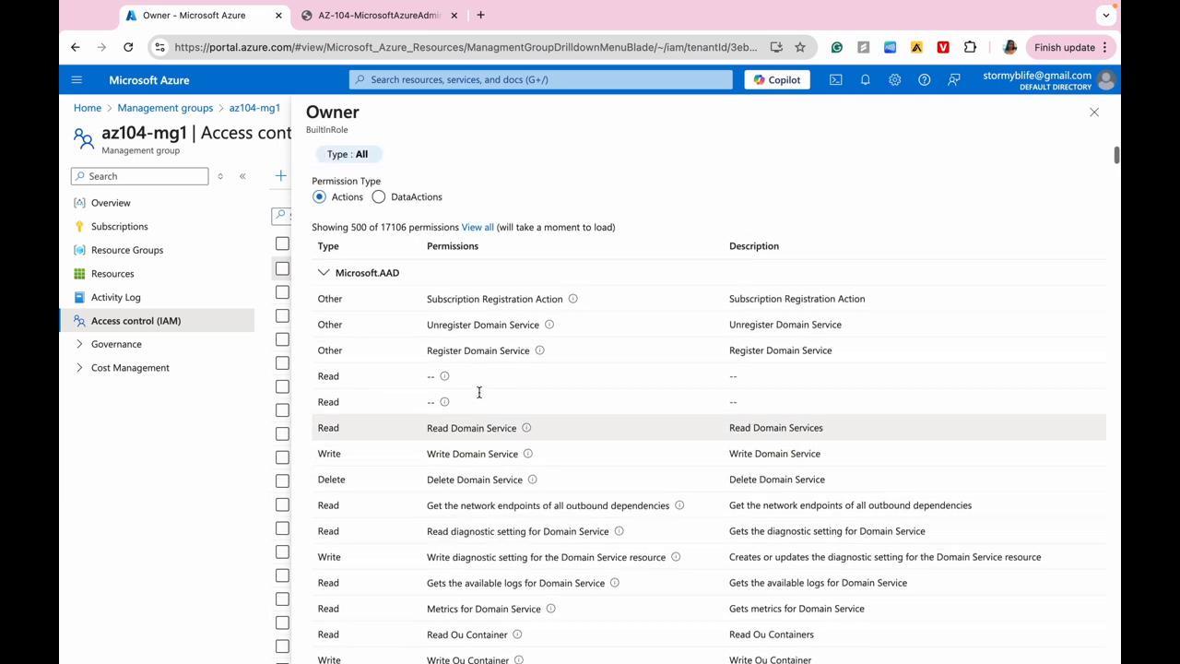
- Examine the Owner role's JSON definition, including its actions, notActions, dataActions and notDataActions entries
left_click(397, 171)
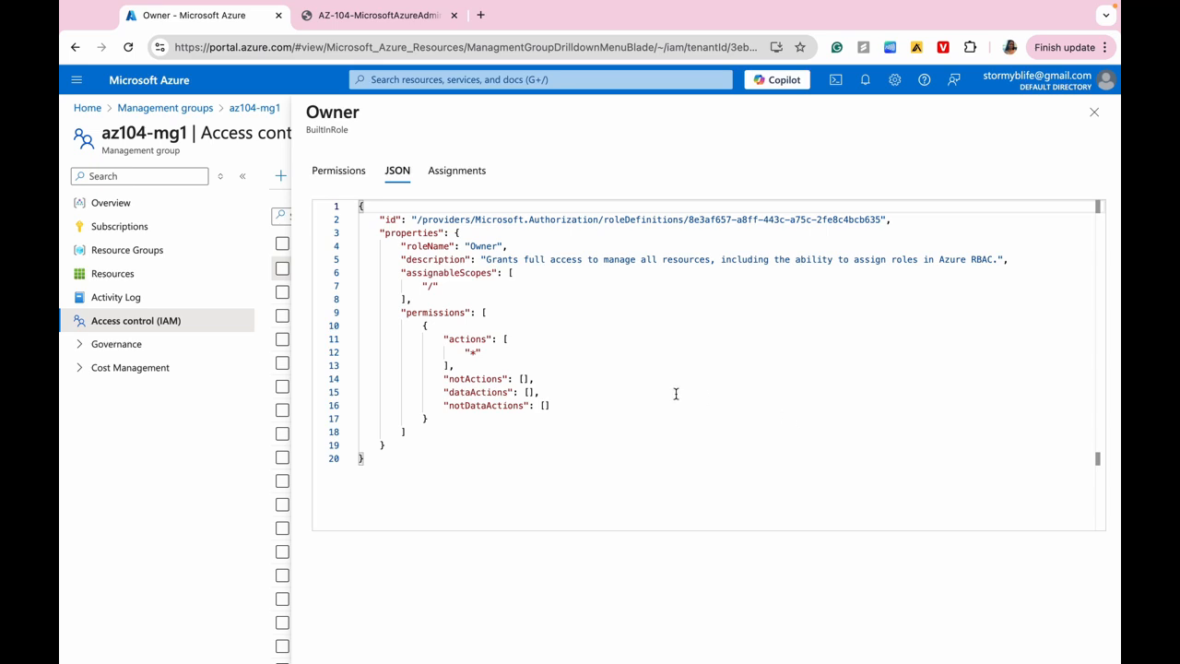
left_click(854, 431)
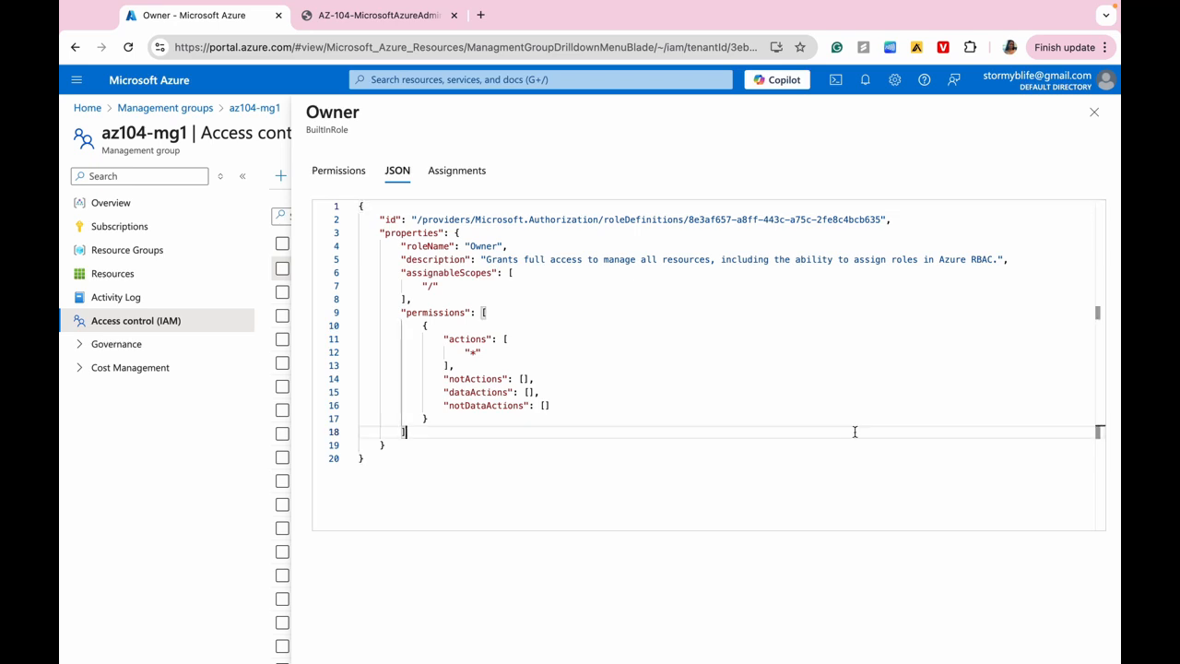
key("Return")
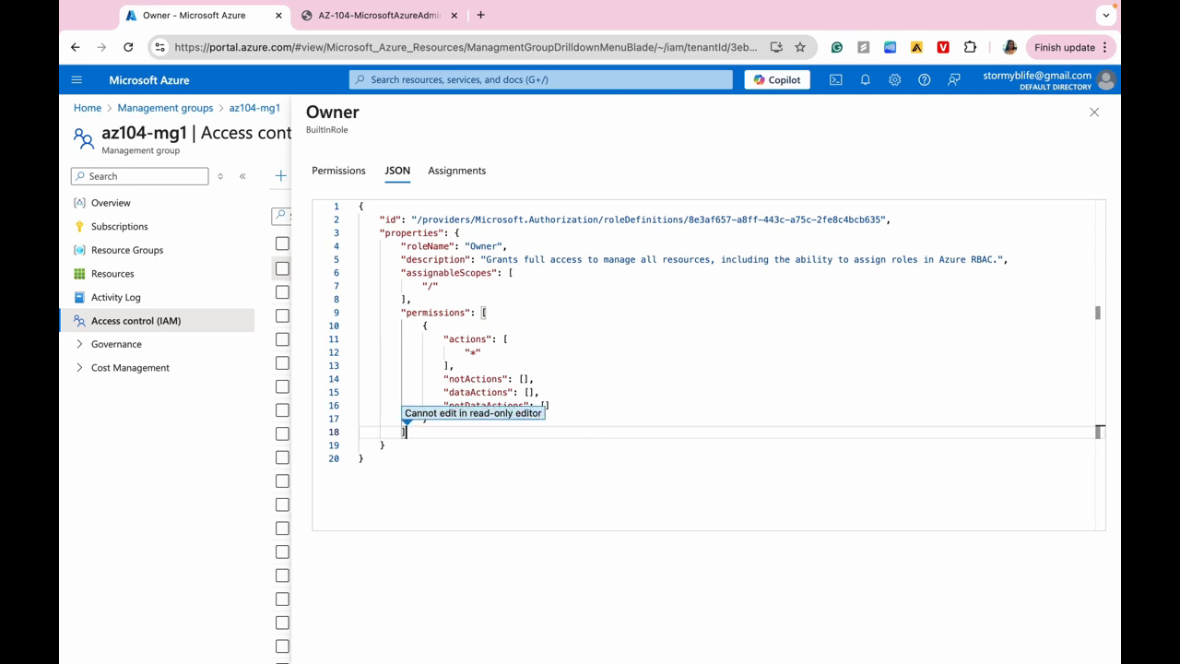
left_click(595, 382)
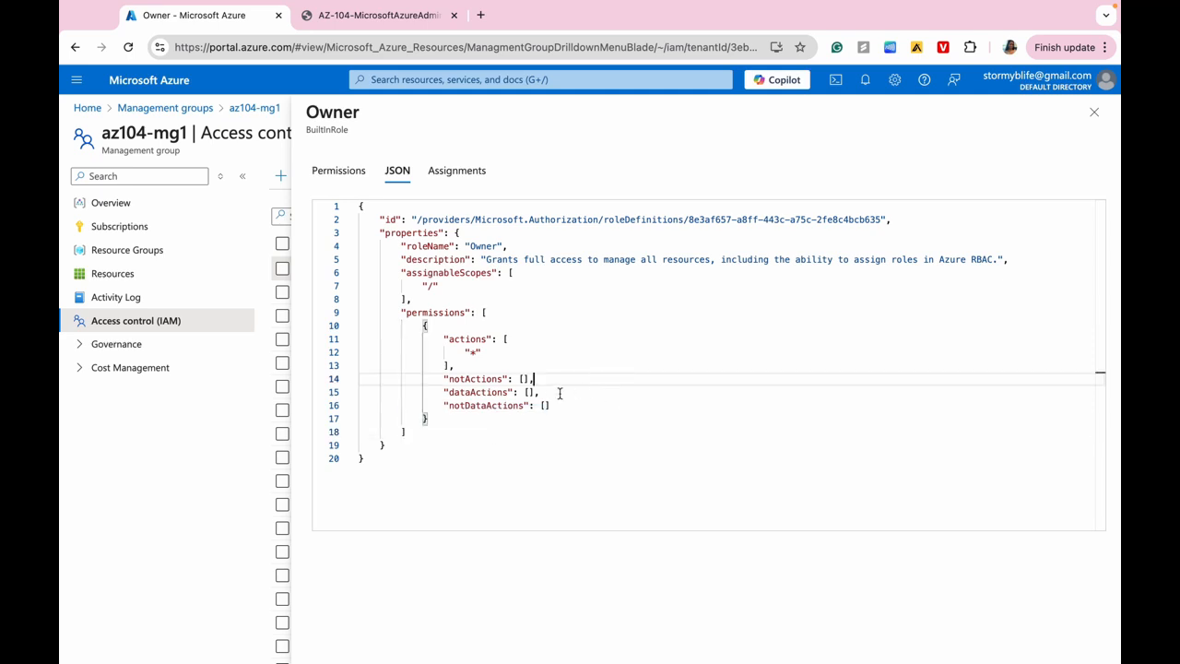
left_click(511, 381)
key("Return")
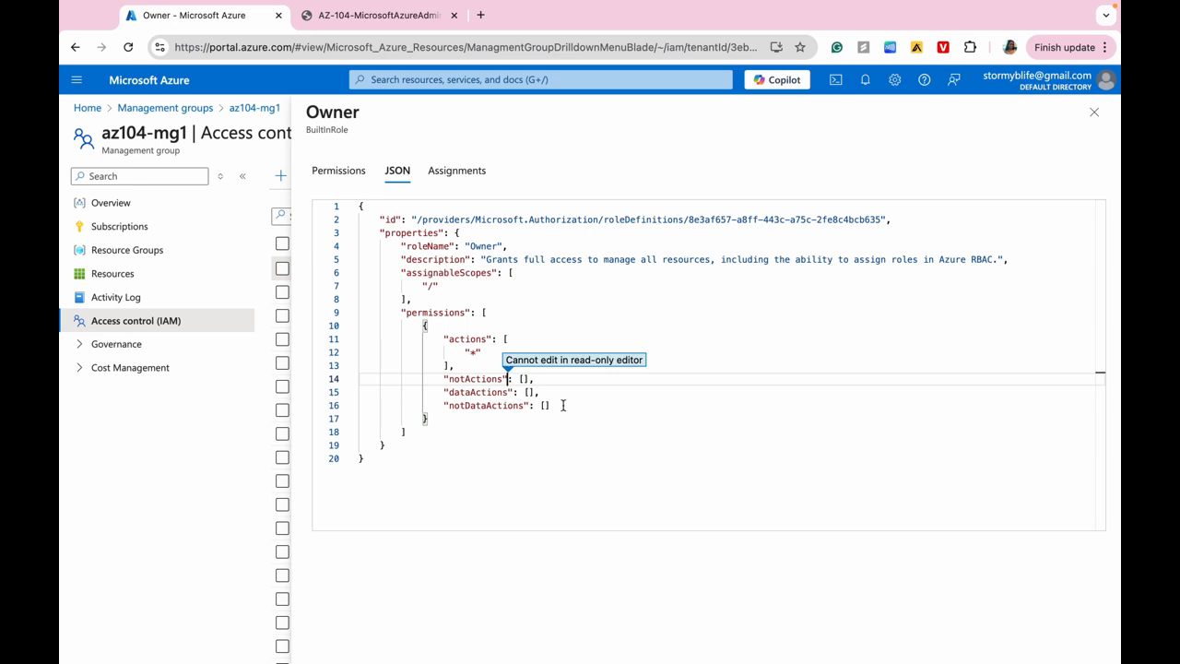
left_click(602, 445)
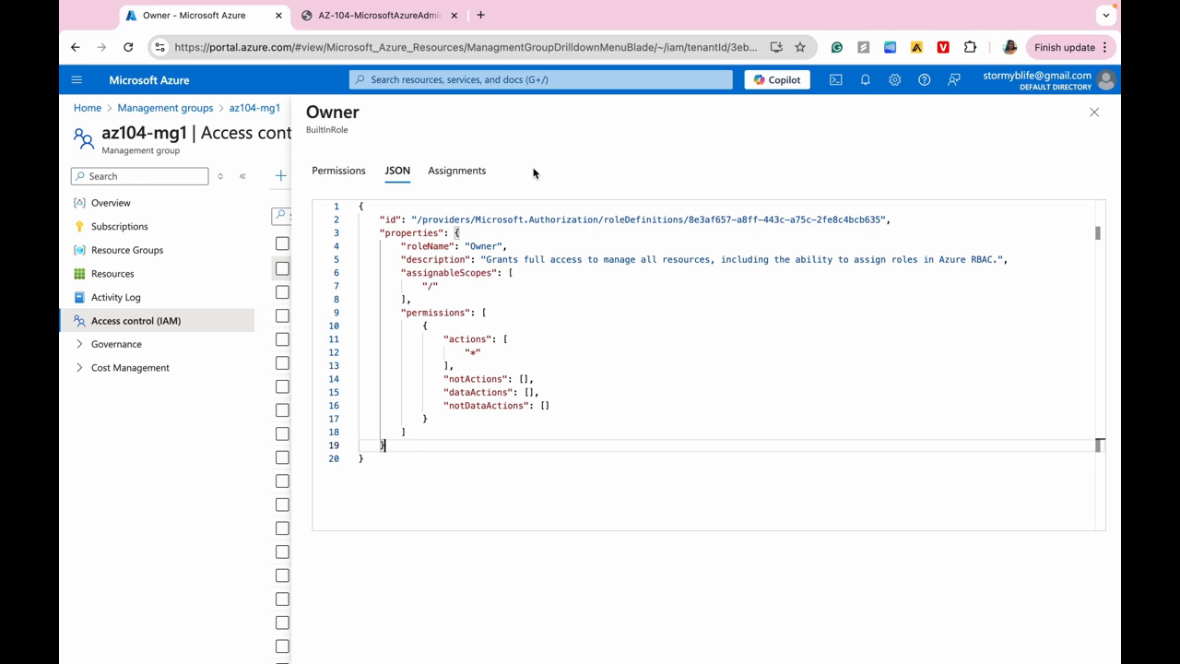
- Review the Owner role's assignments and its permissions list, and close the role details
left_click(479, 173)
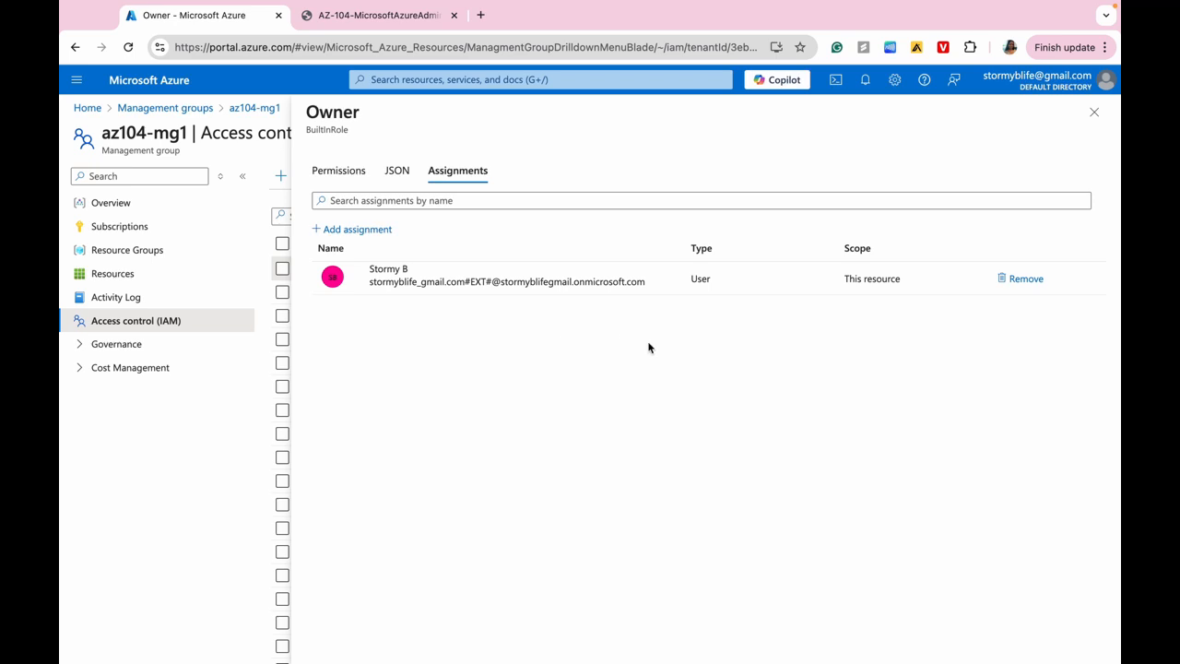
left_click(336, 176)
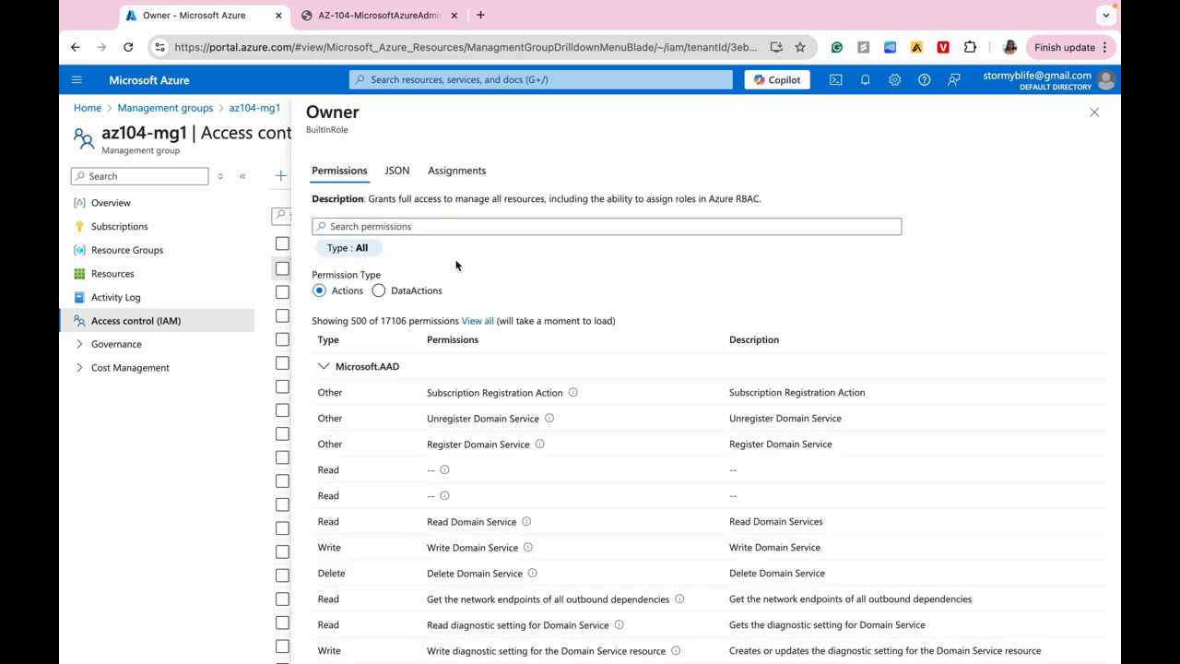
scroll(627, 333, "down", 3)
scroll(627, 333, "up", 3)
left_click(1095, 114)
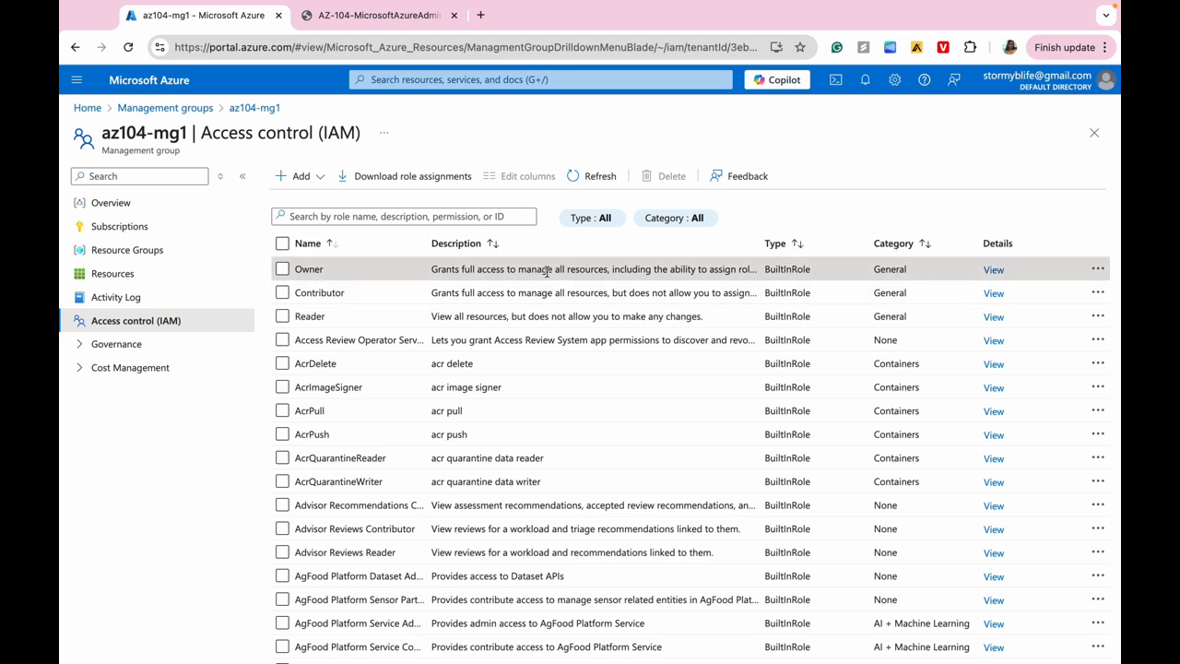
- Start a role assignment for az104-mg1, search the job function roles for "virtual machine", and choose Virtual Machine Contributor
left_click(317, 177)
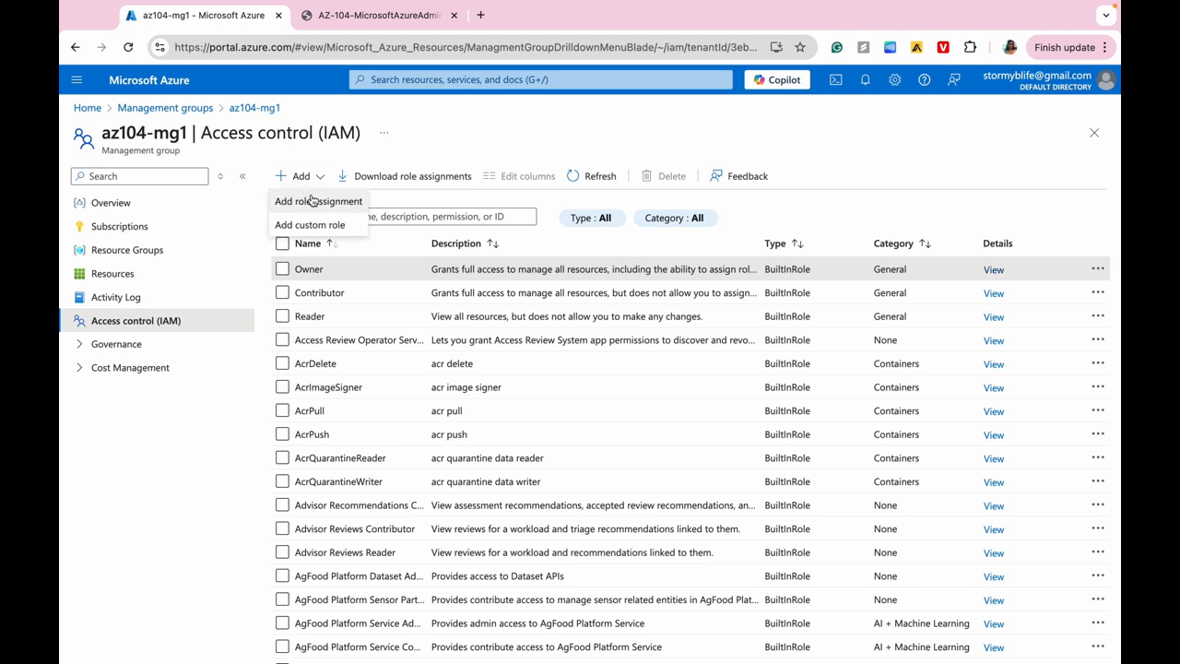
left_click(310, 203)
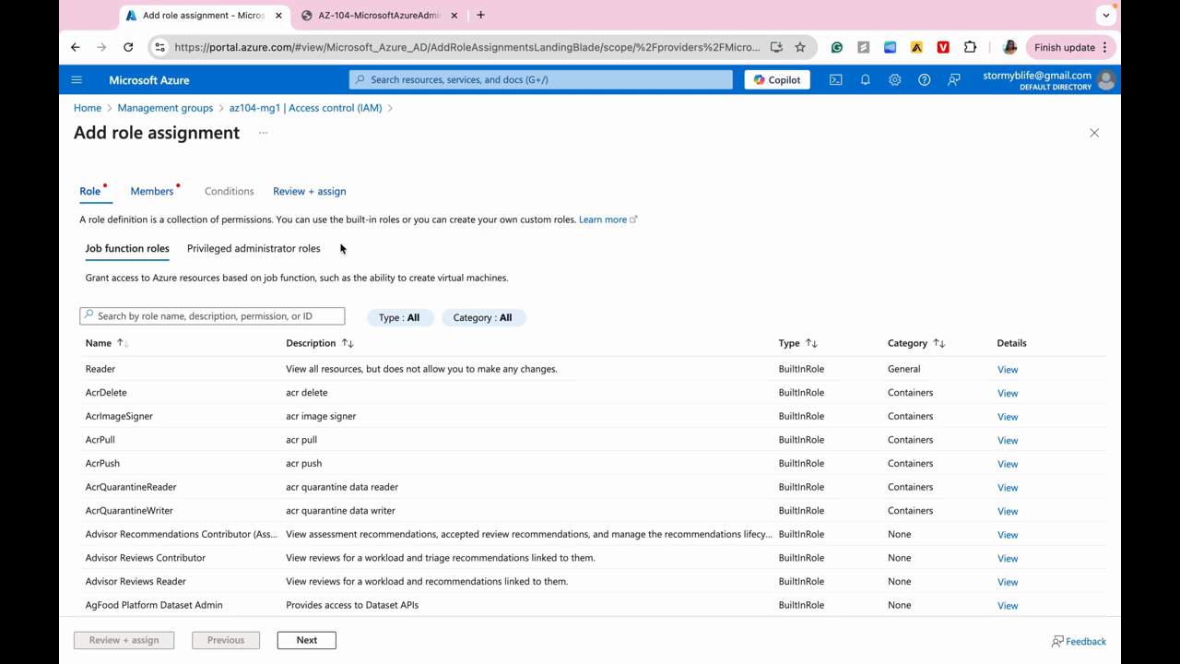
scroll(306, 309, "down", 1)
scroll(305, 309, "up", 1)
left_click(305, 307)
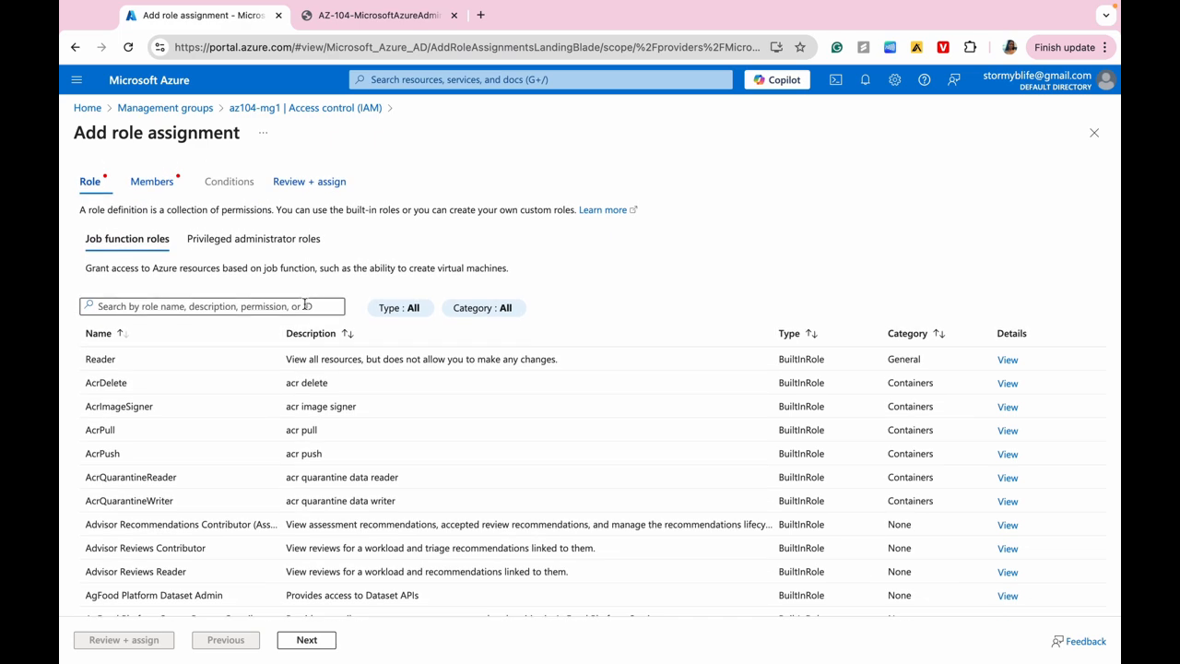
left_click(230, 305)
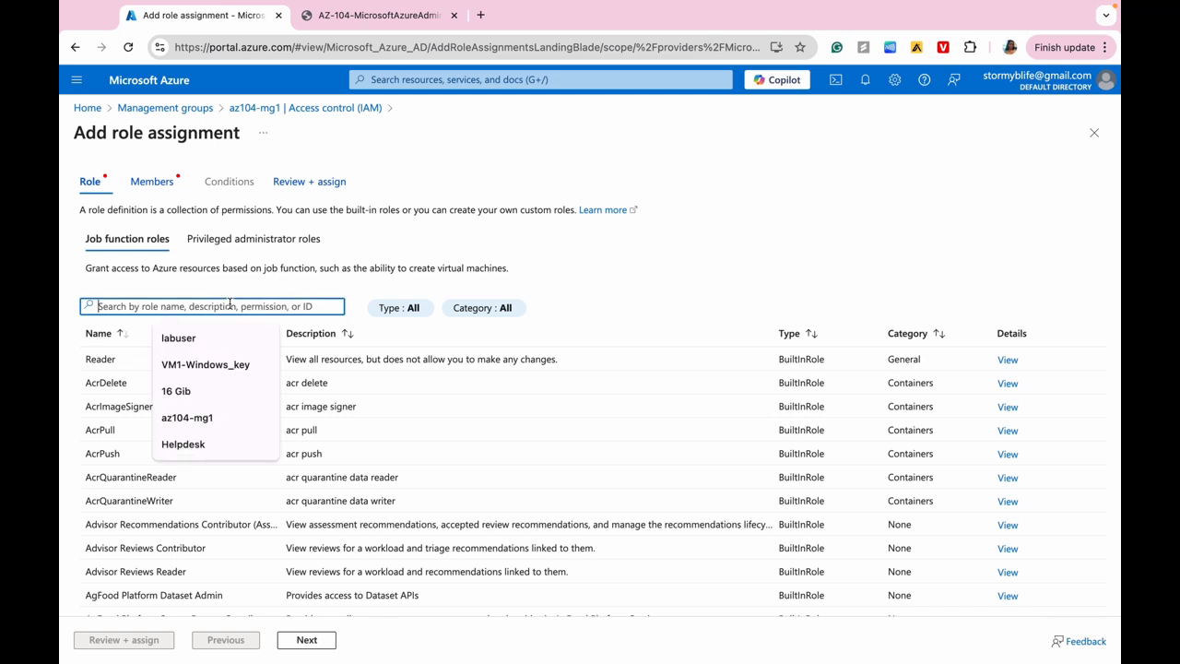
type("virt")
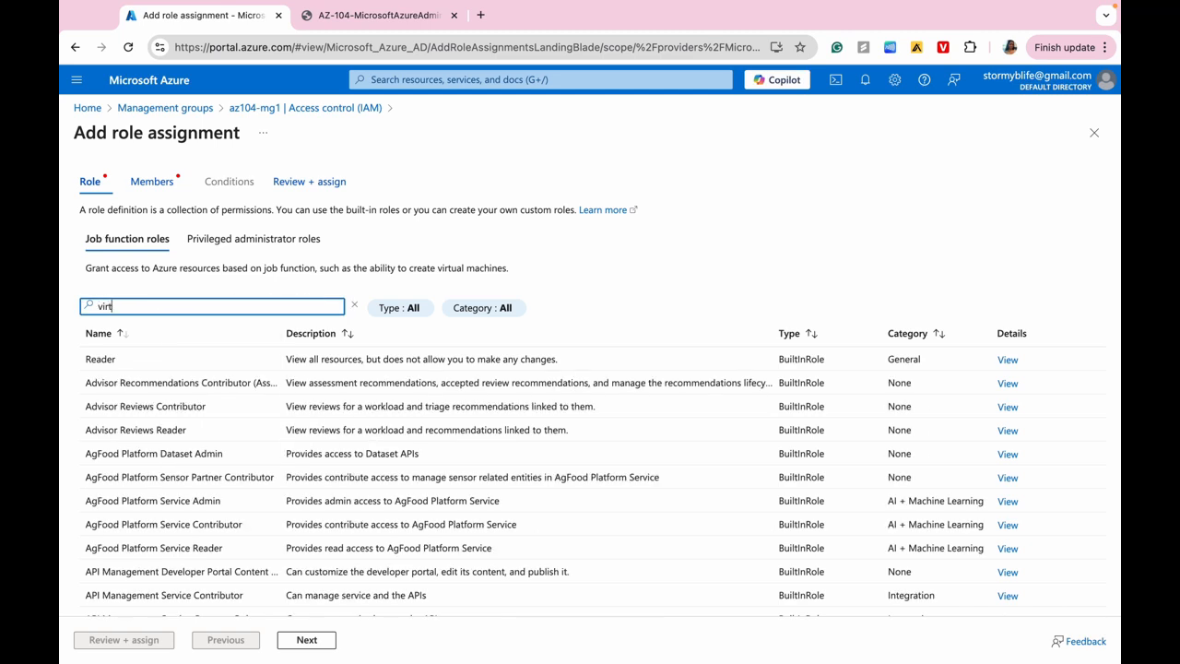
type("ual ma")
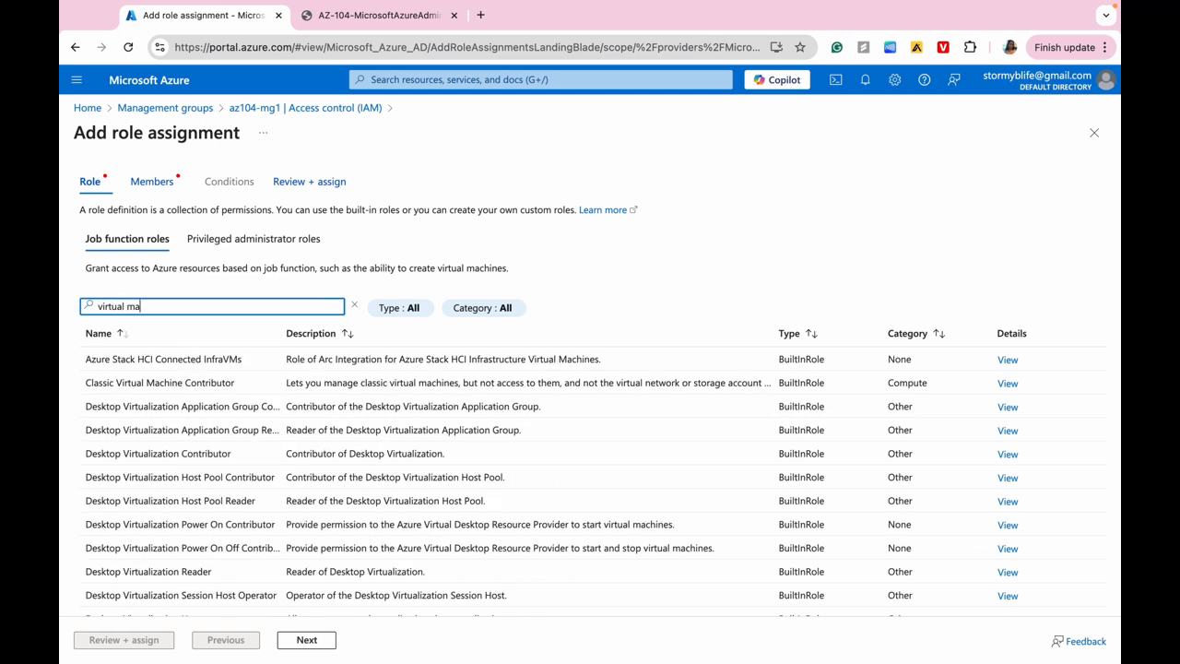
type("chine")
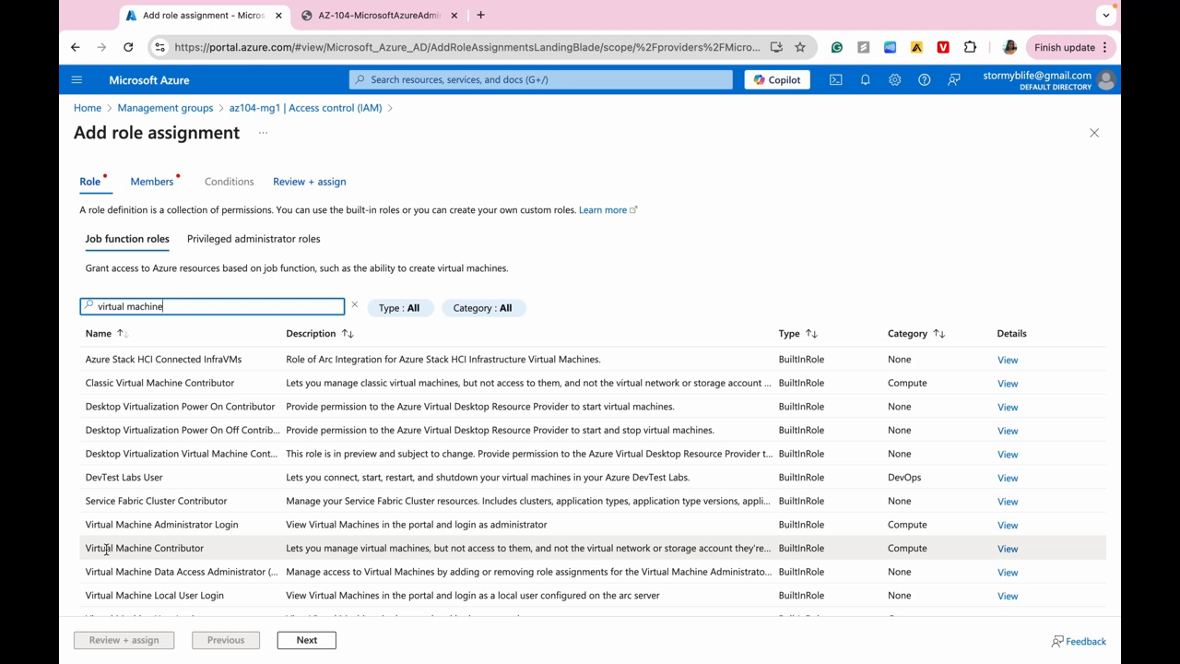
left_click(133, 549)
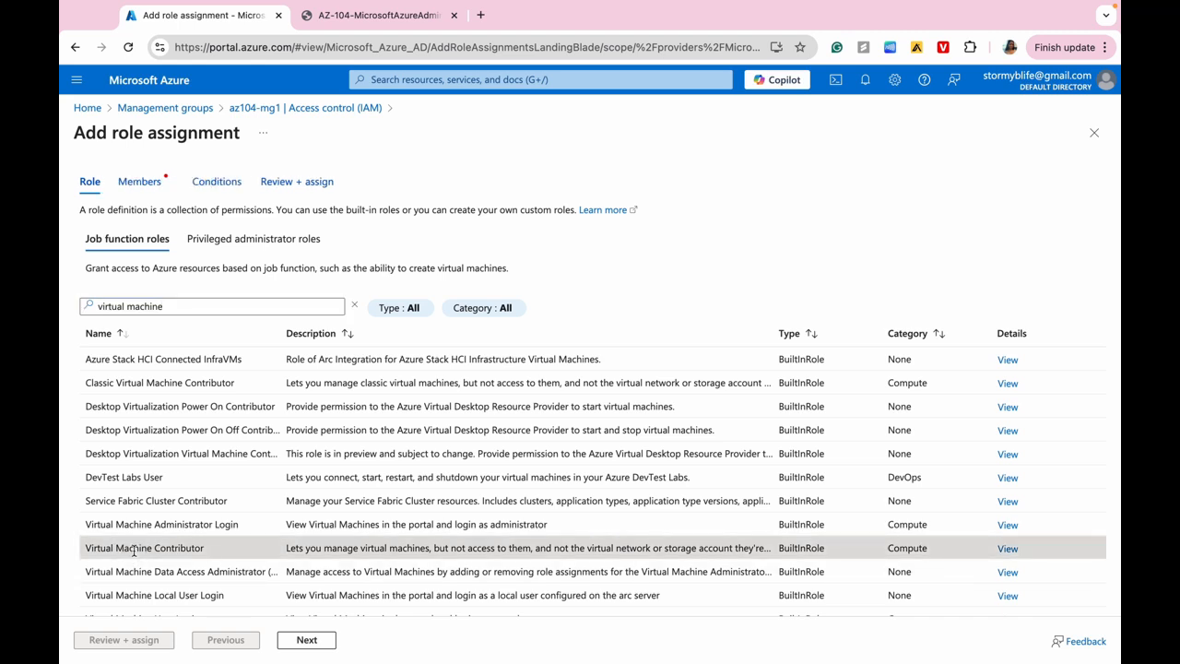
left_click(307, 645)
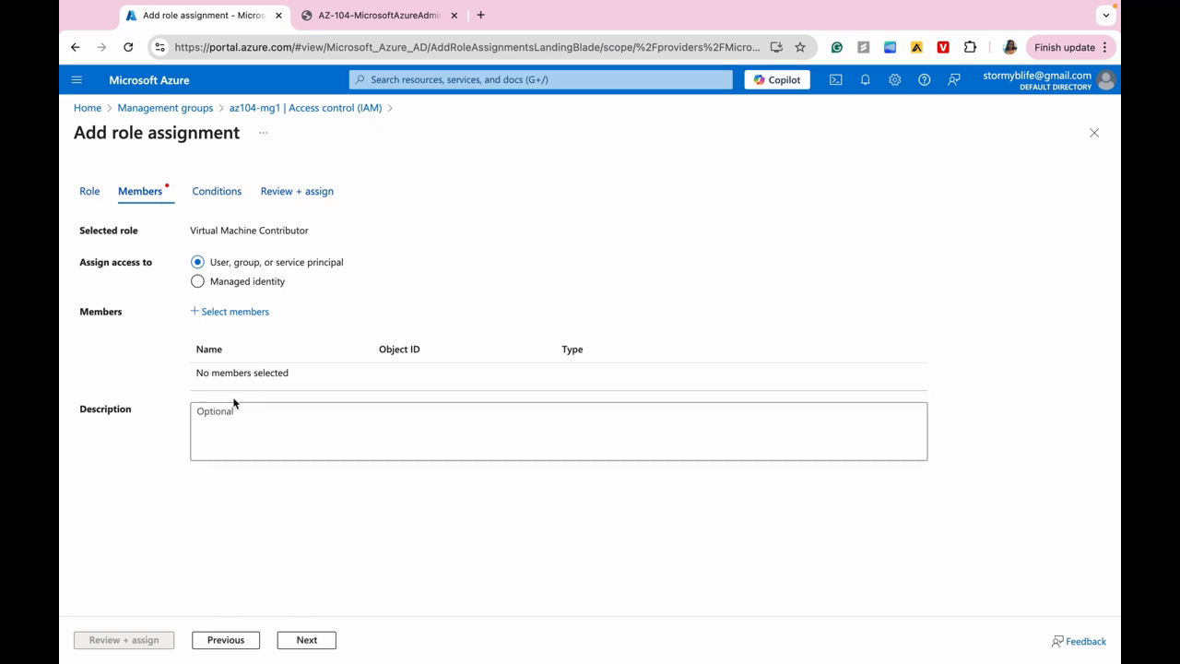
- Search the assignable members for "help" and close the member selection without choosing anyone
left_click(234, 313)
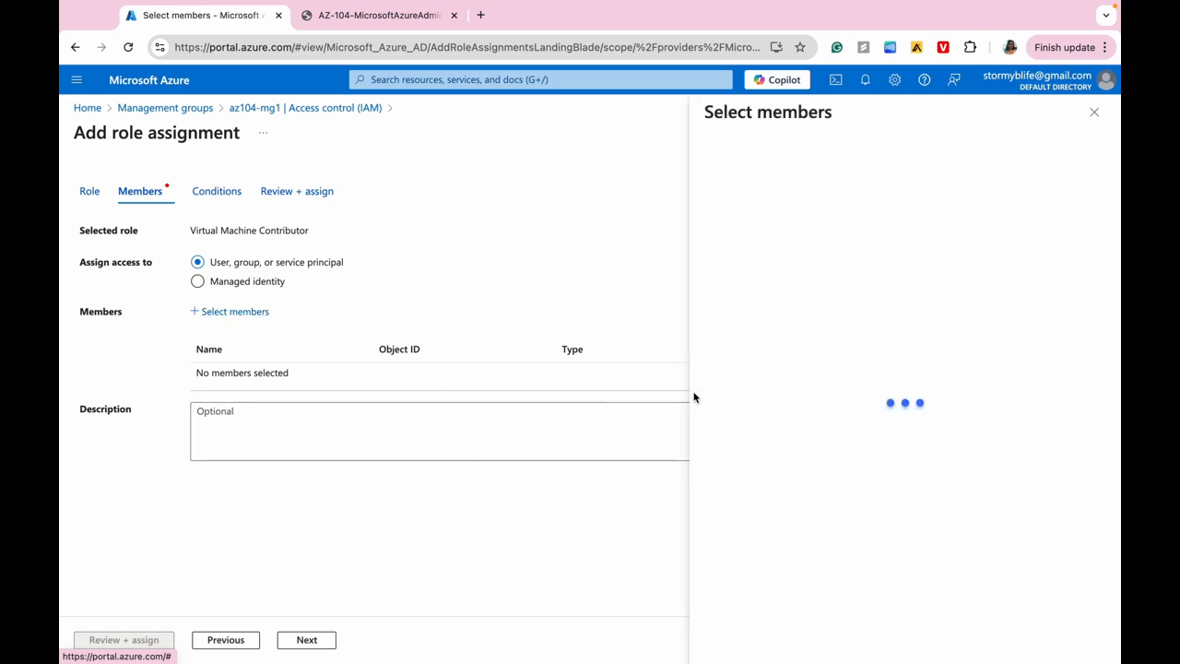
type("h")
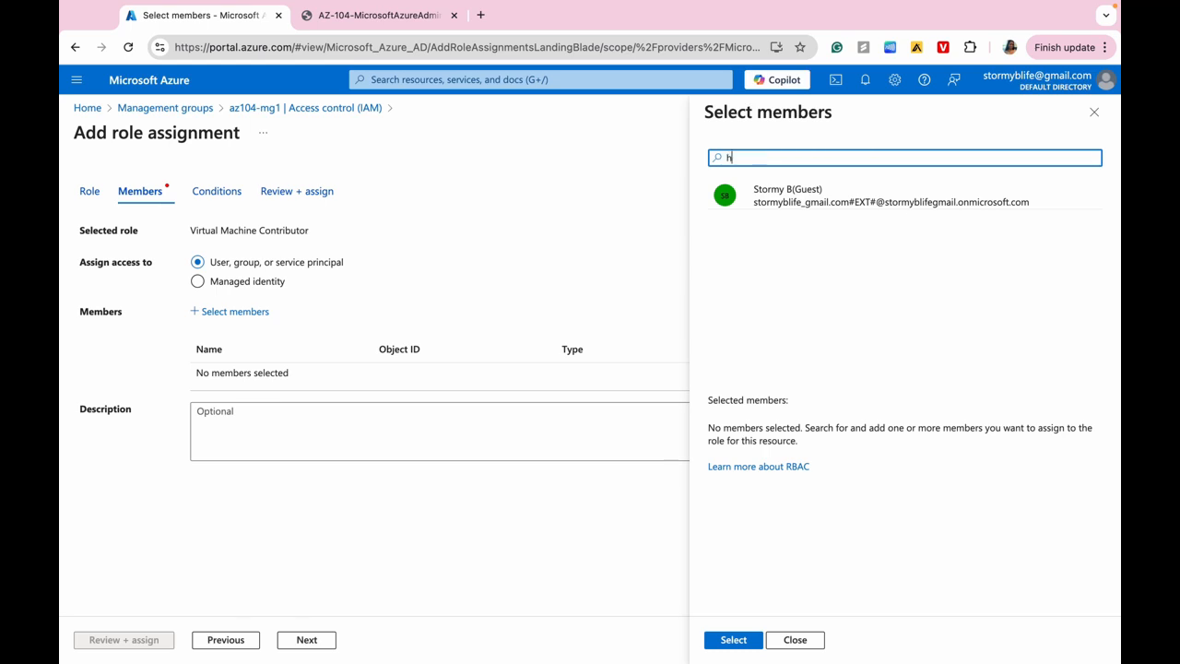
type("elp")
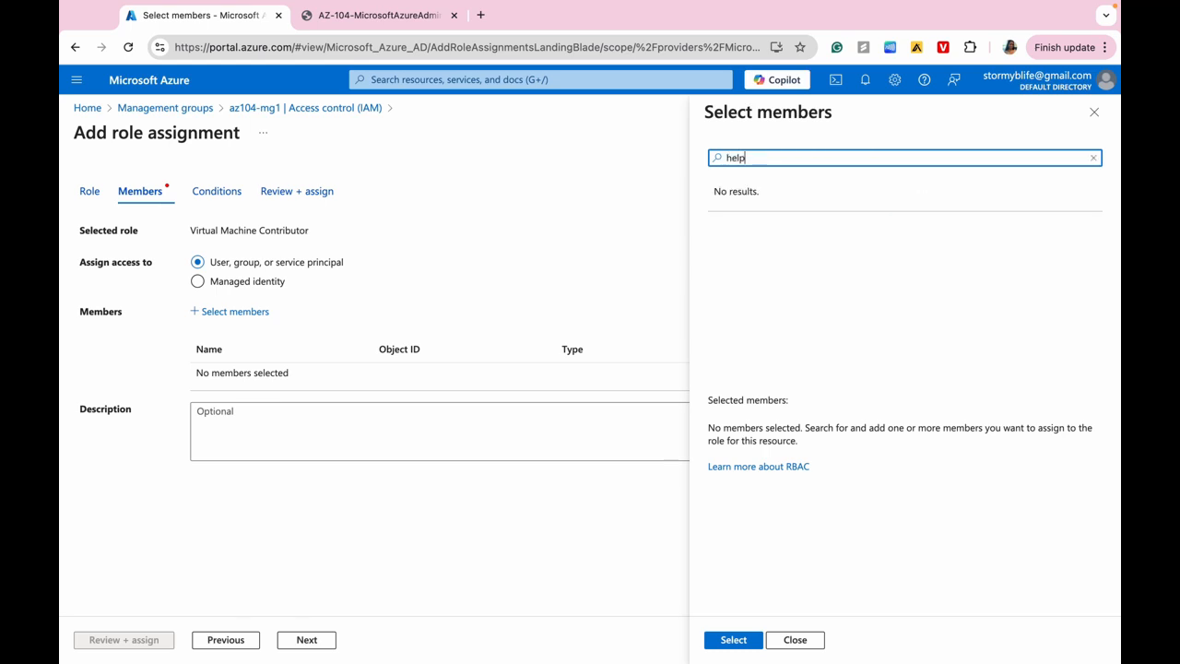
key("BackSpace")
key("BackSpace")
key("BackSpace")
key("BackSpace")
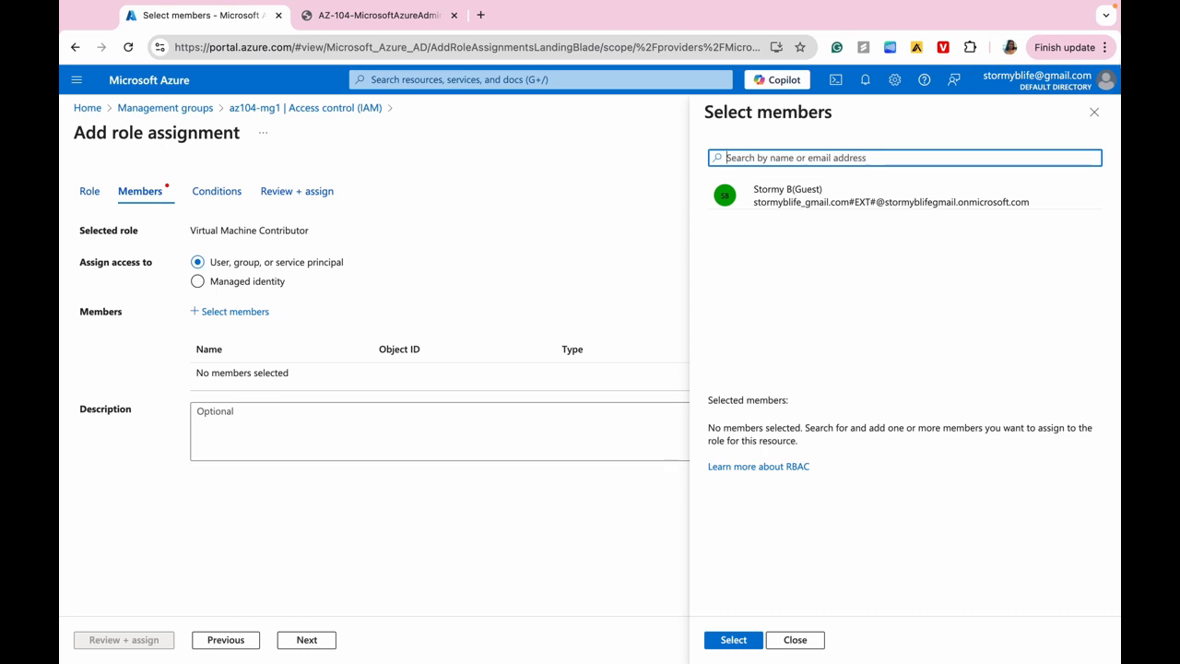
left_click(1095, 111)
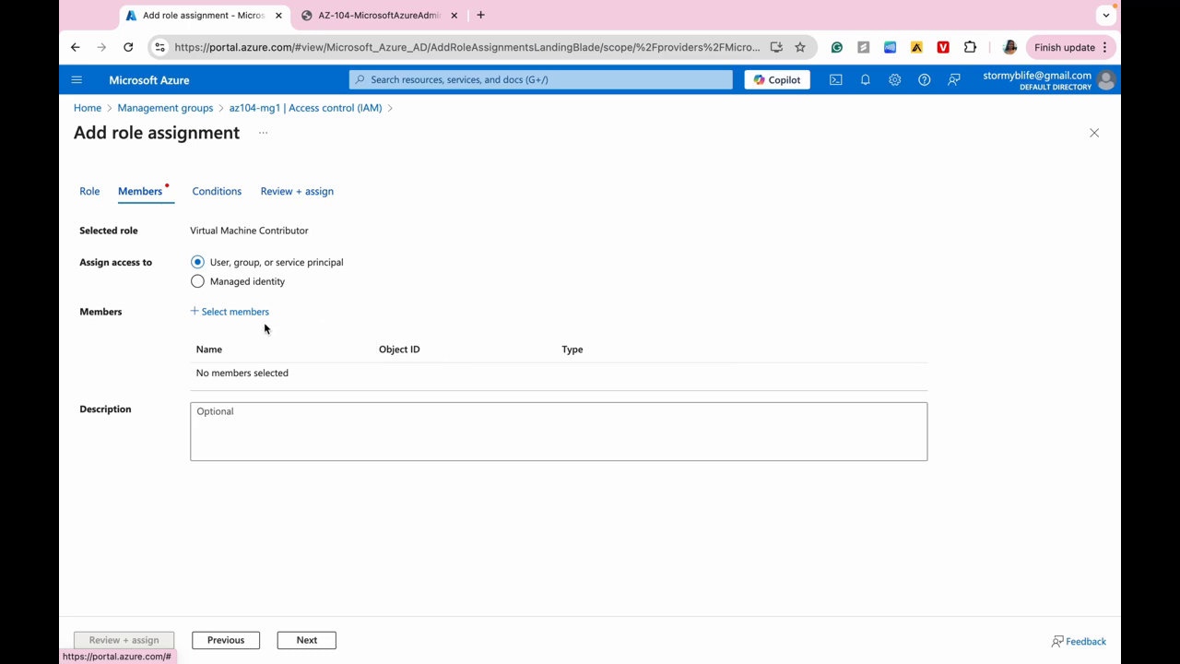
left_click(235, 314)
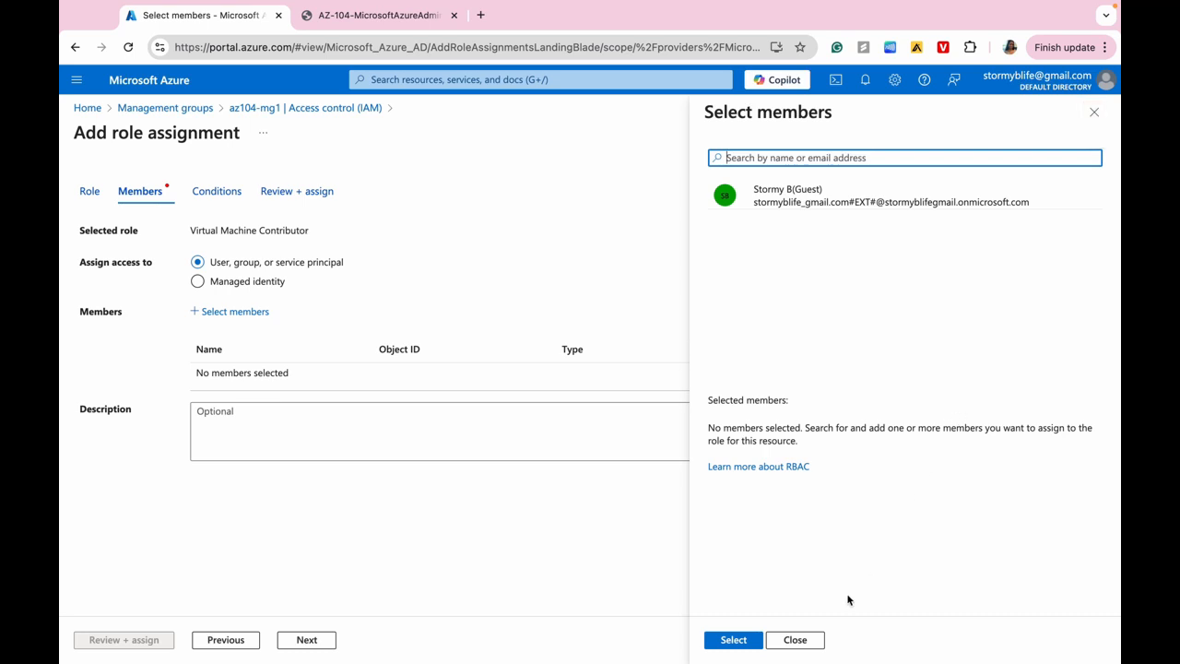
left_click(790, 639)
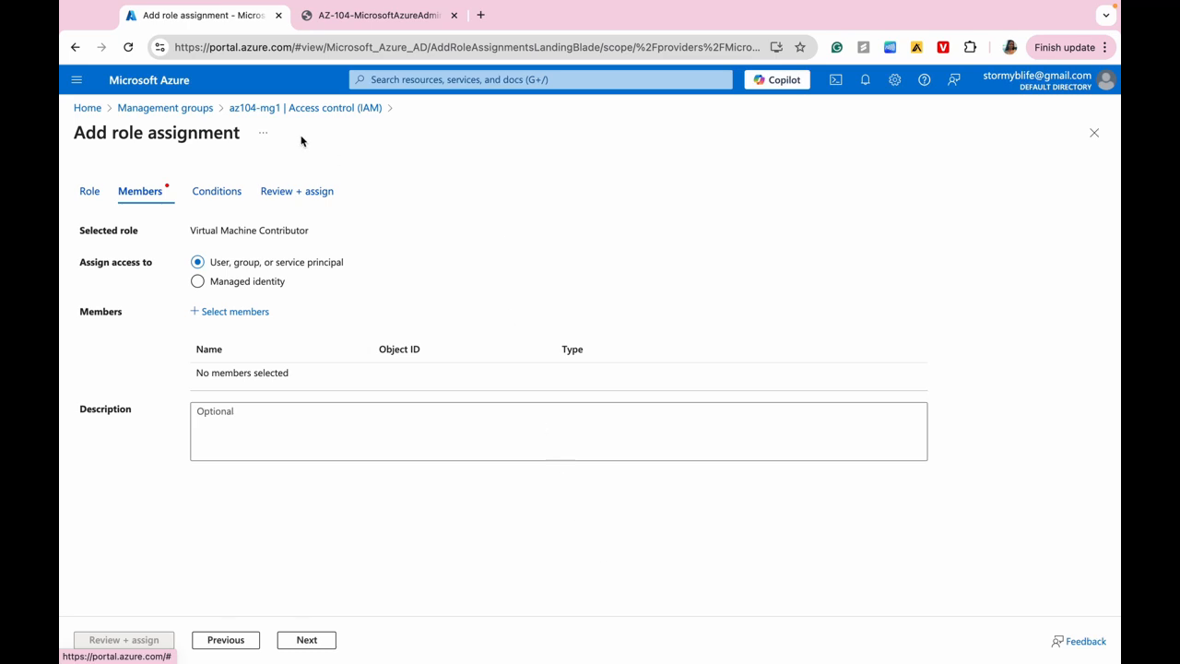
- Open the Azure portal home page in the browser tab that holds the lab instructions
left_click(343, 15)
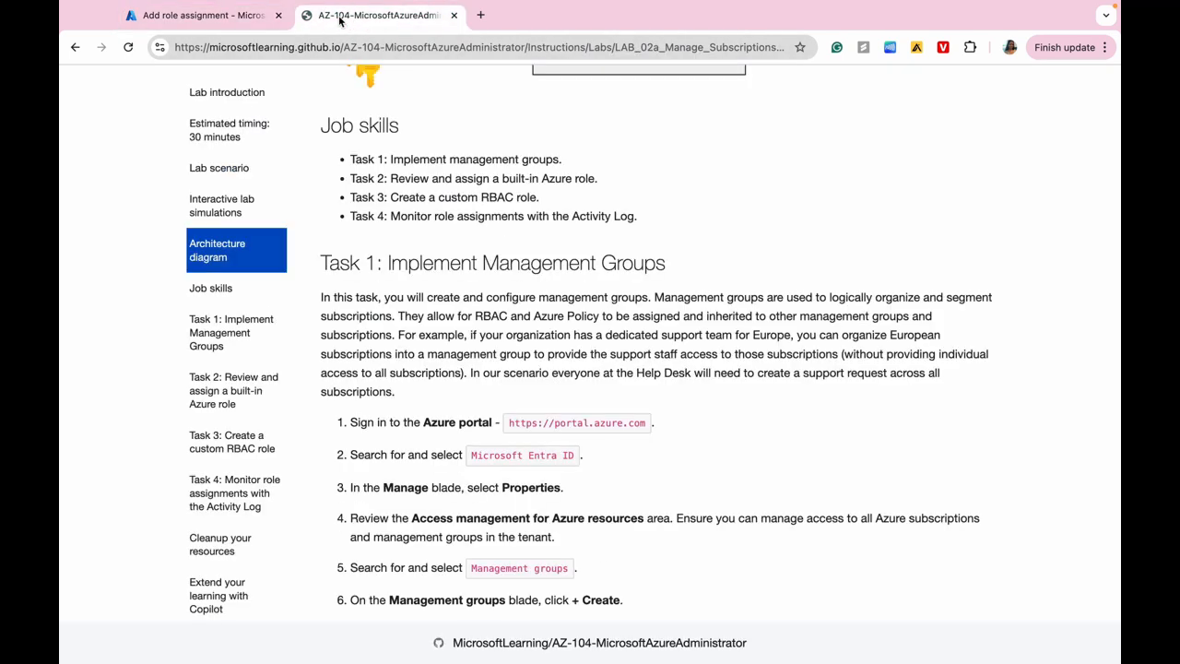
left_click(329, 48)
type("port")
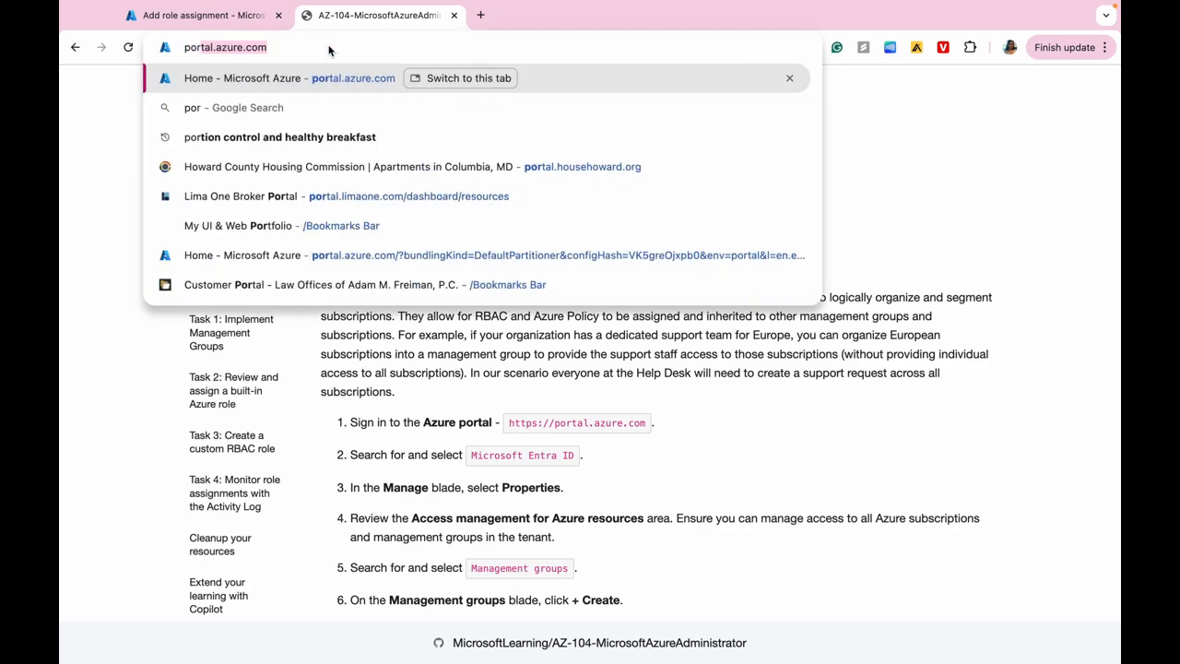
key("BackSpace")
key("BackSpace")
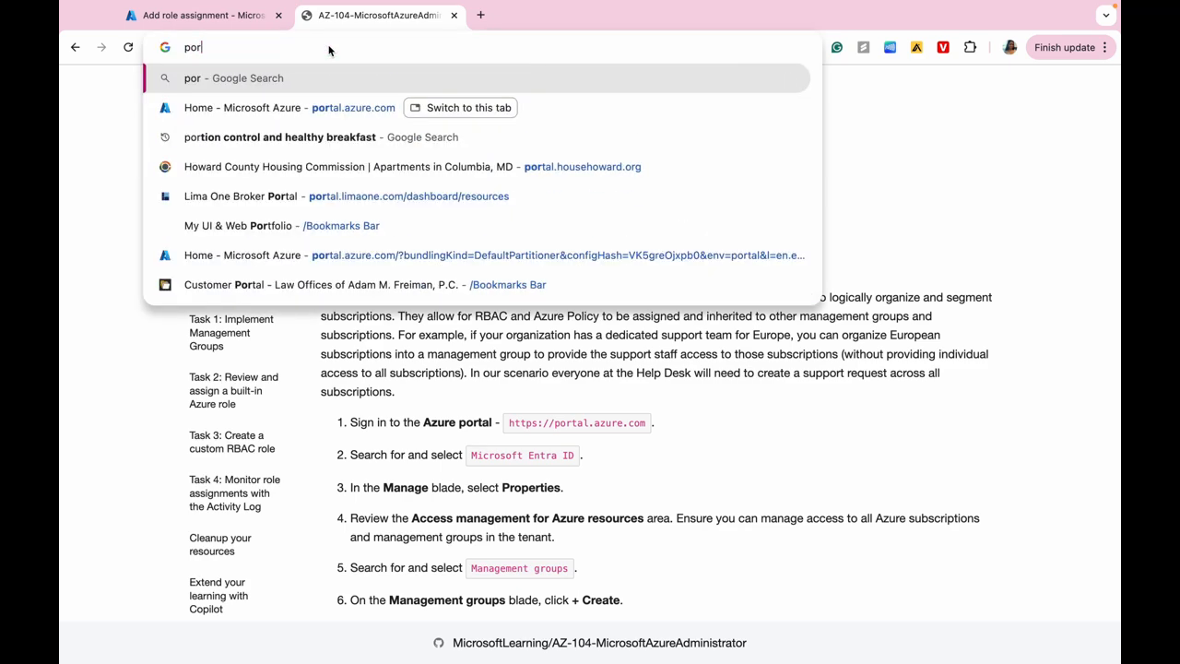
type("t")
key("Return")
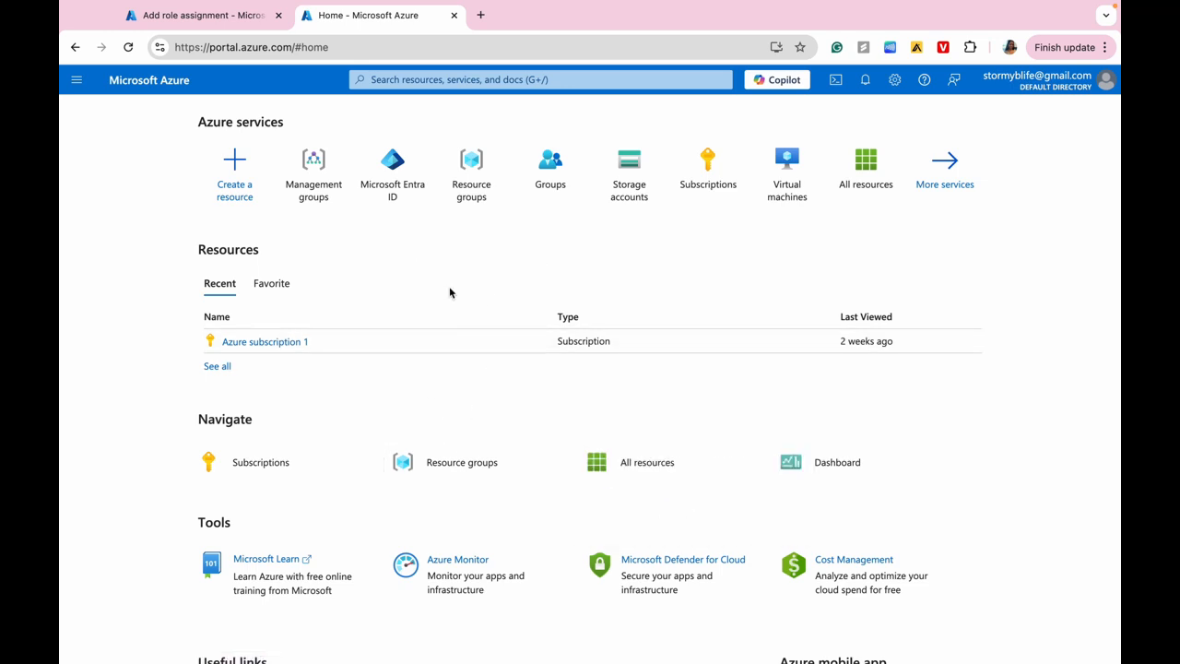
- Open the list of all groups for the default directory in Microsoft Entra ID
left_click(391, 177)
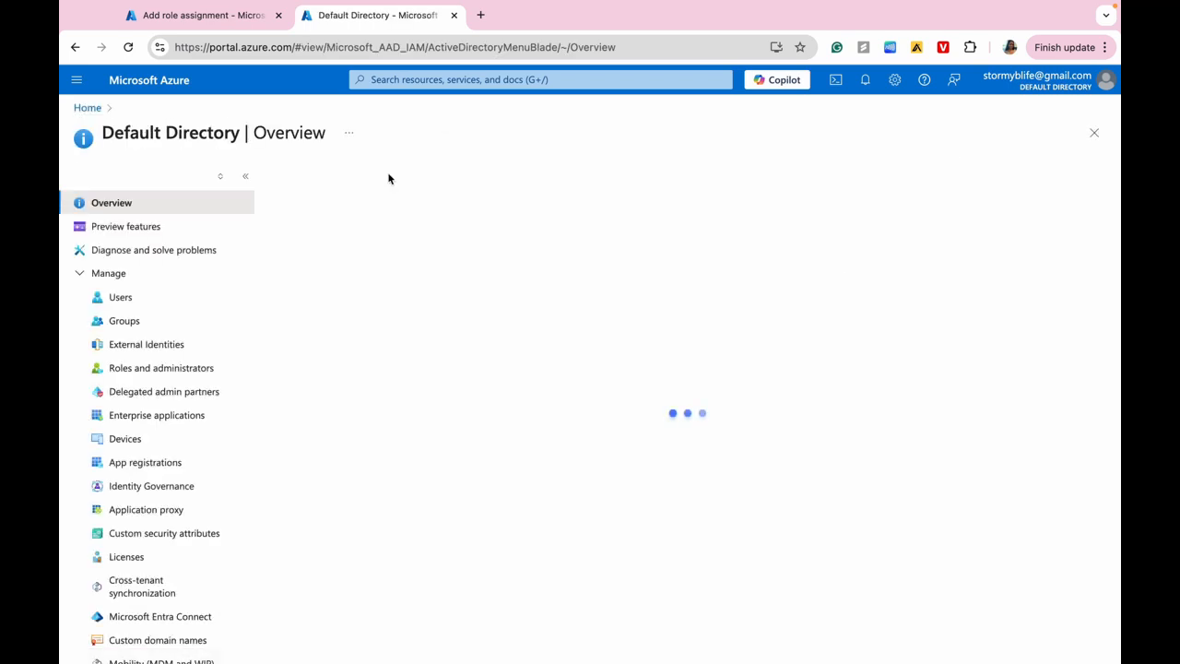
left_click(131, 302)
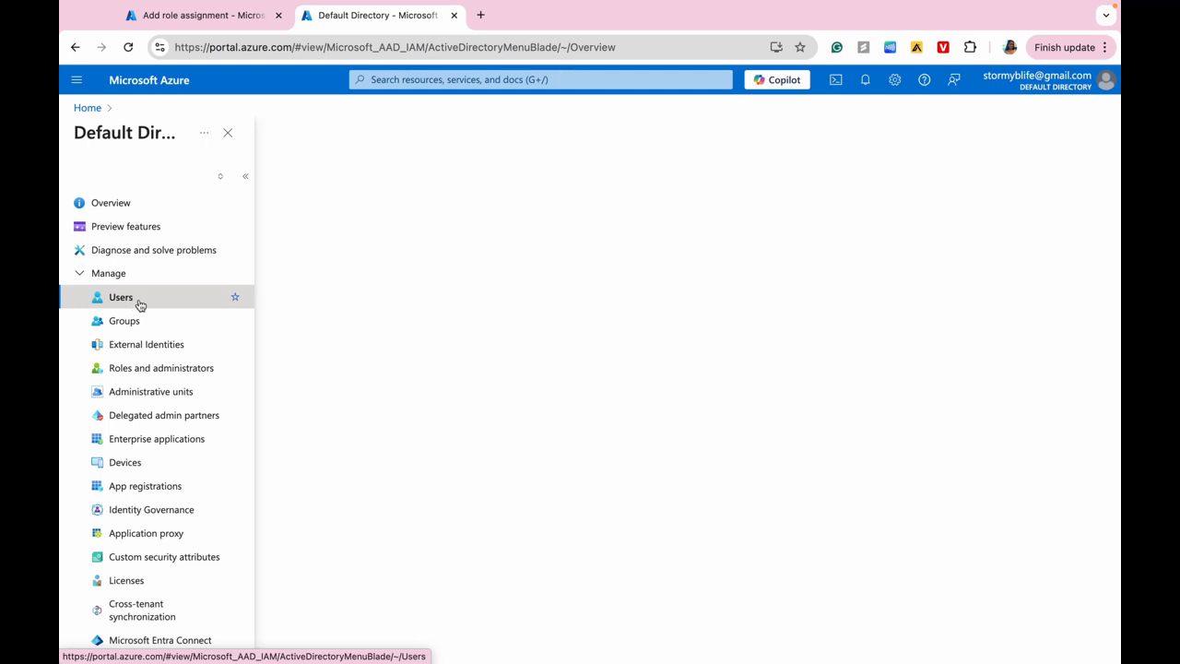
left_click(74, 49)
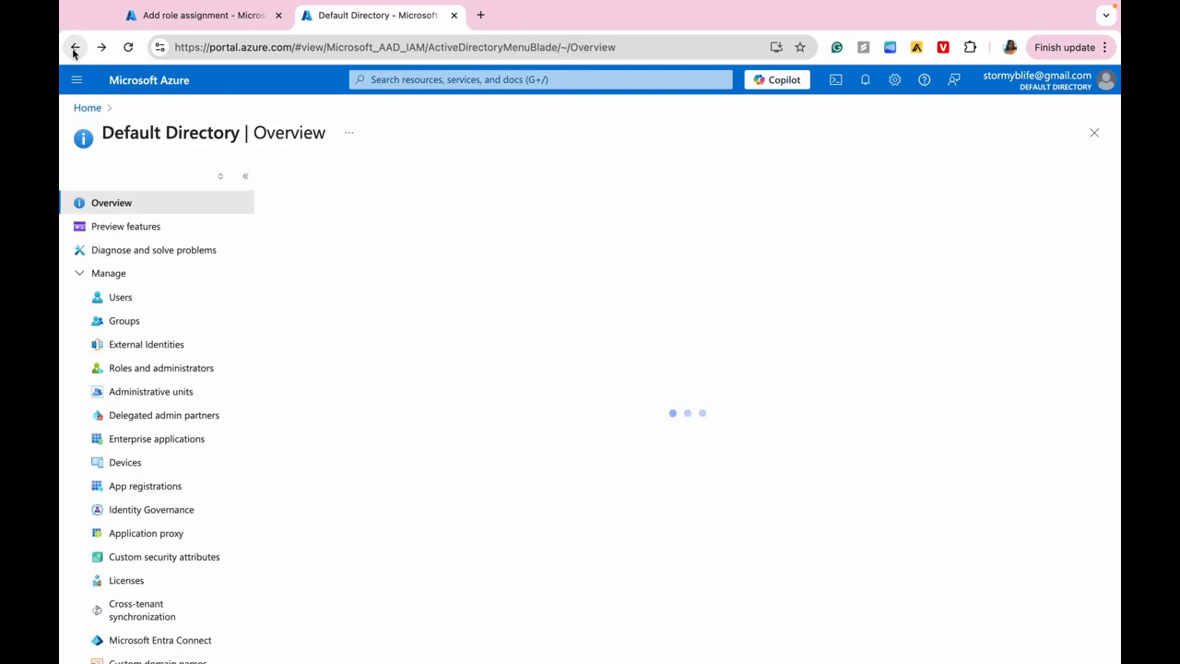
left_click(124, 321)
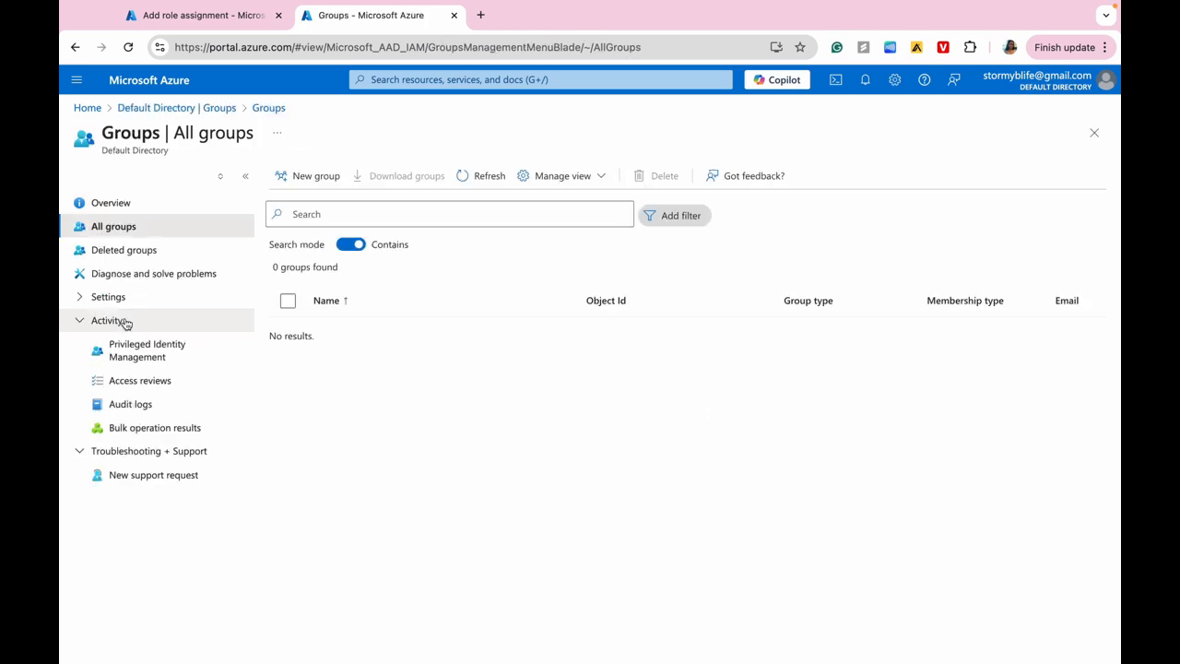
- Start a new security group, name it helpdesk, and give it the description "IT helpdesk"
left_click(308, 177)
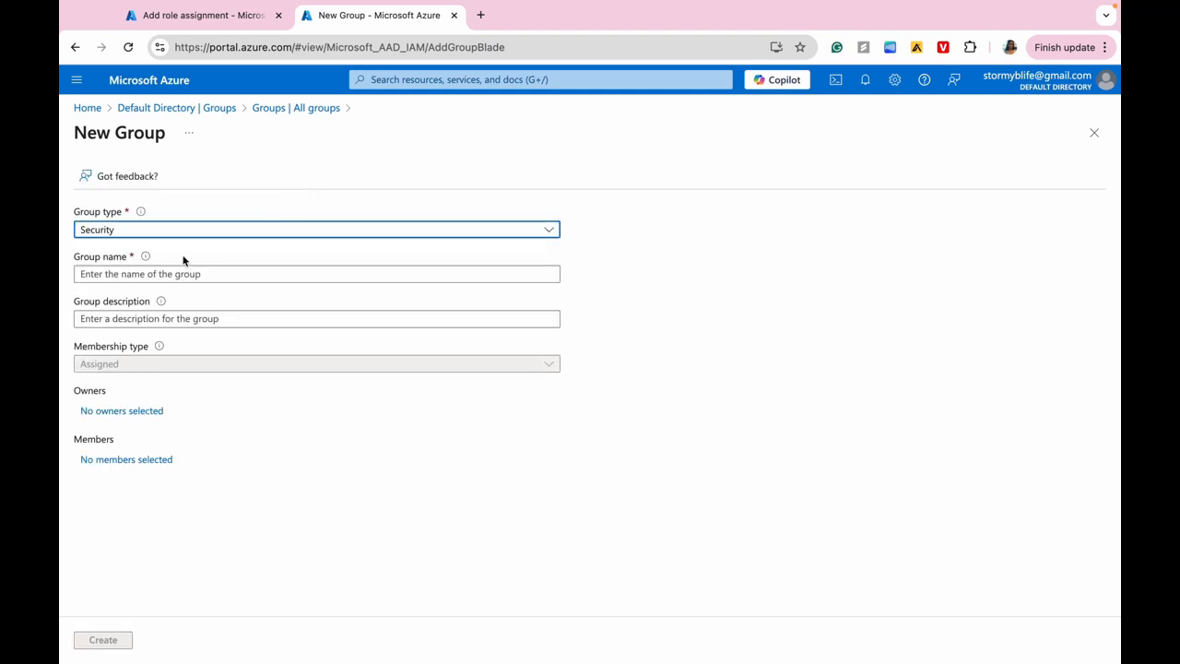
left_click(157, 275)
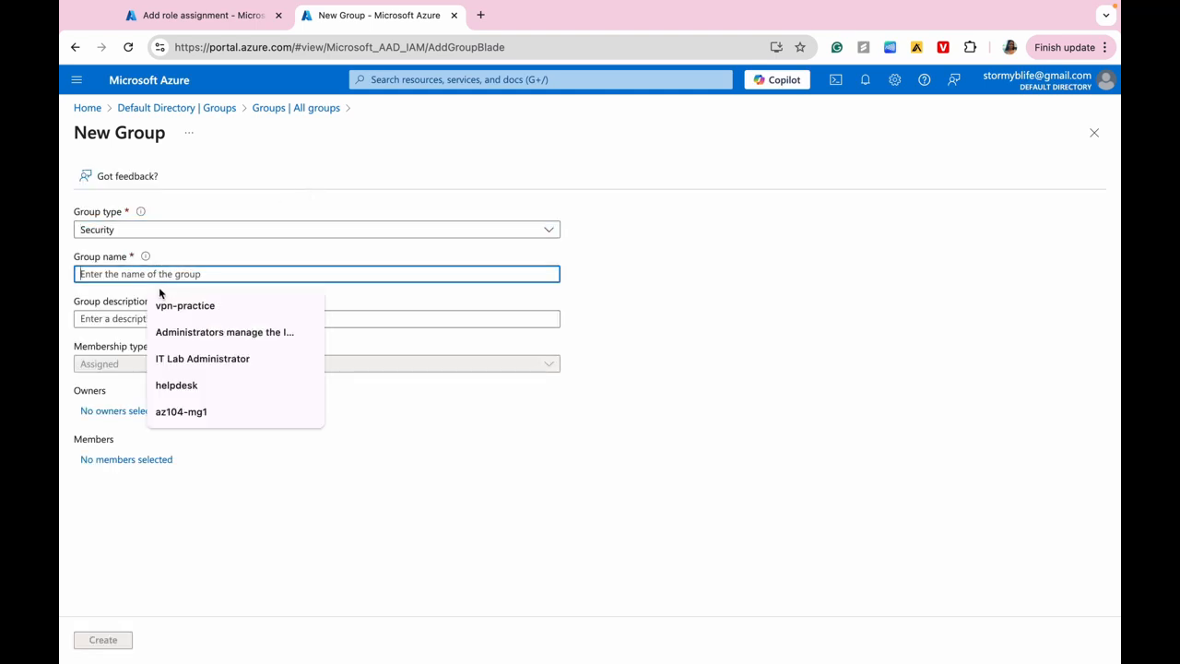
left_click(198, 386)
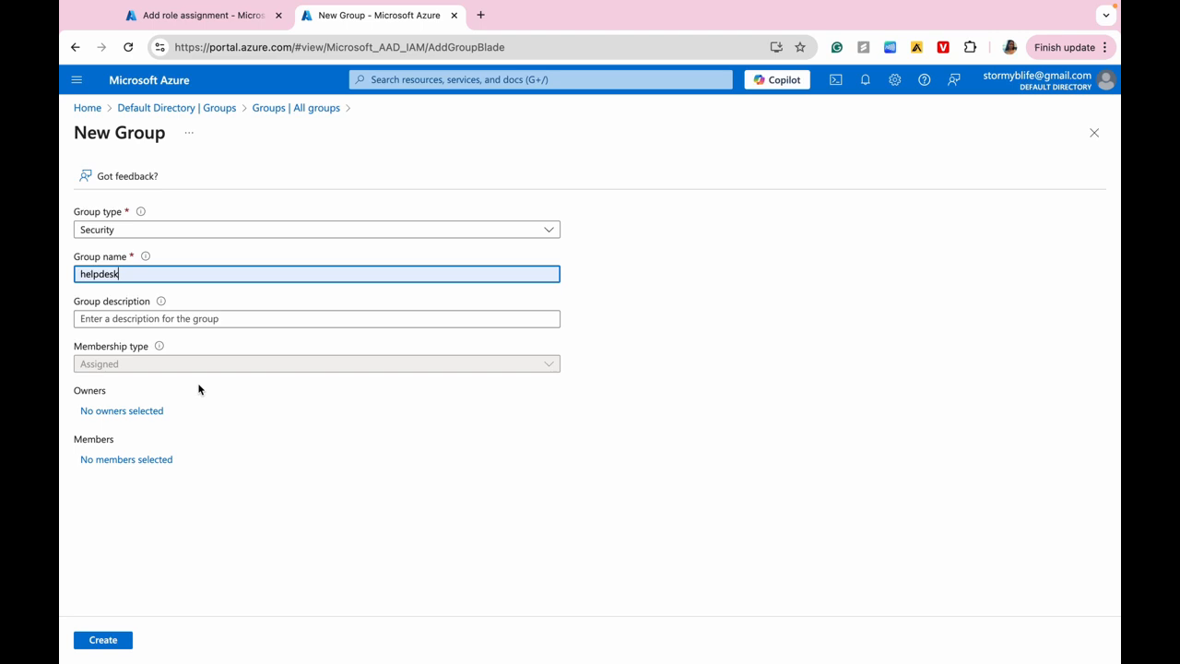
left_click(140, 318)
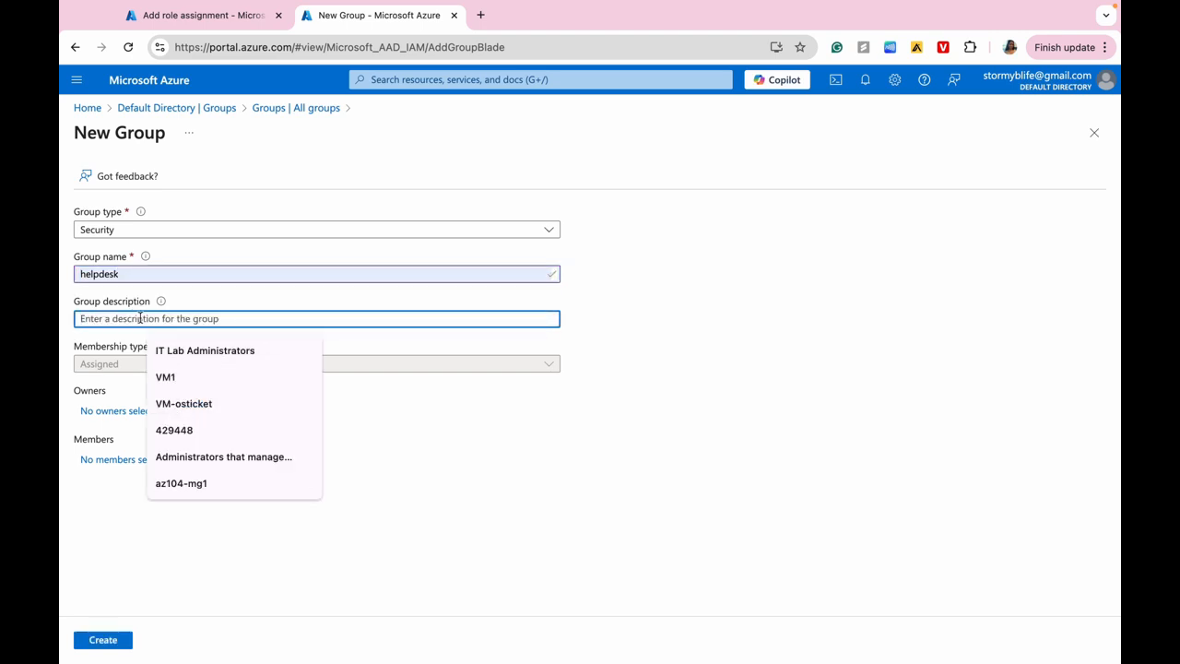
type("e")
key("BackSpace")
type("e")
key("BackSpace")
type("help")
key("BackSpace")
key("BackSpace")
key("BackSpace")
key("BackSpace")
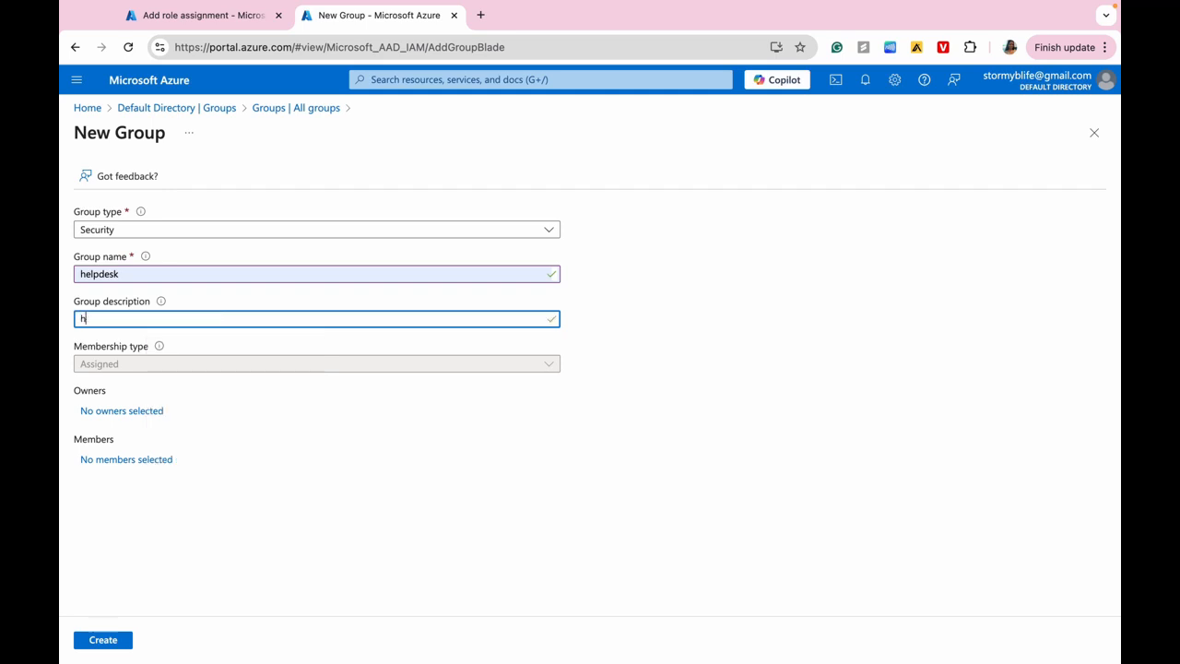
type("IT ")
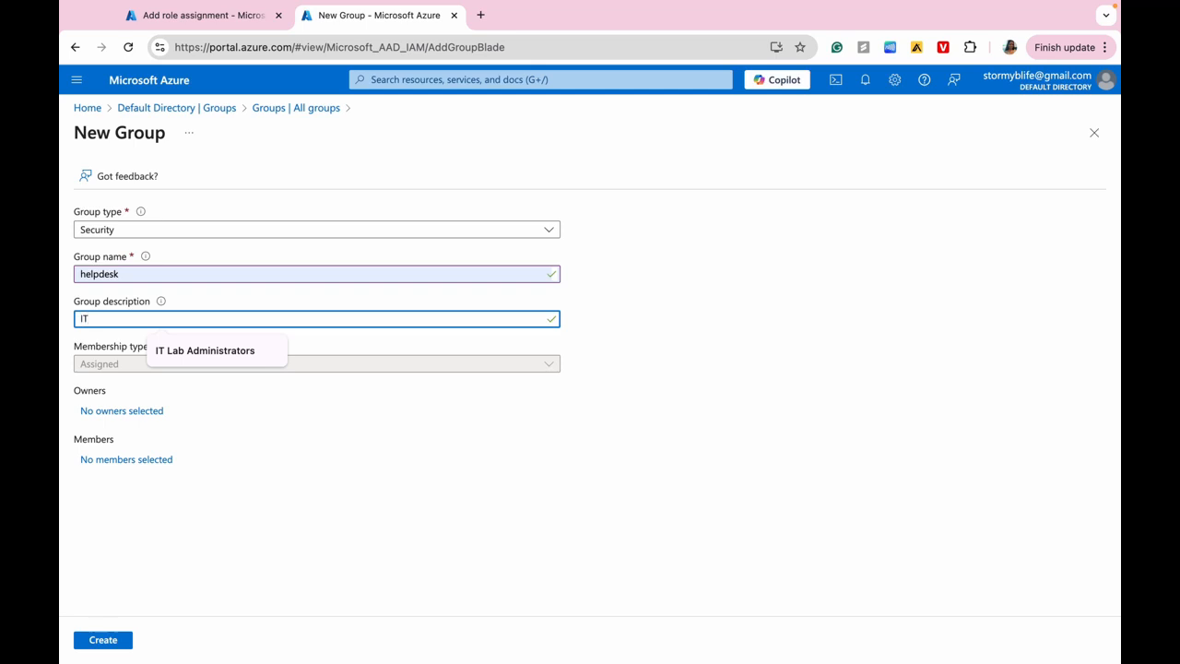
type("helpdesk")
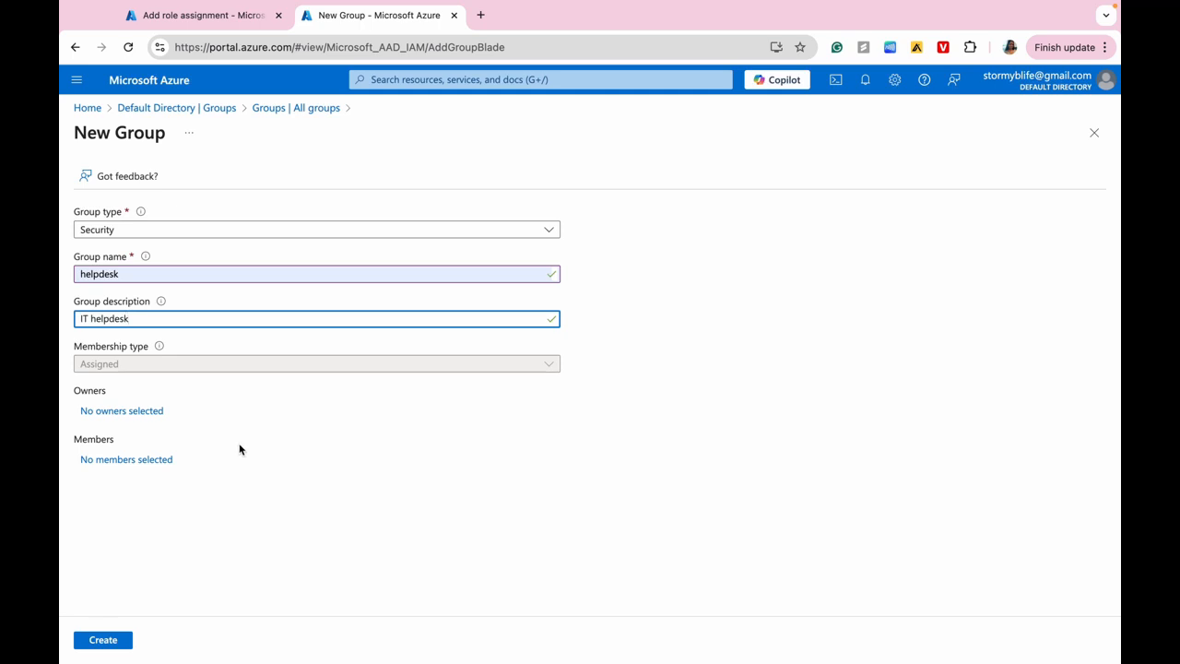
- Add the directory's user account as a member of the new group, create the group, and refresh the groups list
left_click(114, 466)
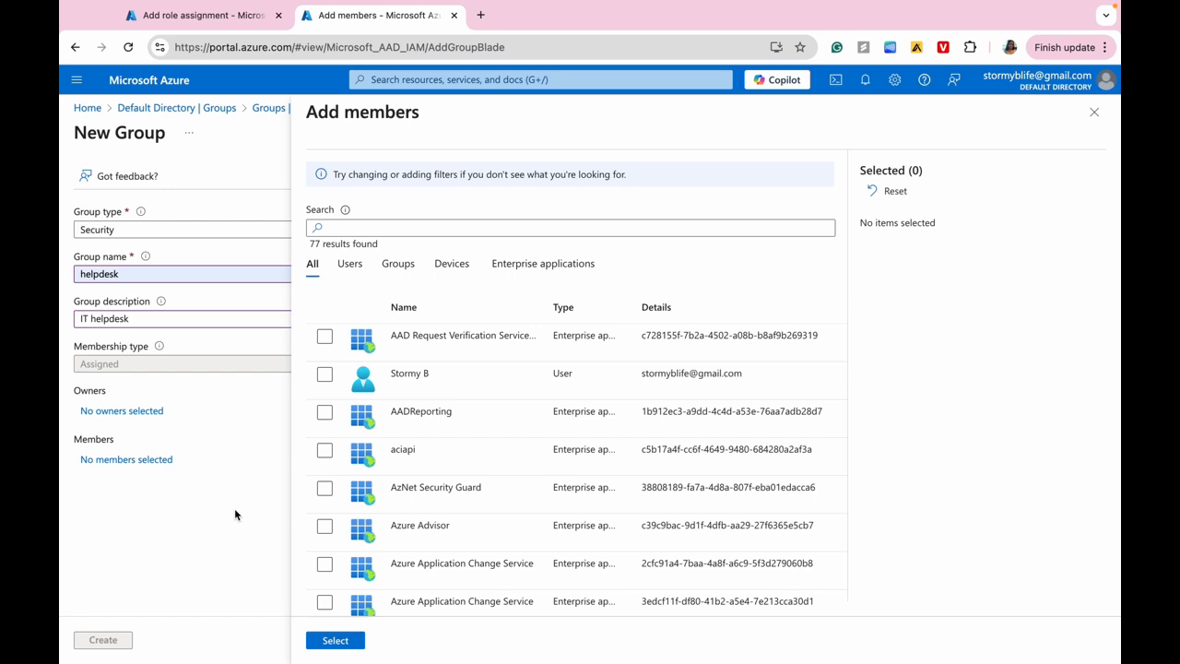
scroll(362, 453, "down", 1)
scroll(362, 452, "up", 1)
left_click(324, 354)
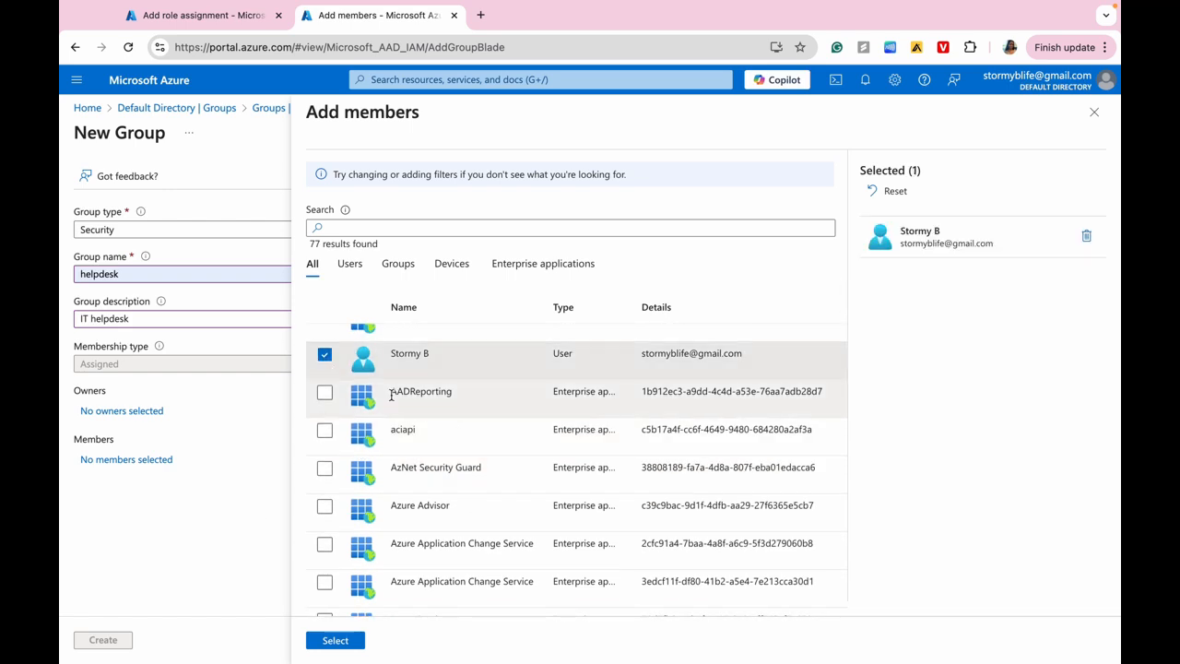
scroll(378, 392, "up", 1)
scroll(396, 395, "down", 5)
scroll(403, 396, "down", 4)
scroll(403, 396, "up", 10)
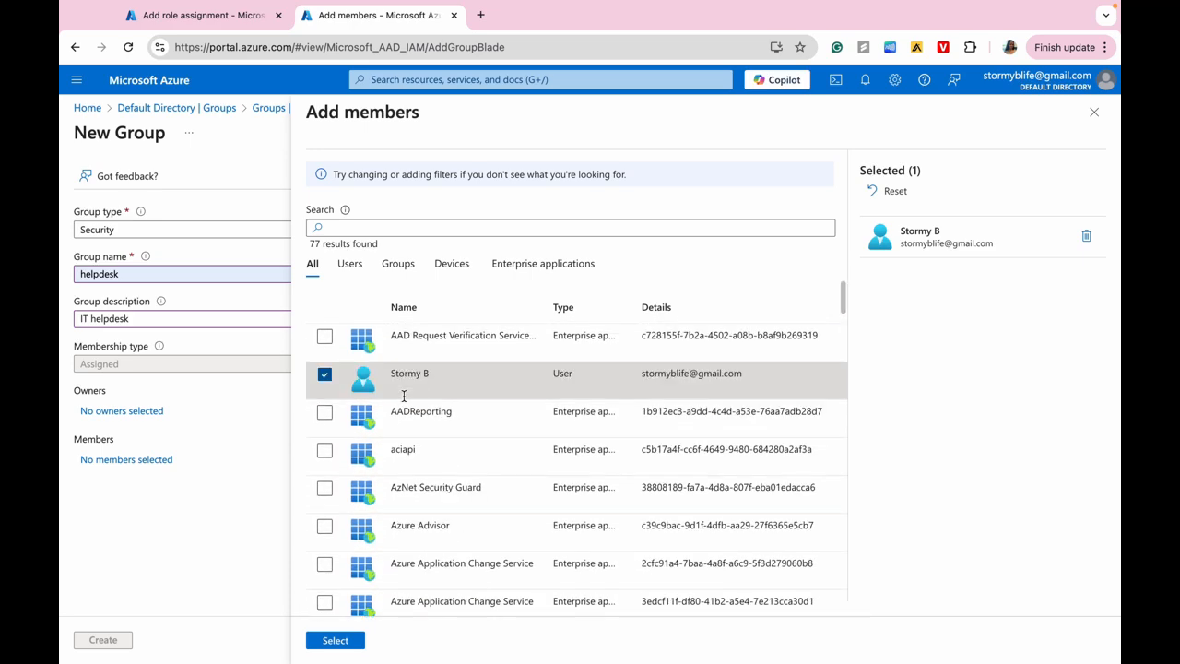
left_click(340, 643)
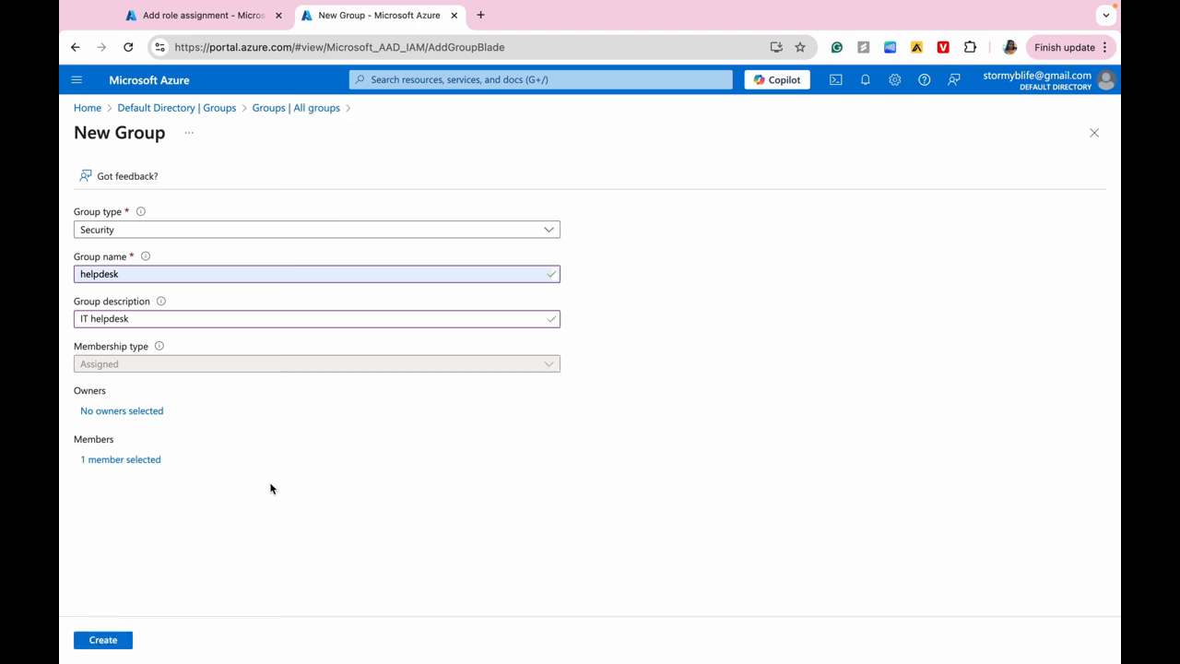
left_click(93, 646)
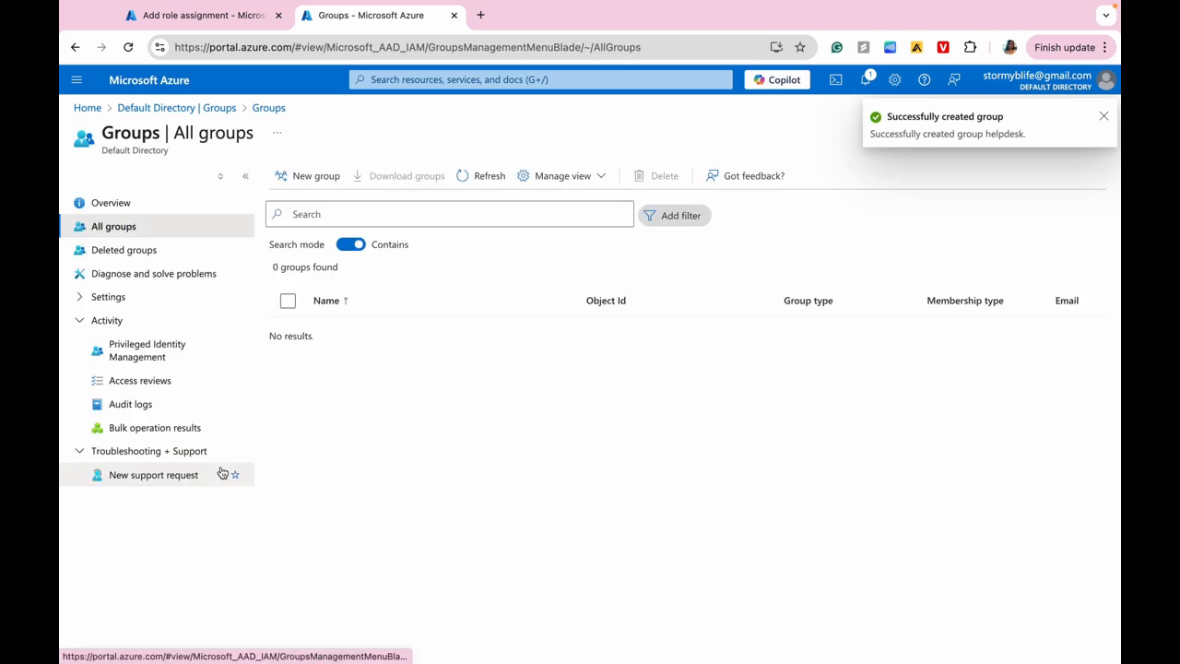
left_click(128, 47)
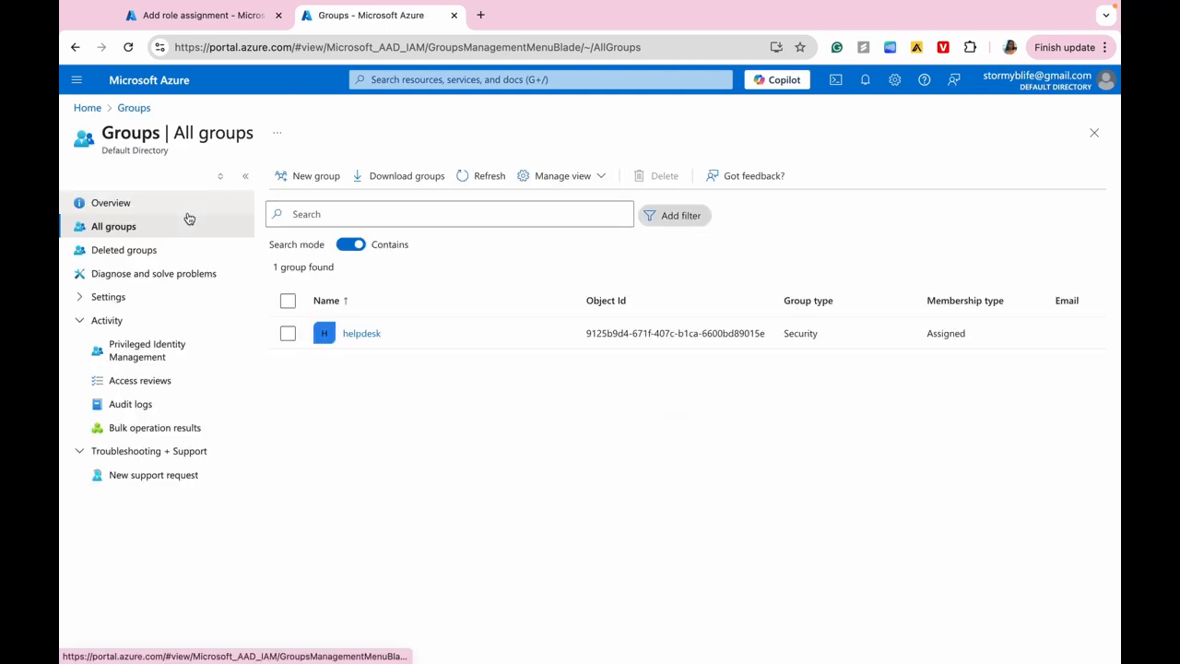
- Reload the pending role assignment page and return to the access control page of az104-mg1
left_click(172, 17)
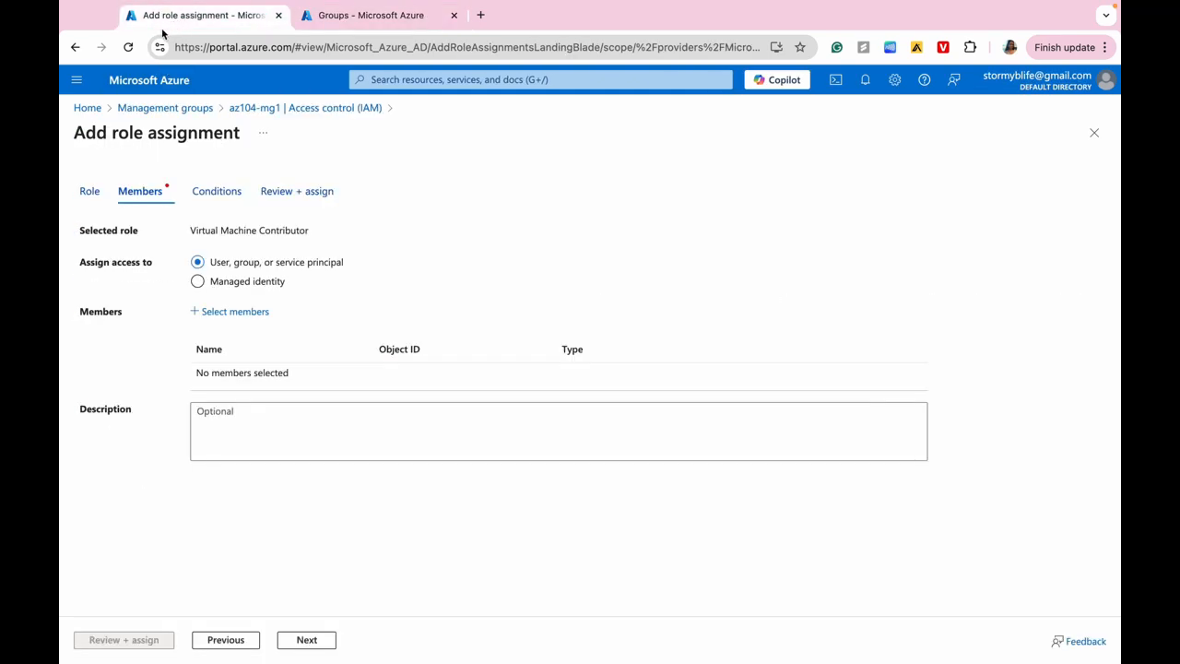
left_click(128, 47)
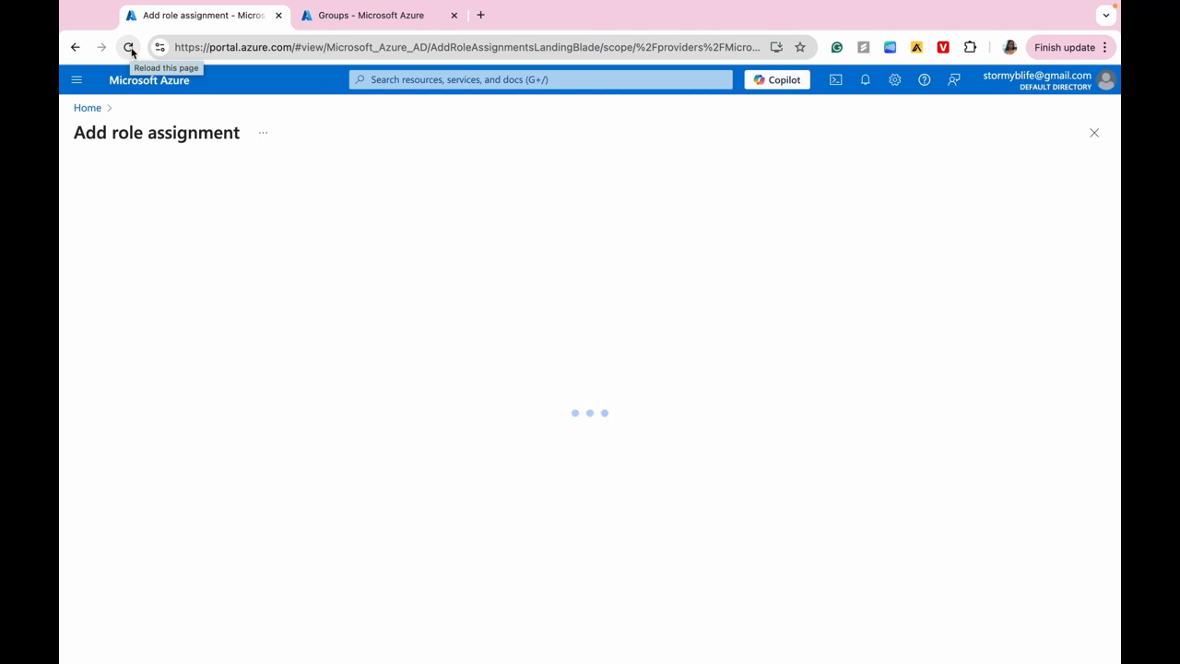
left_click(75, 47)
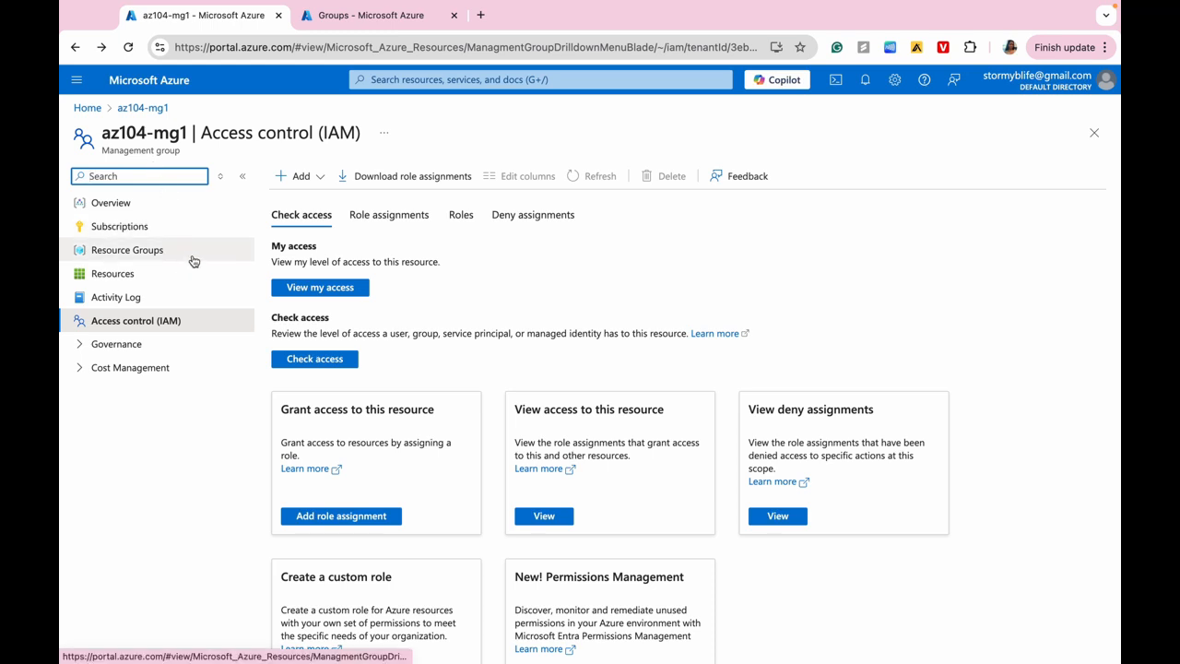
- Start a new role assignment for az104-mg1, search the roles for "Virtual Machine Contri", choose Virtual Machine Contributor, and continue to the members
left_click(319, 176)
left_click(308, 203)
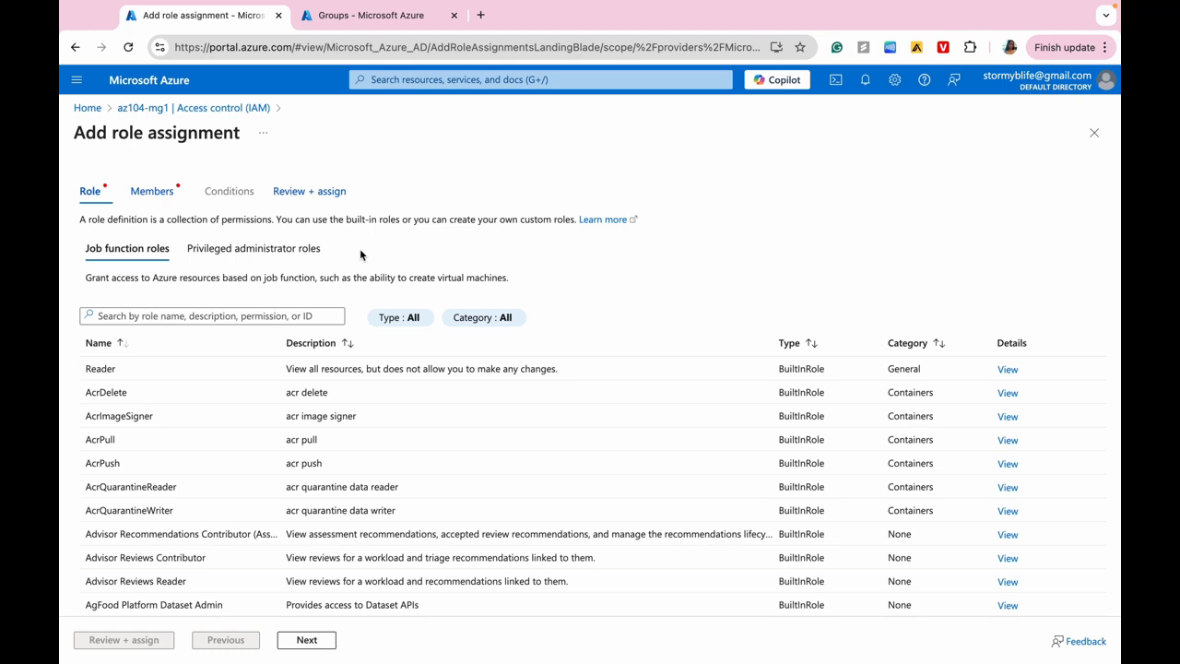
left_click(220, 317)
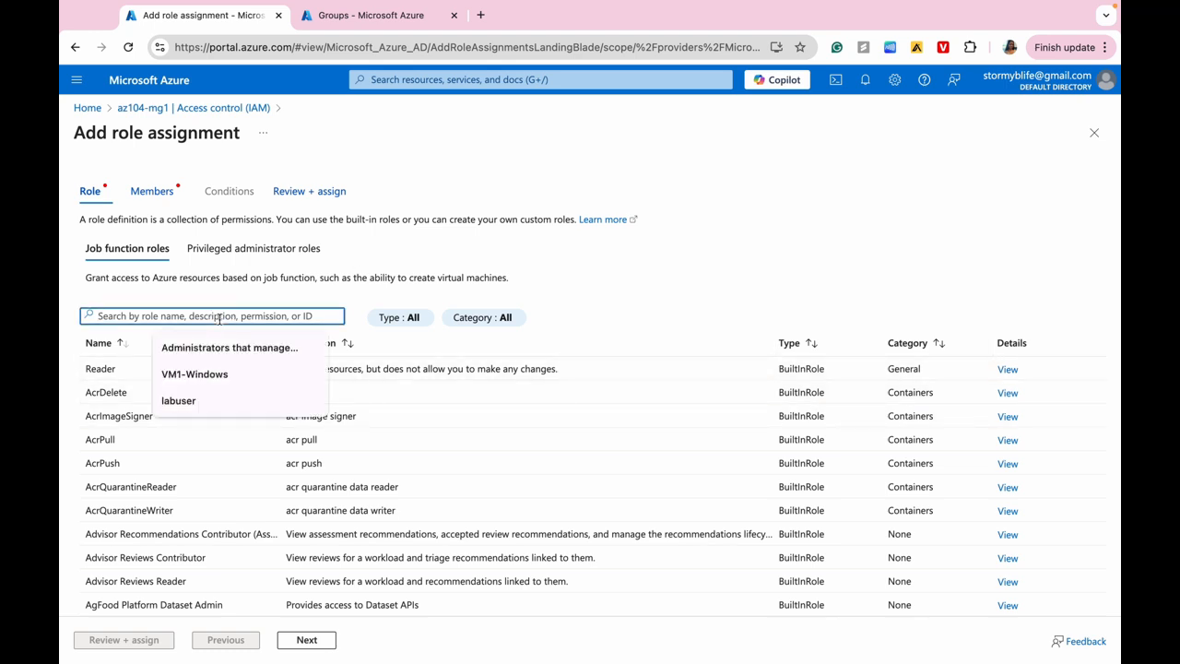
type("Virtual Ma")
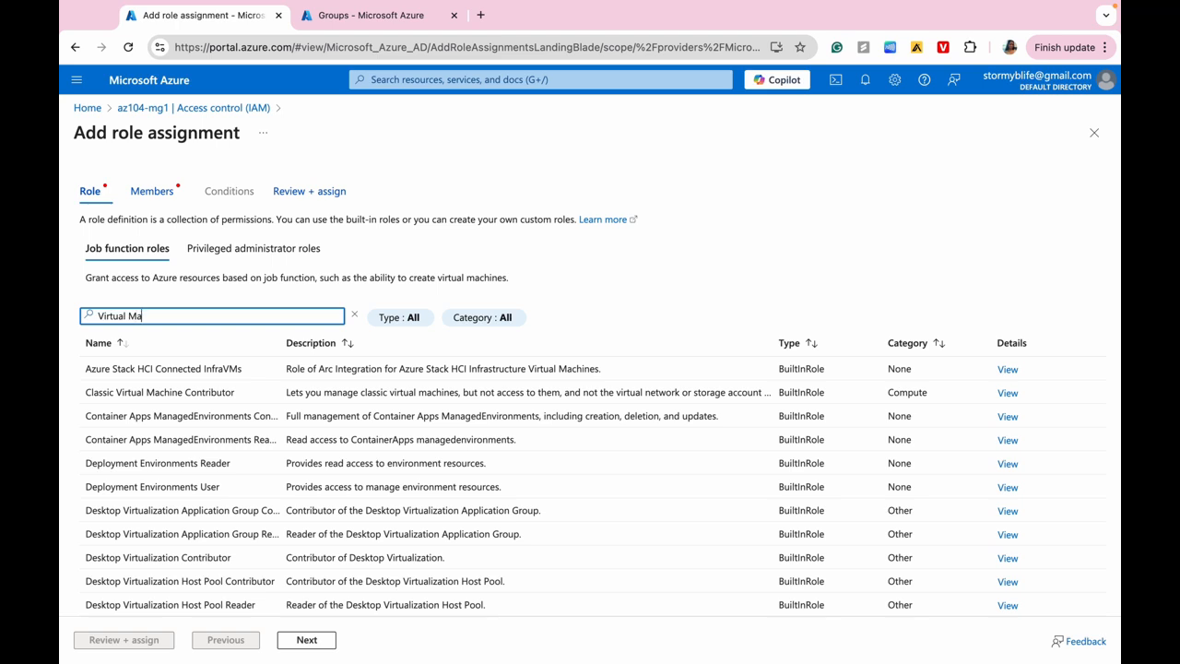
type("chine Contri")
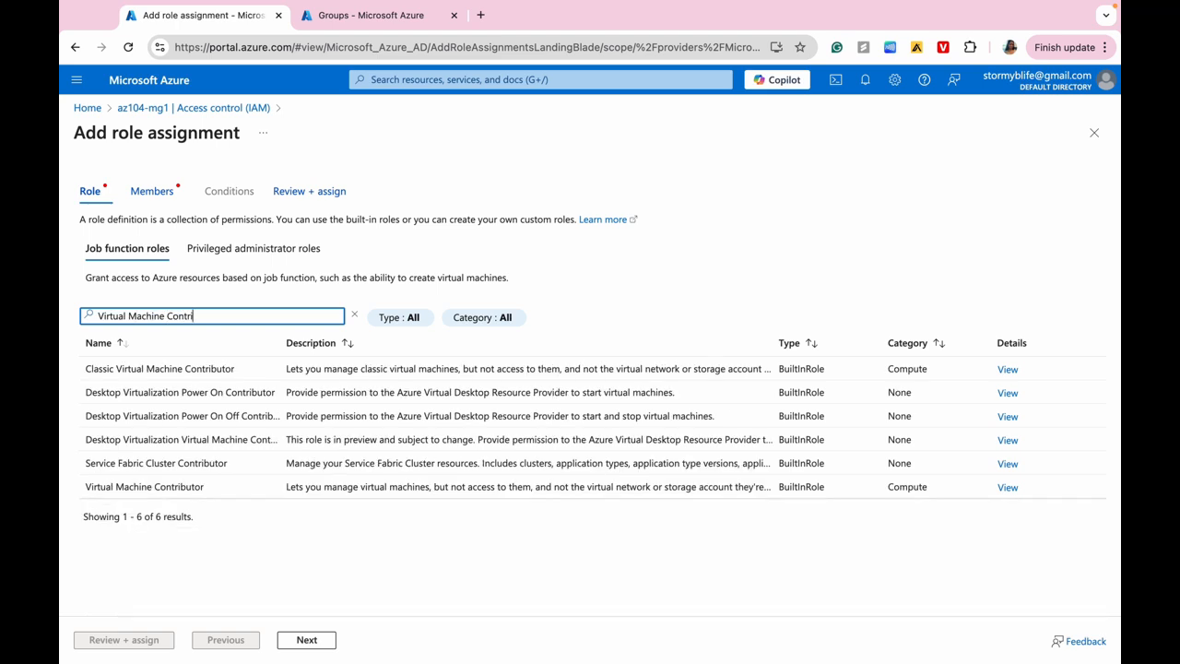
left_click(156, 486)
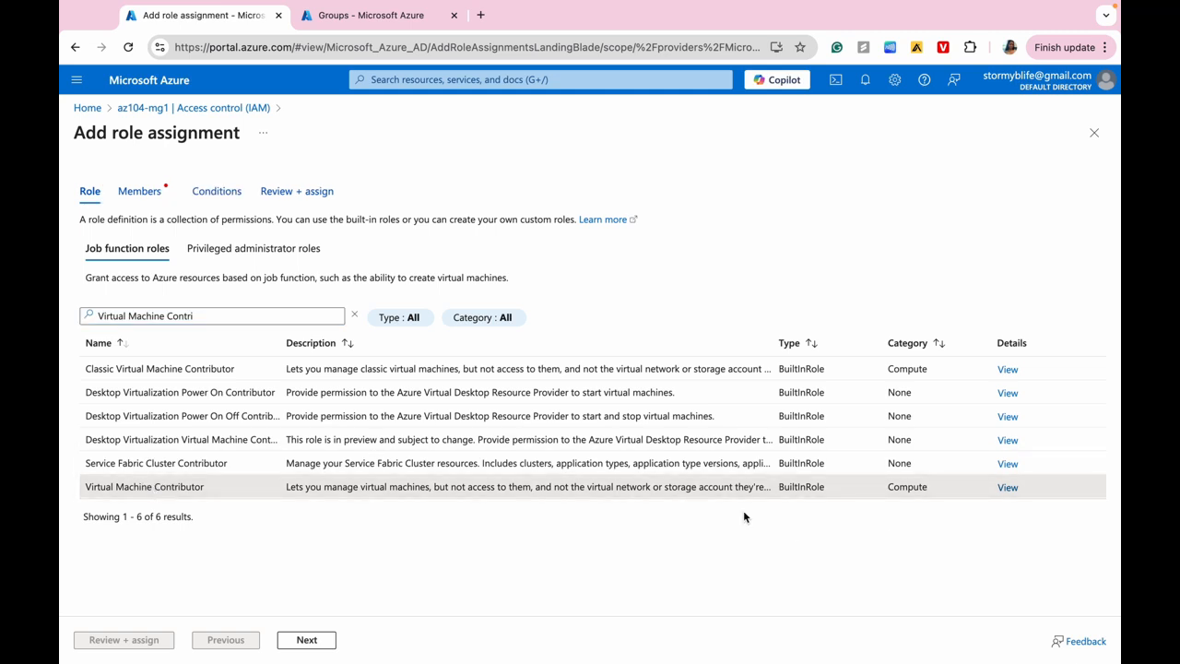
left_click(307, 640)
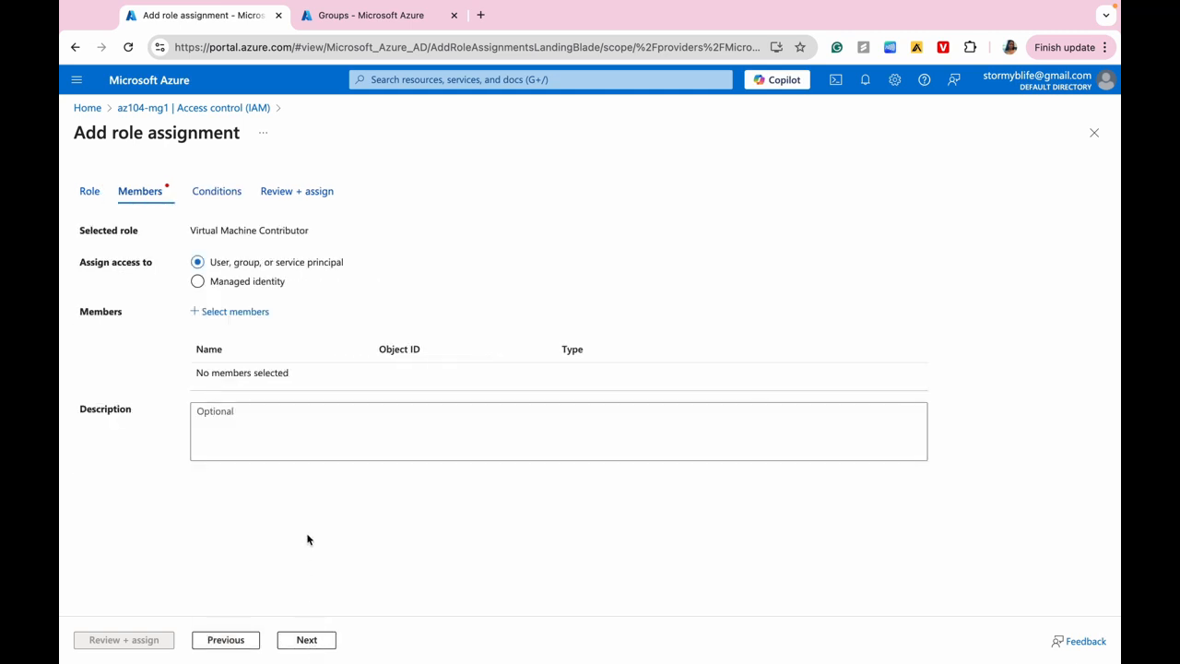
- Select the helpdesk group as the member, then review and submit the Virtual Machine Contributor assignment
left_click(216, 314)
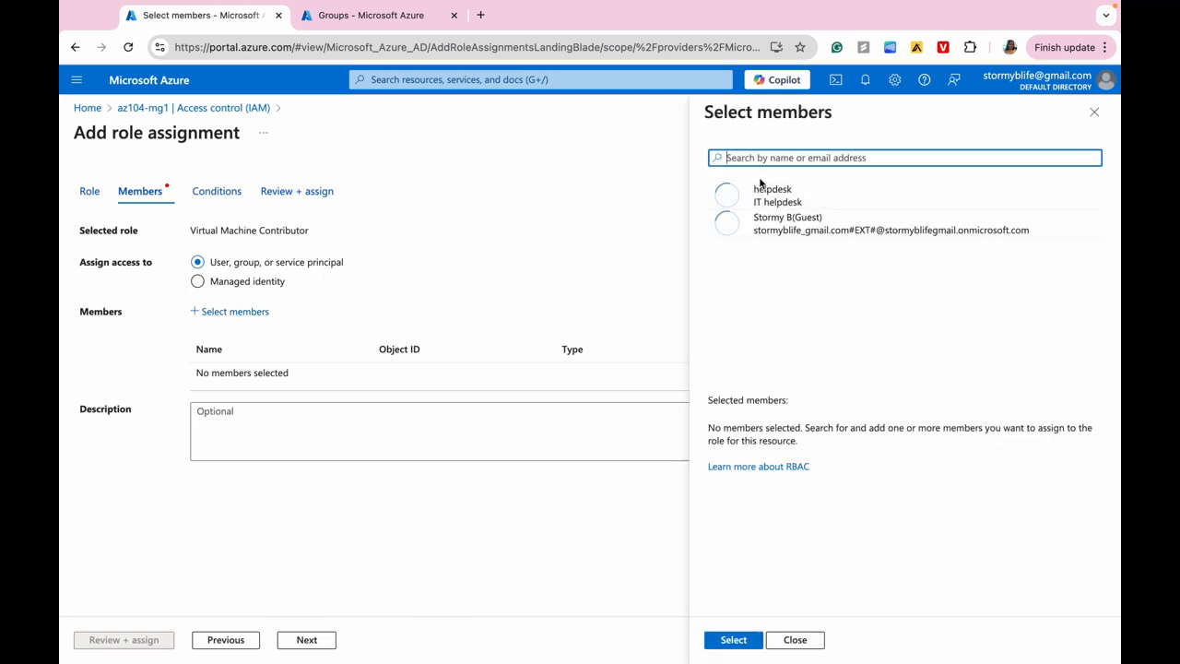
left_click(730, 197)
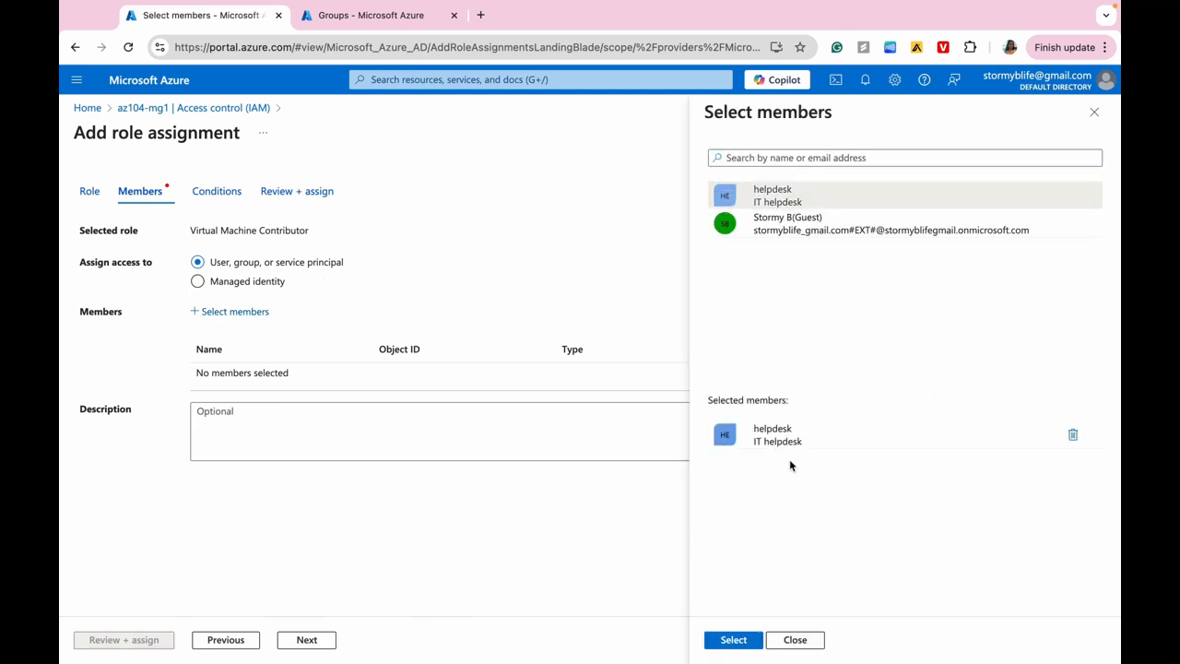
left_click(733, 640)
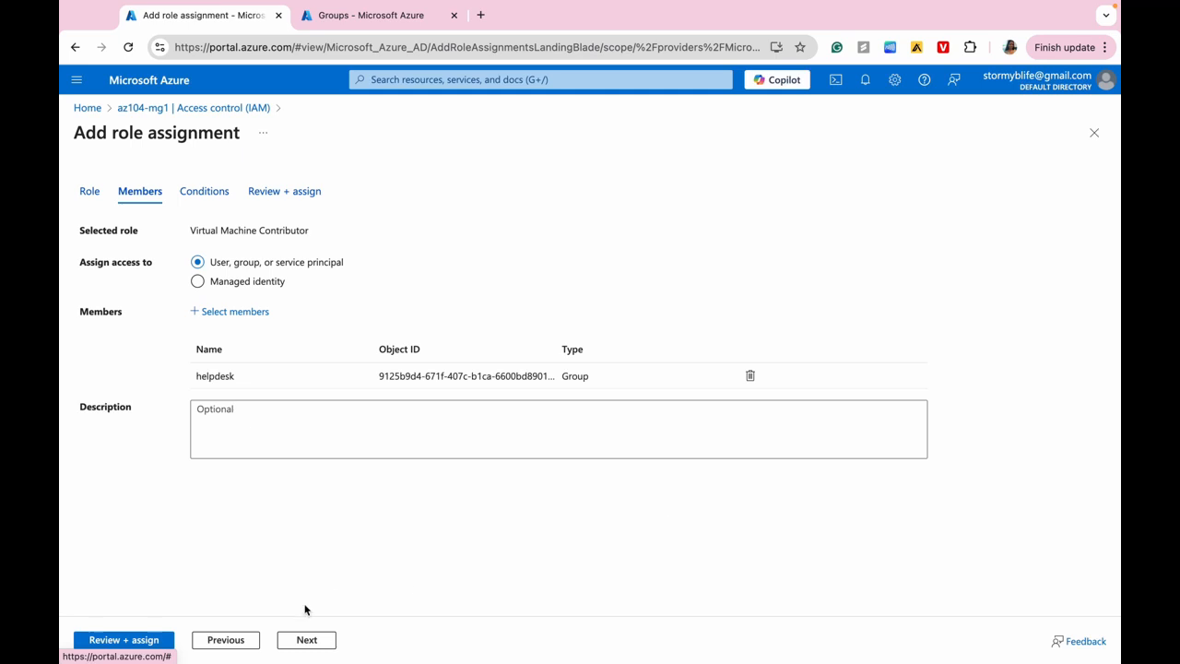
left_click(131, 643)
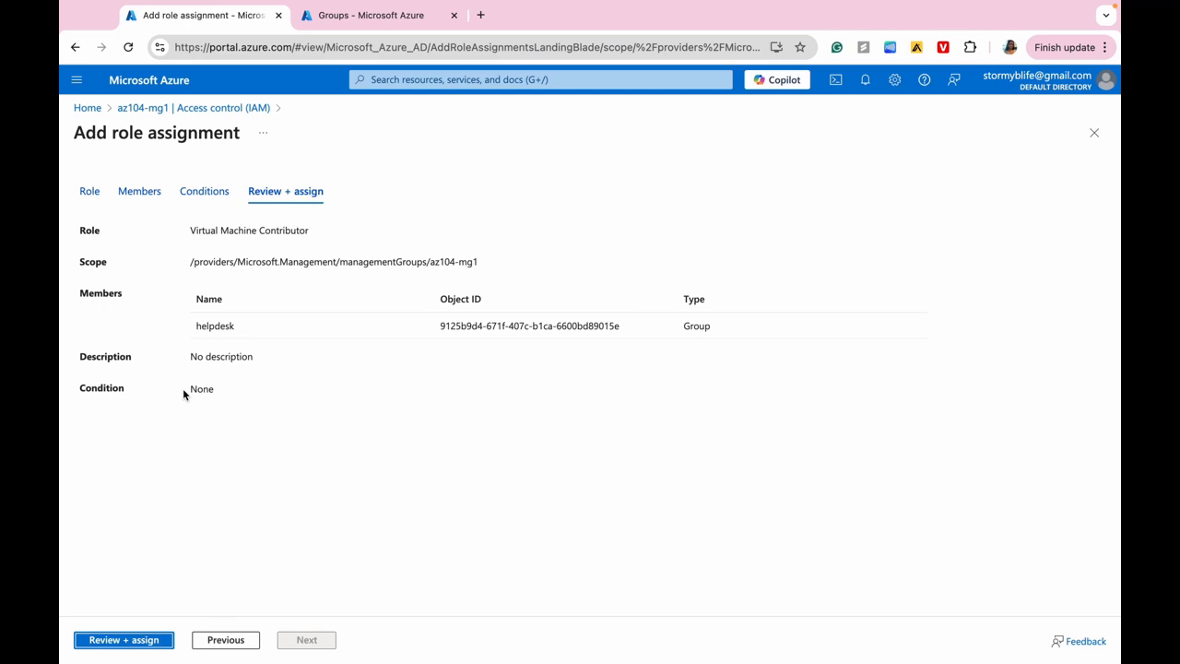
left_click(144, 641)
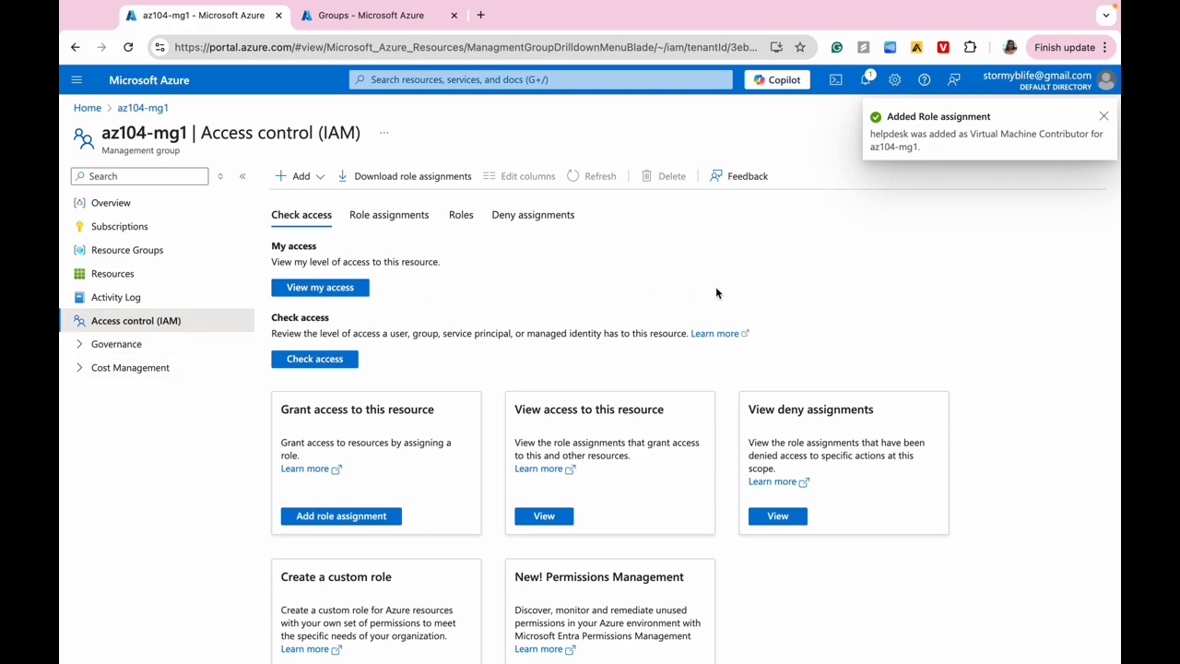
- Reload the az104-mg1 management group page and check its role assignments for the helpdesk group in access control
scroll(723, 295, "down", 2)
scroll(724, 295, "down", 2)
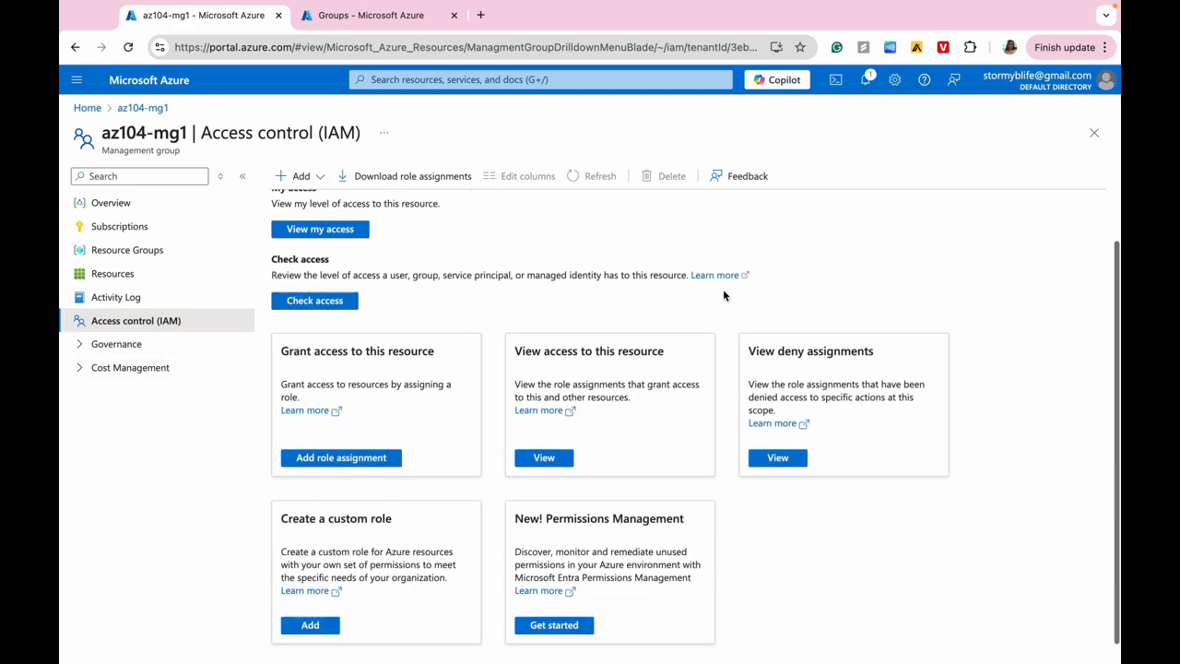
scroll(723, 295, "up", 3)
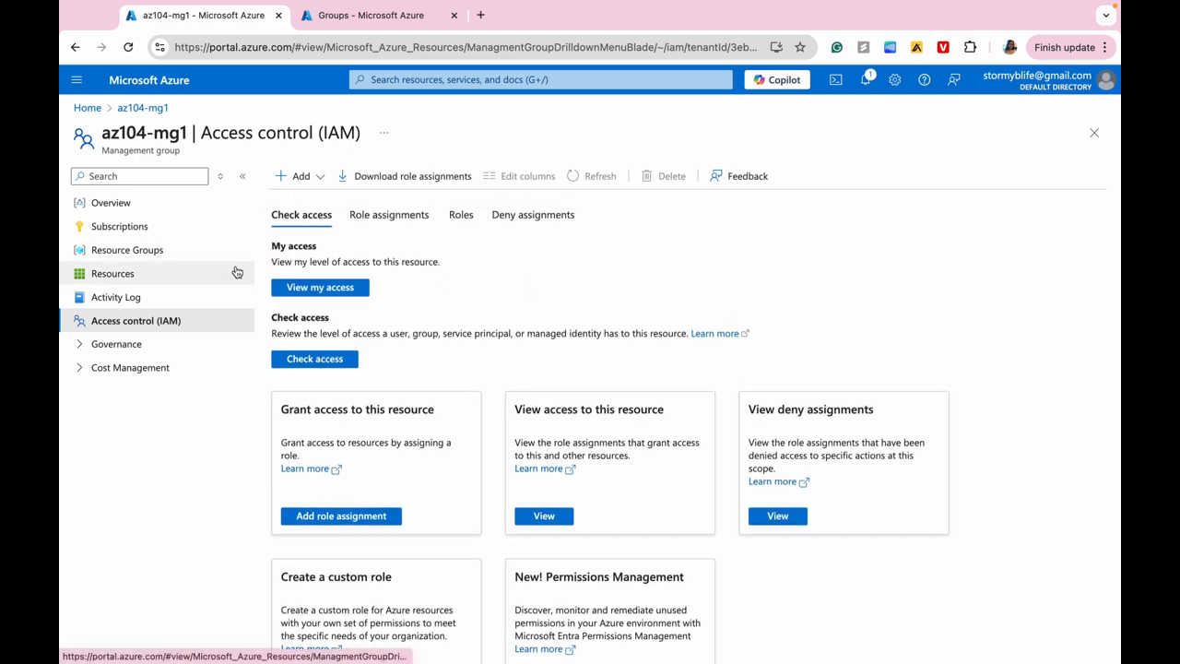
left_click(148, 250)
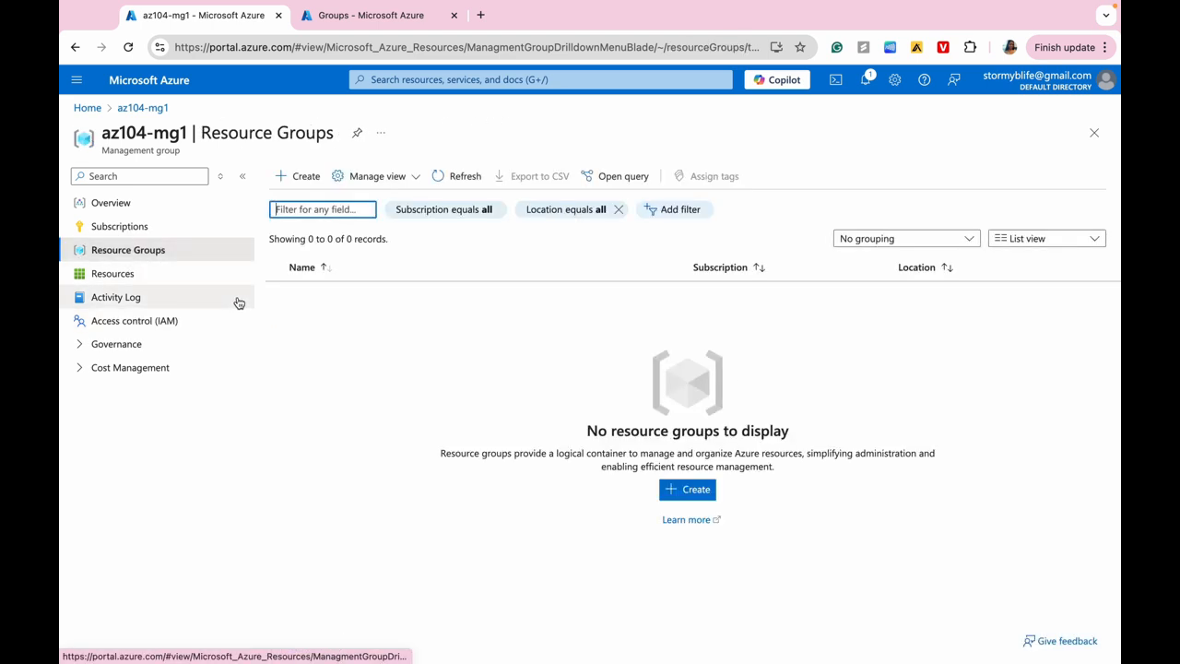
left_click(129, 48)
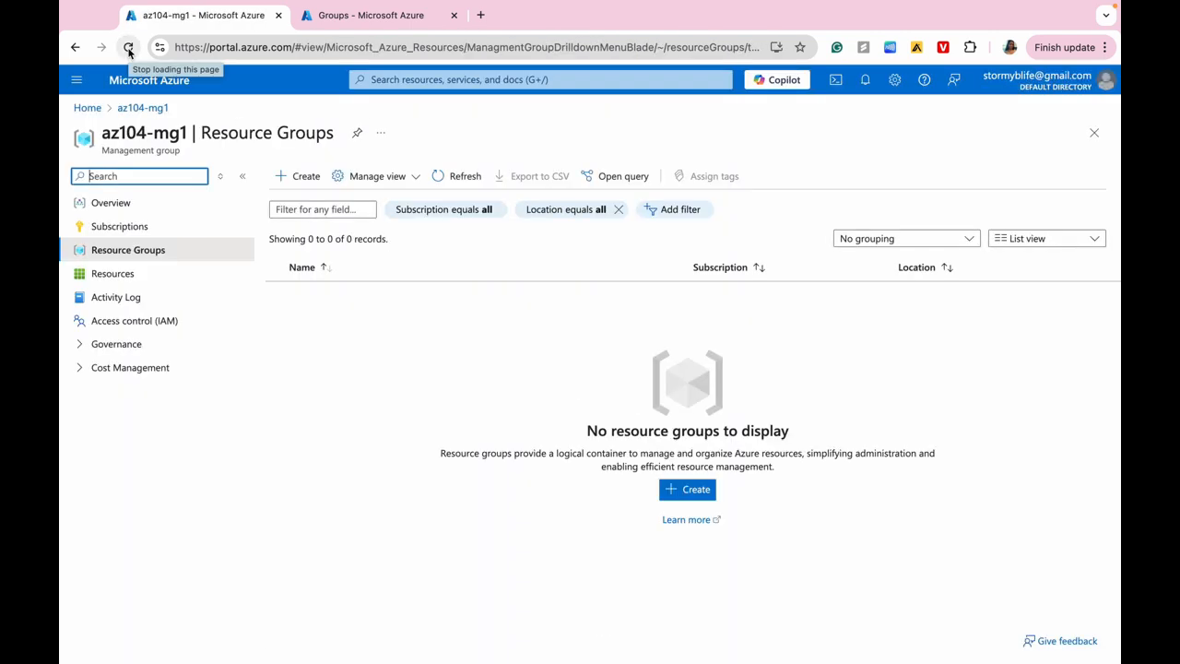
left_click(135, 325)
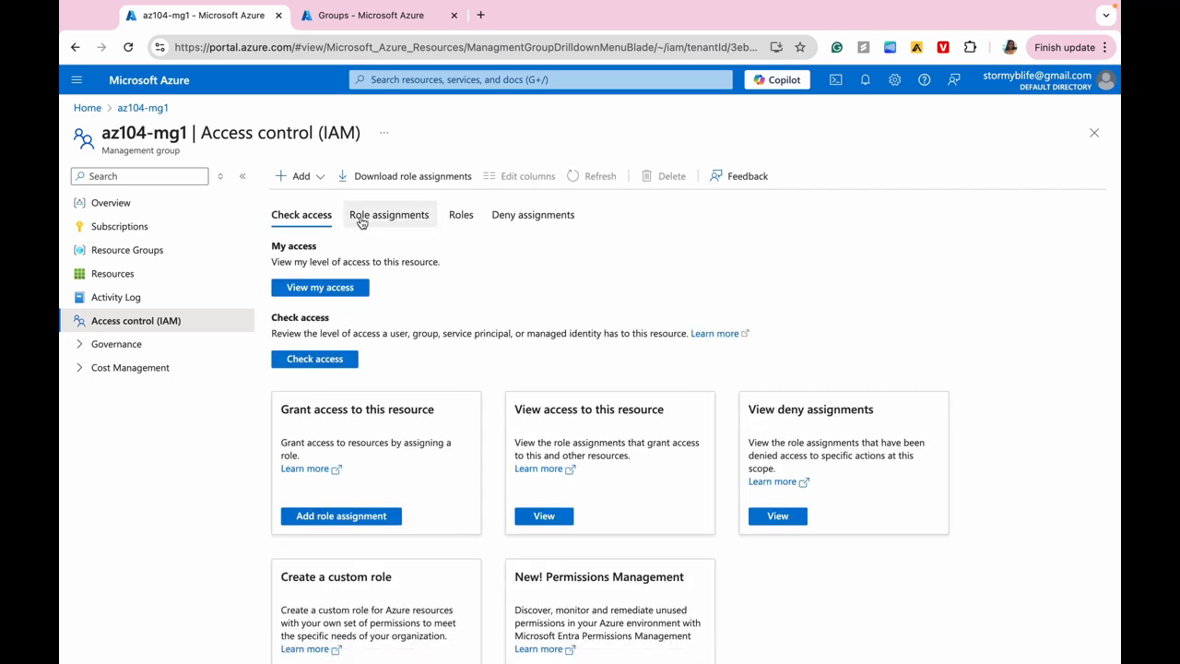
left_click(390, 216)
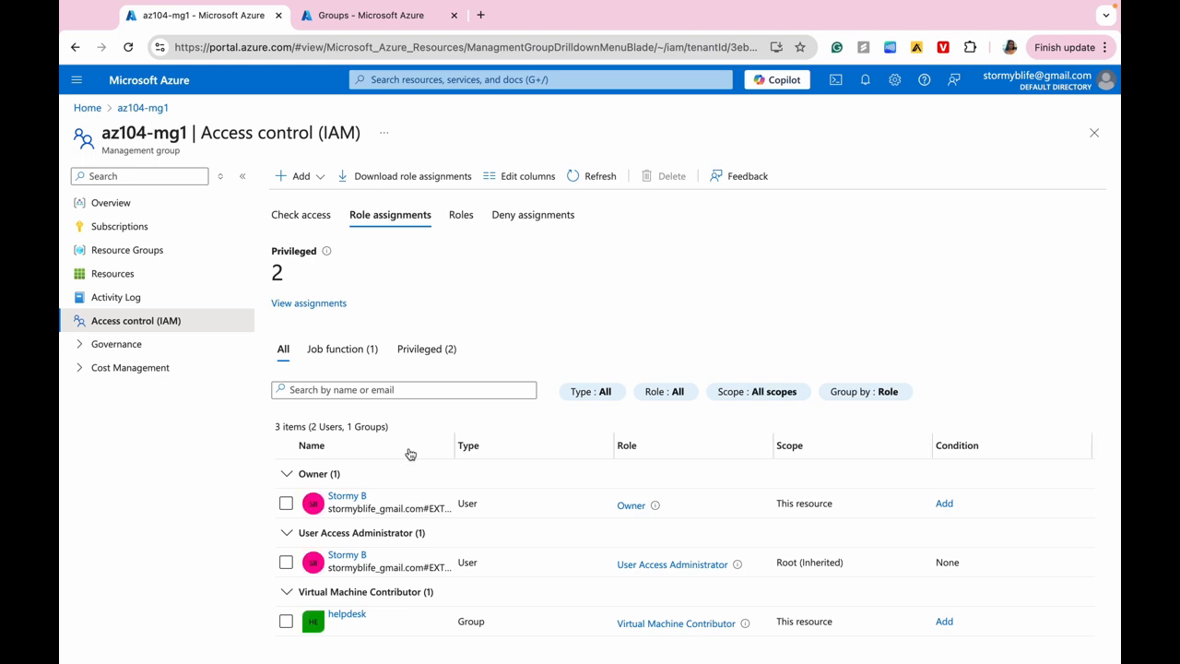
scroll(410, 451, "down", 1)
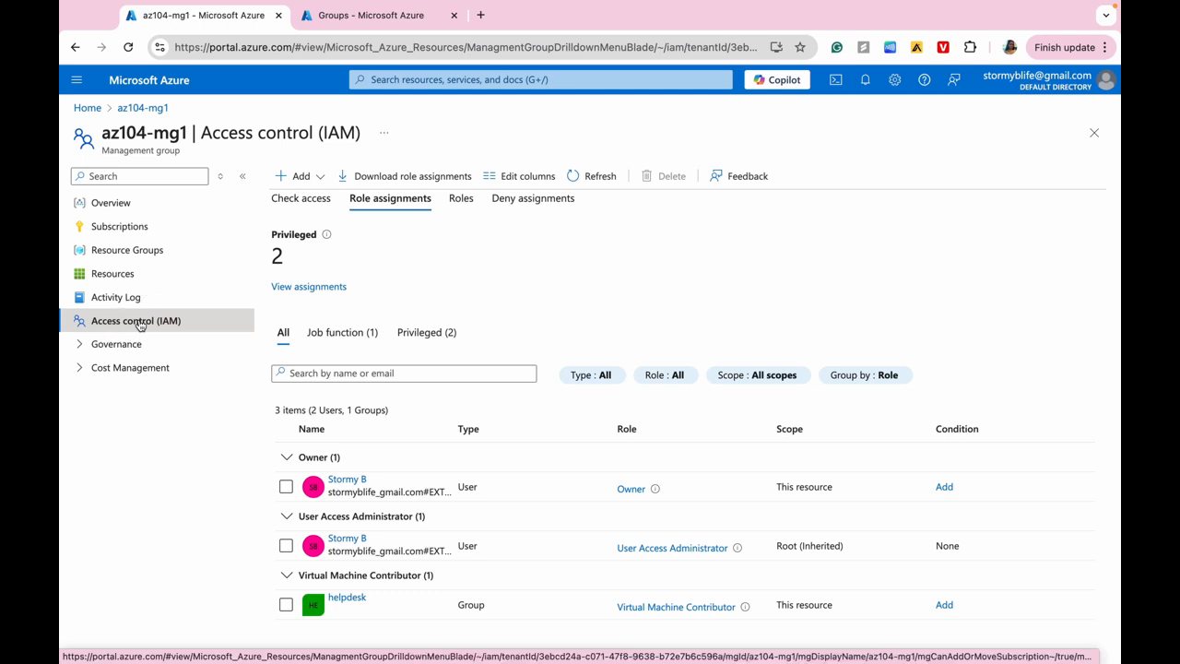
- Start a custom role for az104-mg1 named "Custom Support Request" with the description "A custom contributor role for support requests."
left_click(325, 178)
left_click(310, 227)
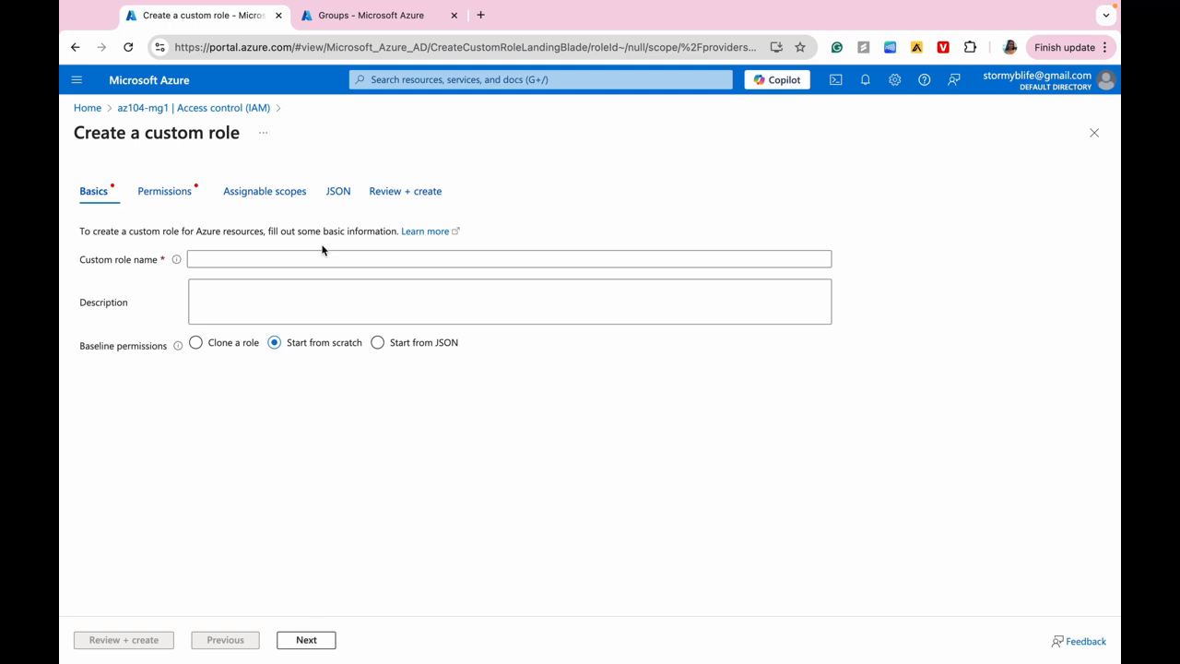
left_click(280, 259)
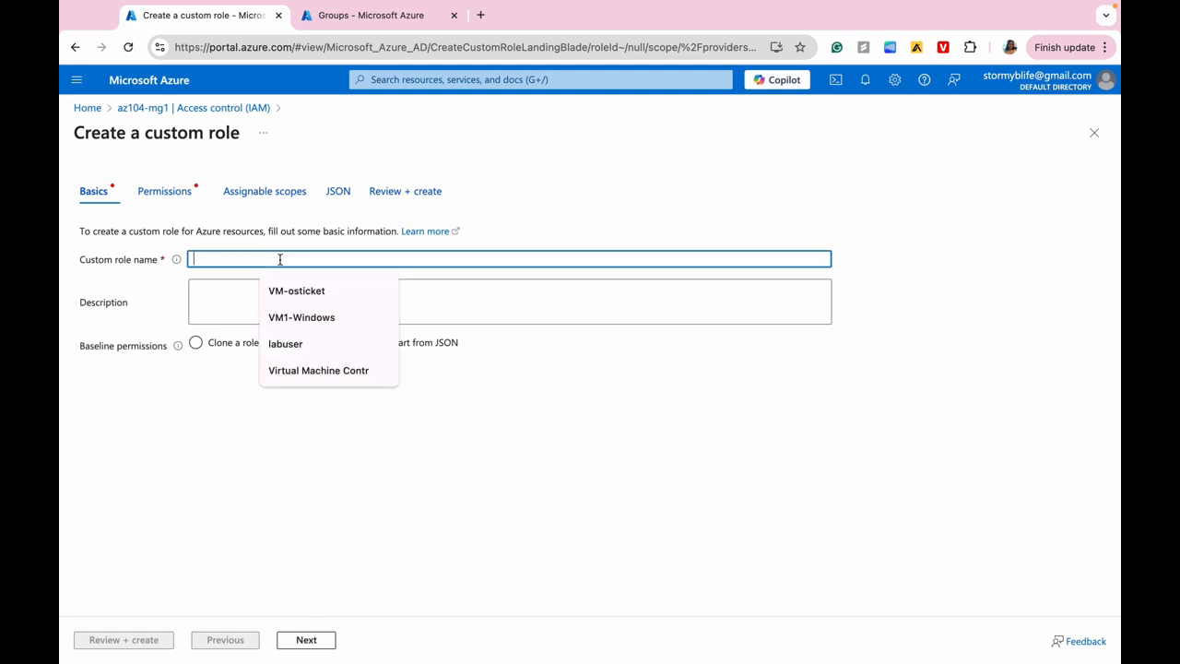
type("Custom Support Request")
left_click(242, 311)
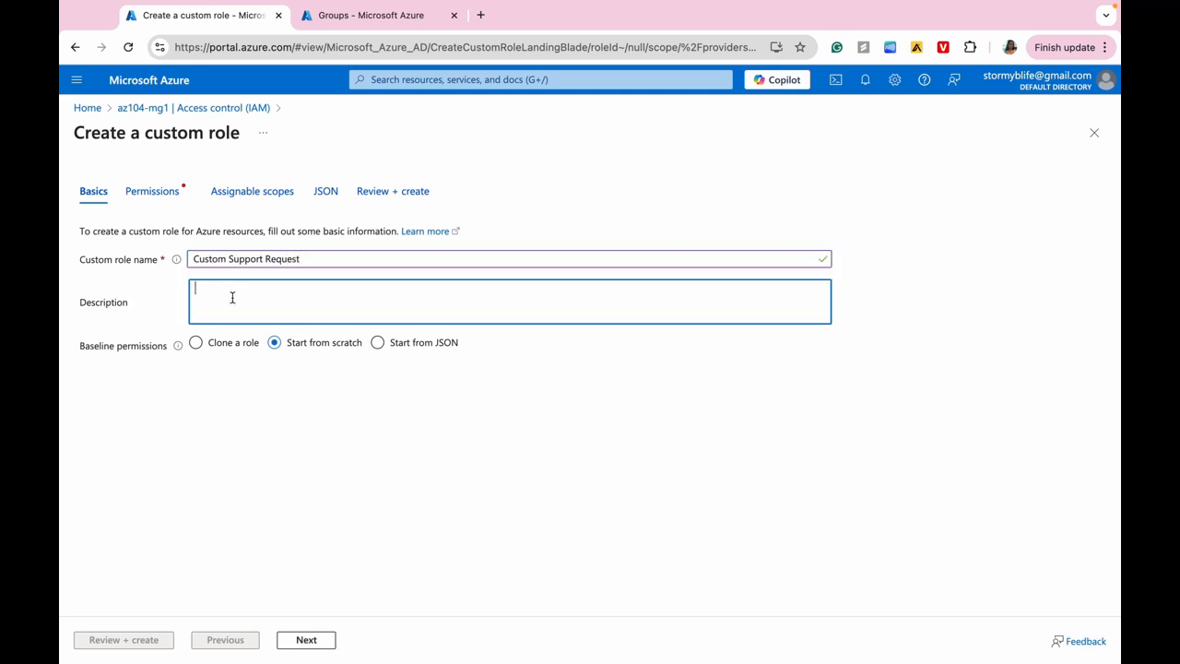
type("A custom contributor role for support requ")
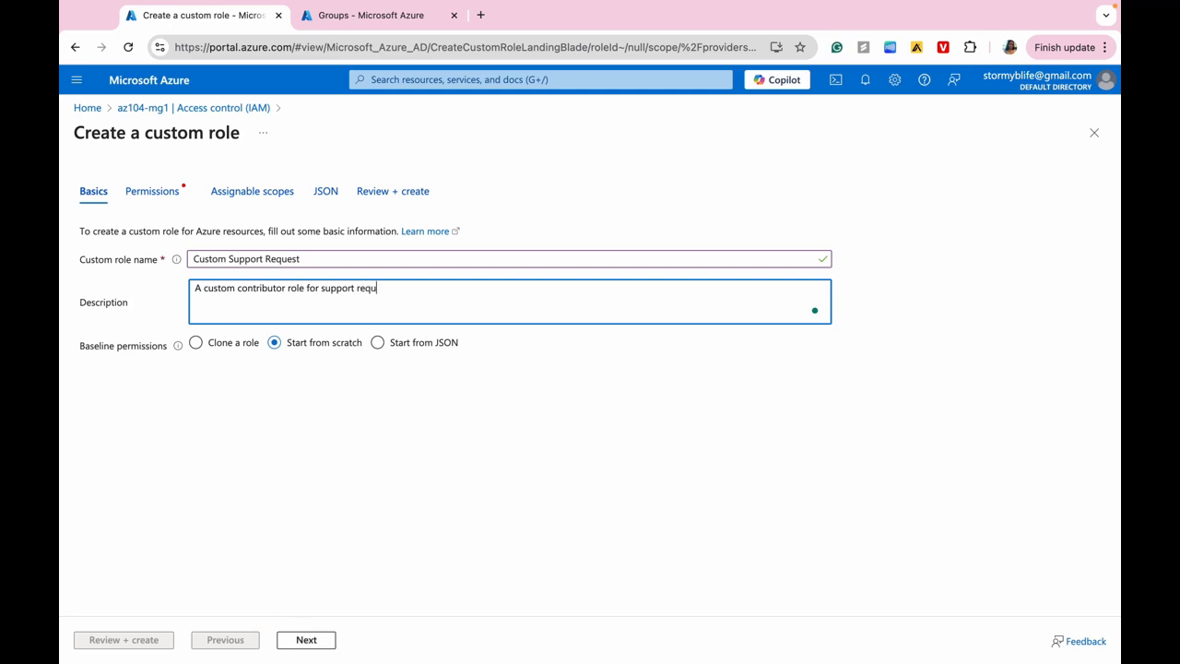
type("ests.")
- Base the custom role on a clone of the Support Request Contributor role and continue to its permissions
left_click(195, 343)
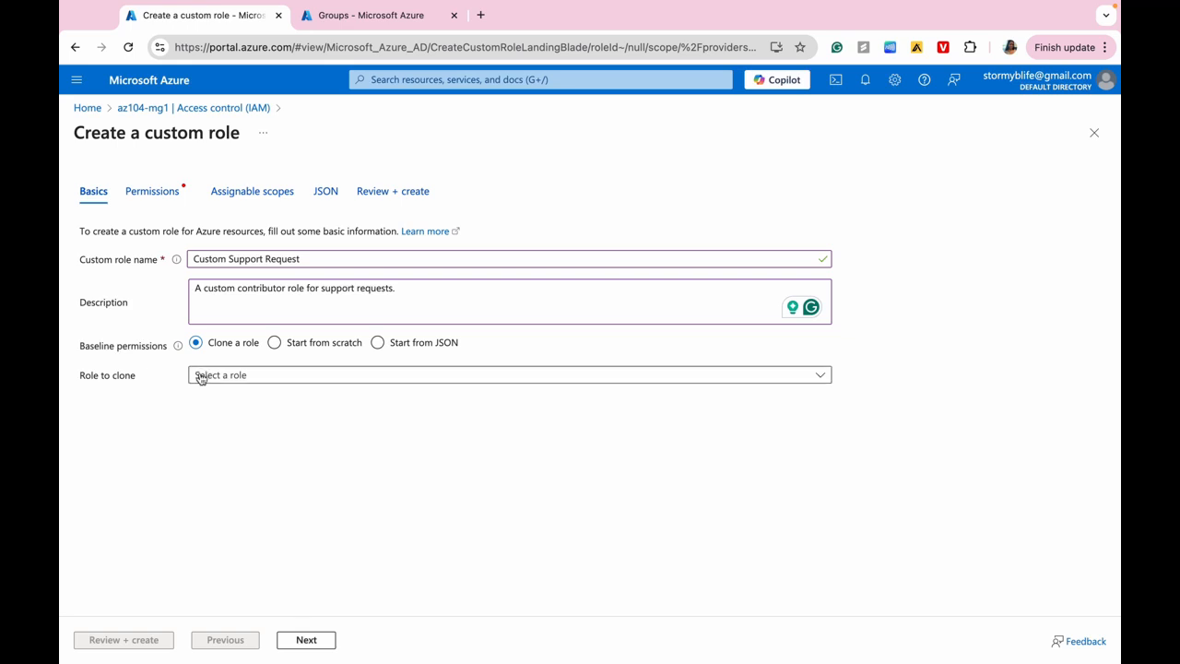
left_click(200, 376)
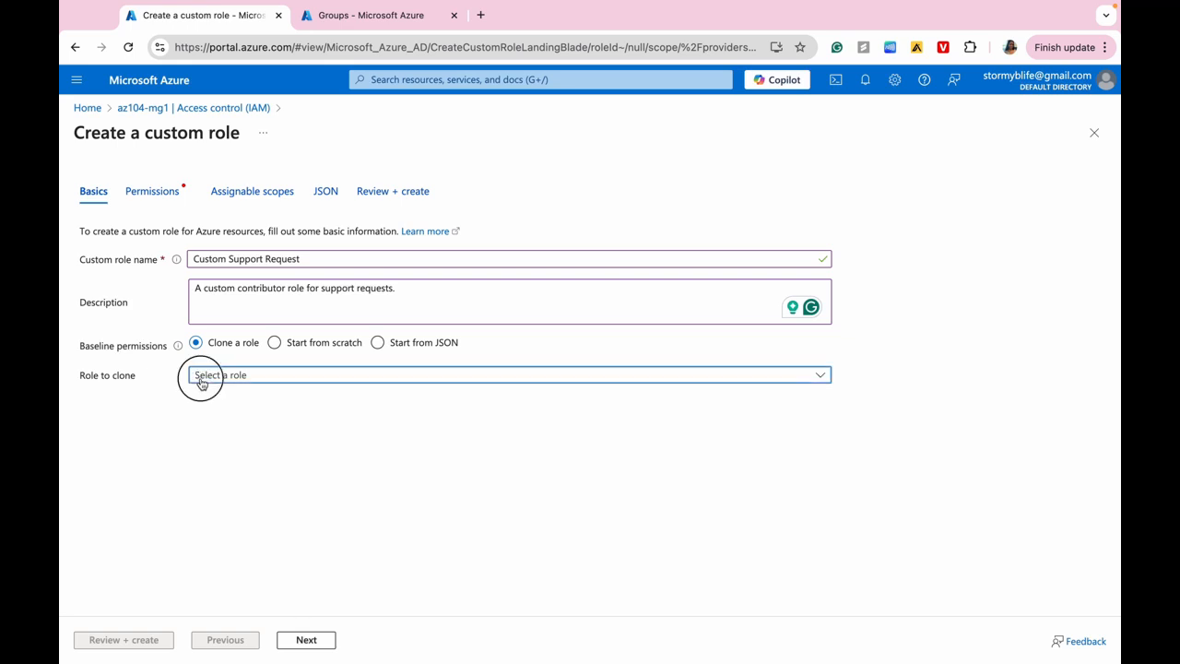
scroll(210, 498, "down", 10)
type("Support")
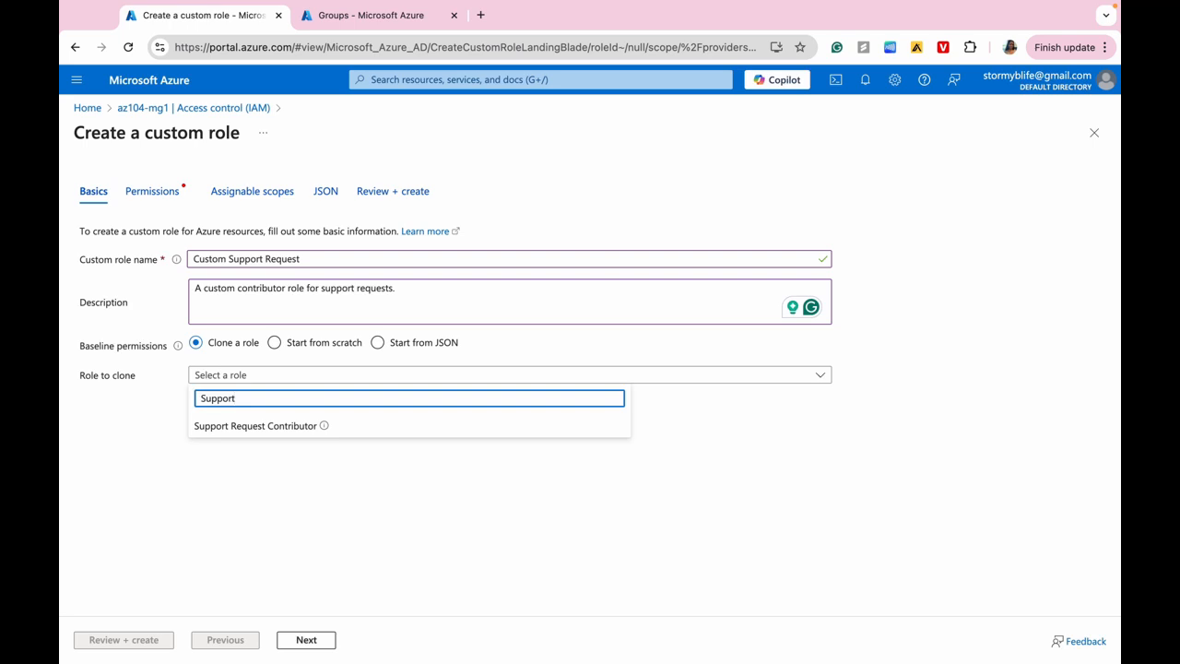
left_click(200, 427)
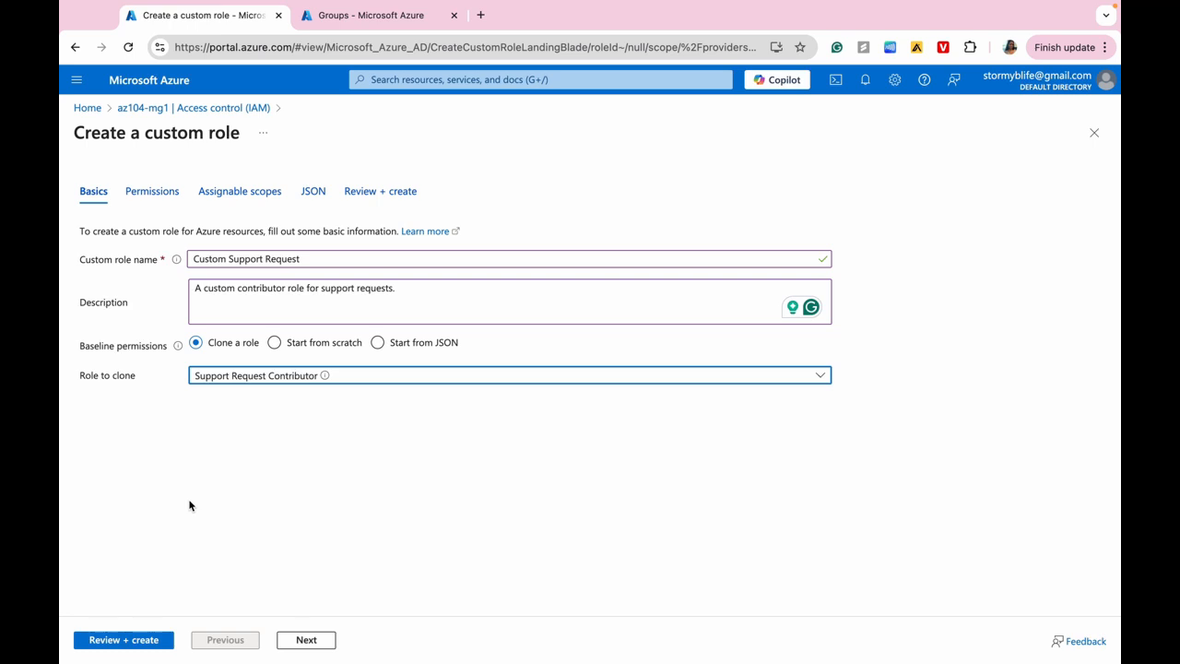
left_click(306, 639)
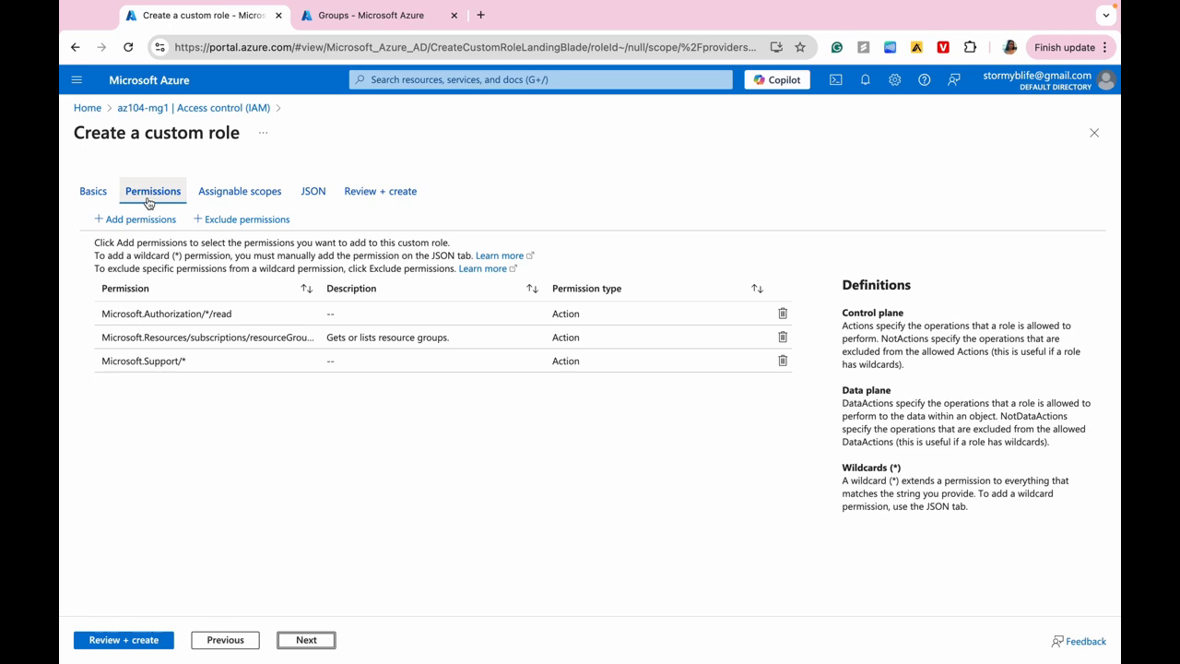
- Find ".support" among the excludable permissions and exclude Microsoft.Support's "Other : Registers Support Resource Provider" as a Not Action
left_click(250, 221)
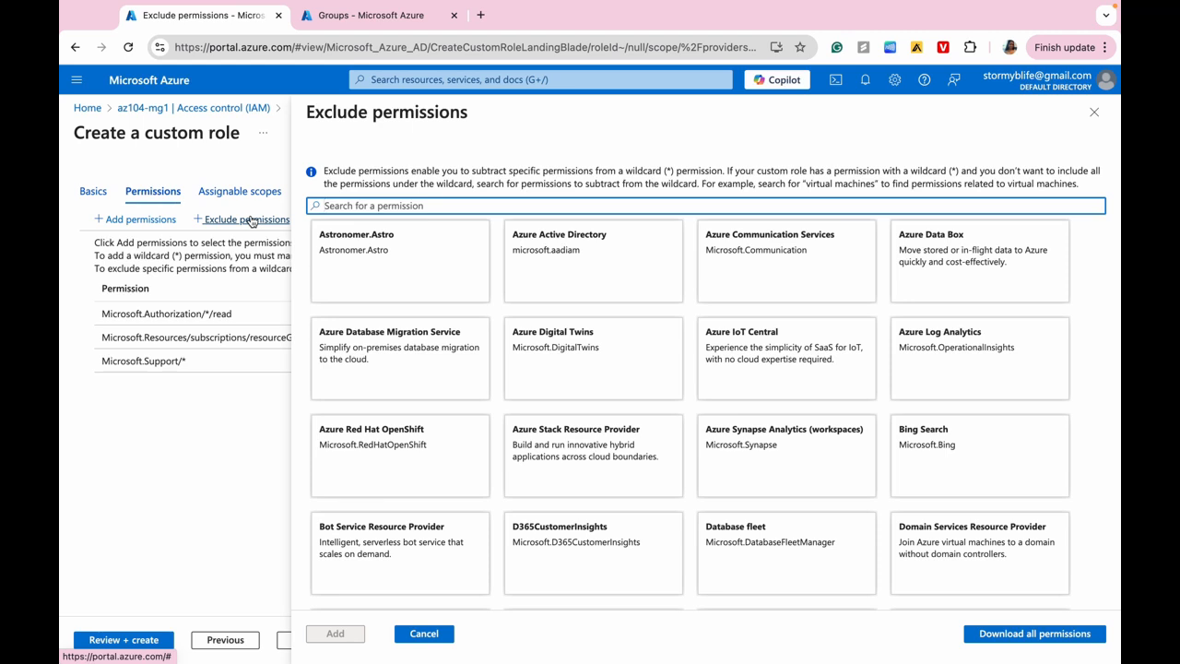
type("s")
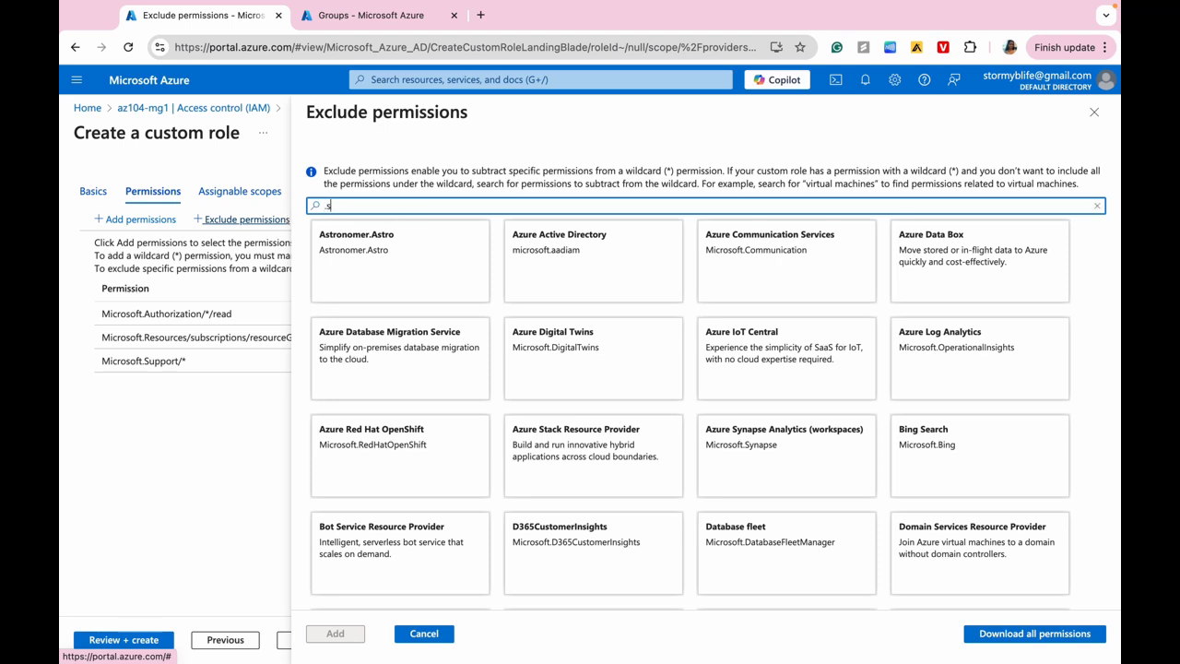
type("uppo")
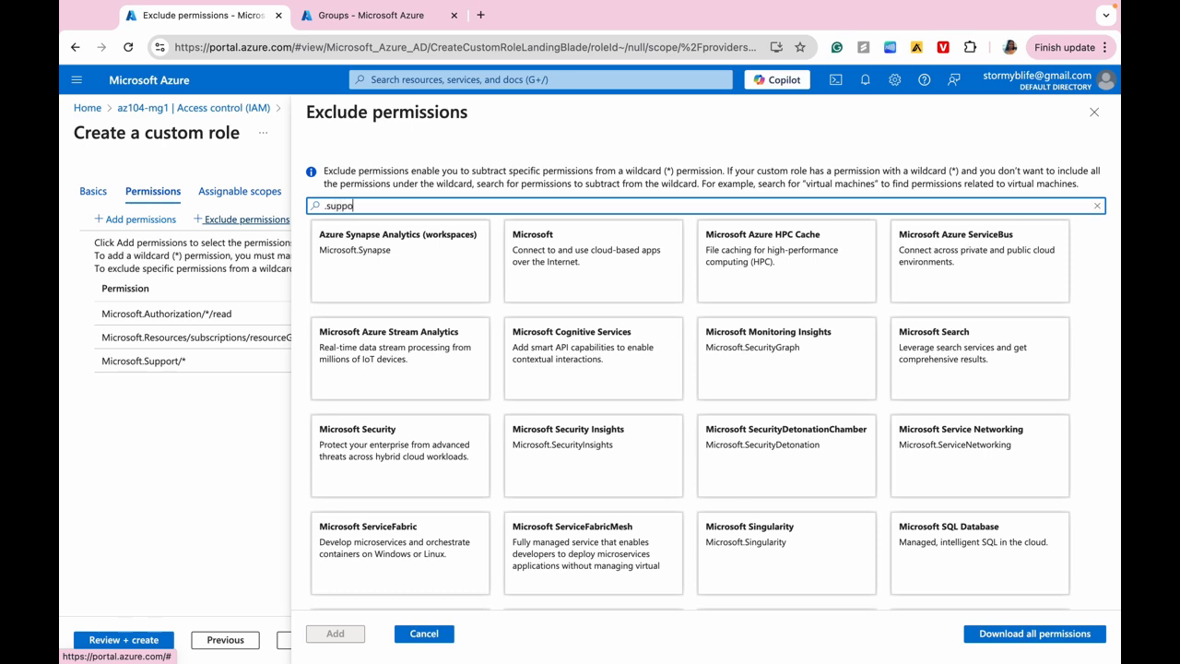
type("rt")
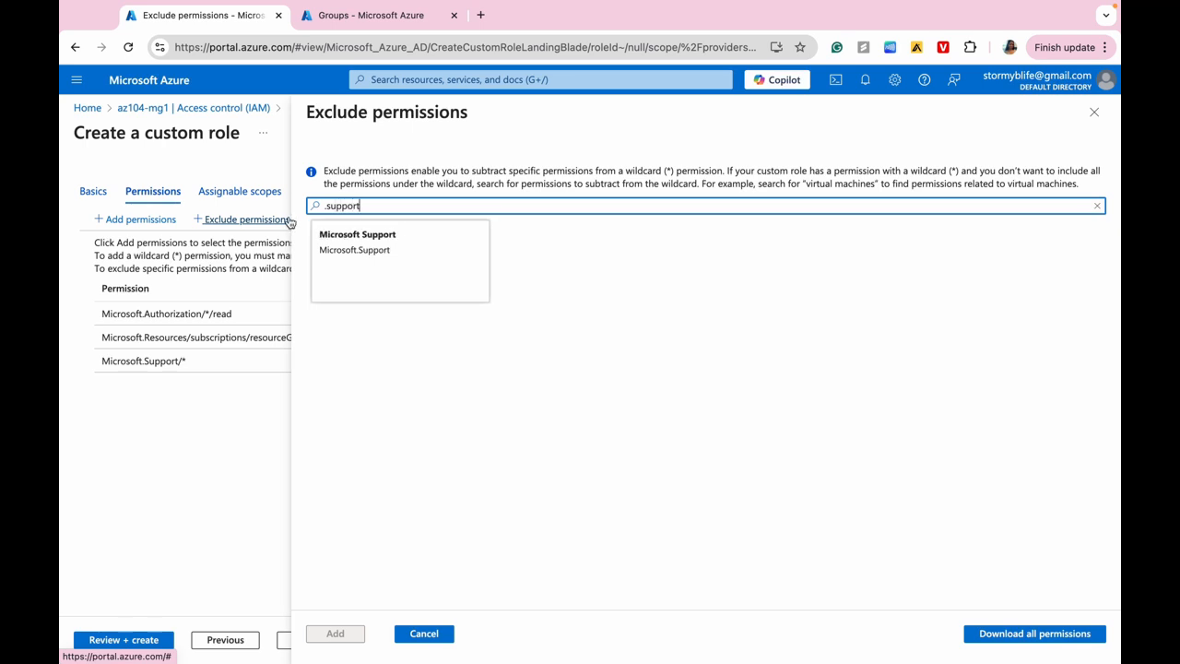
left_click(346, 243)
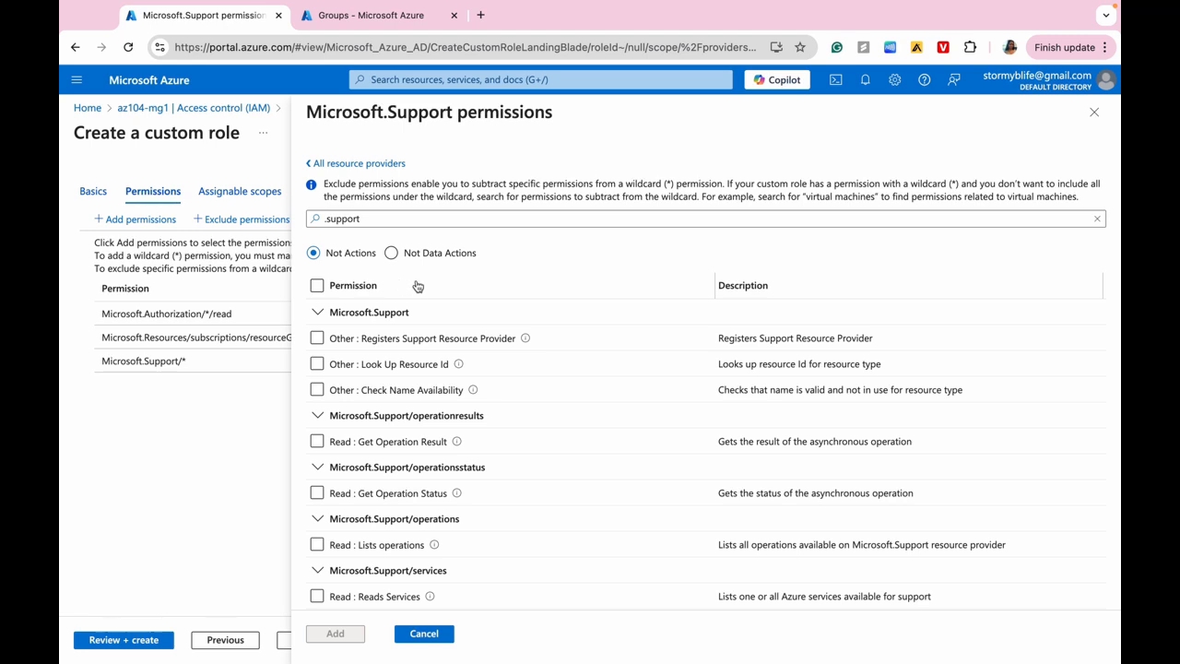
left_click(320, 342)
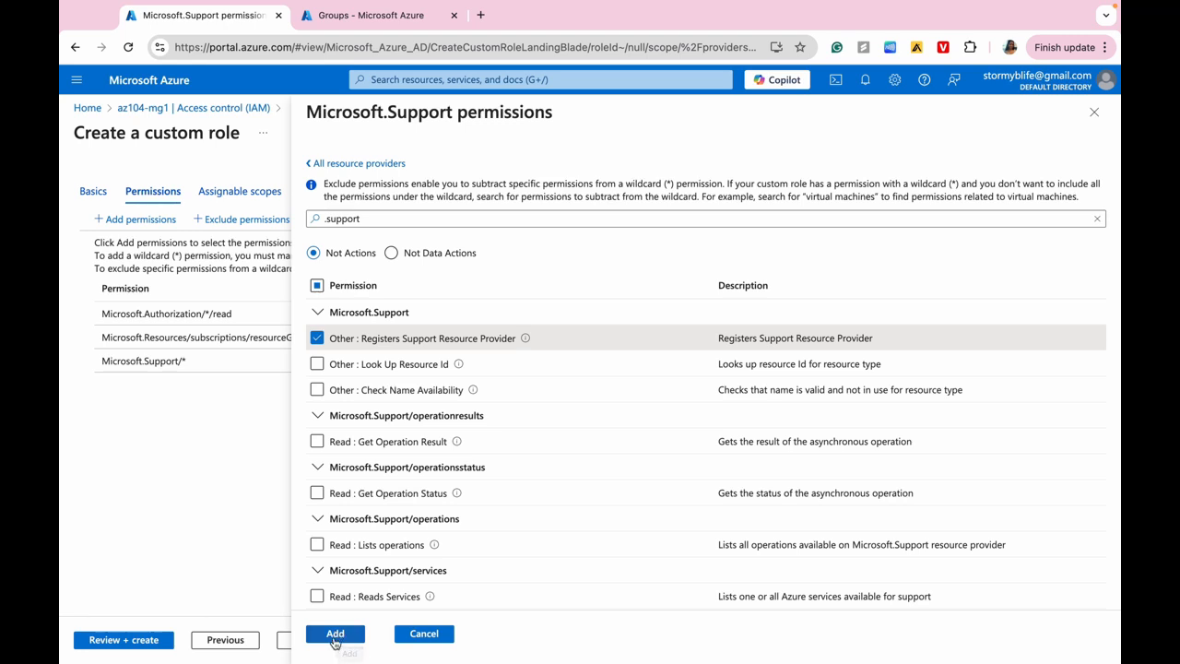
left_click(334, 636)
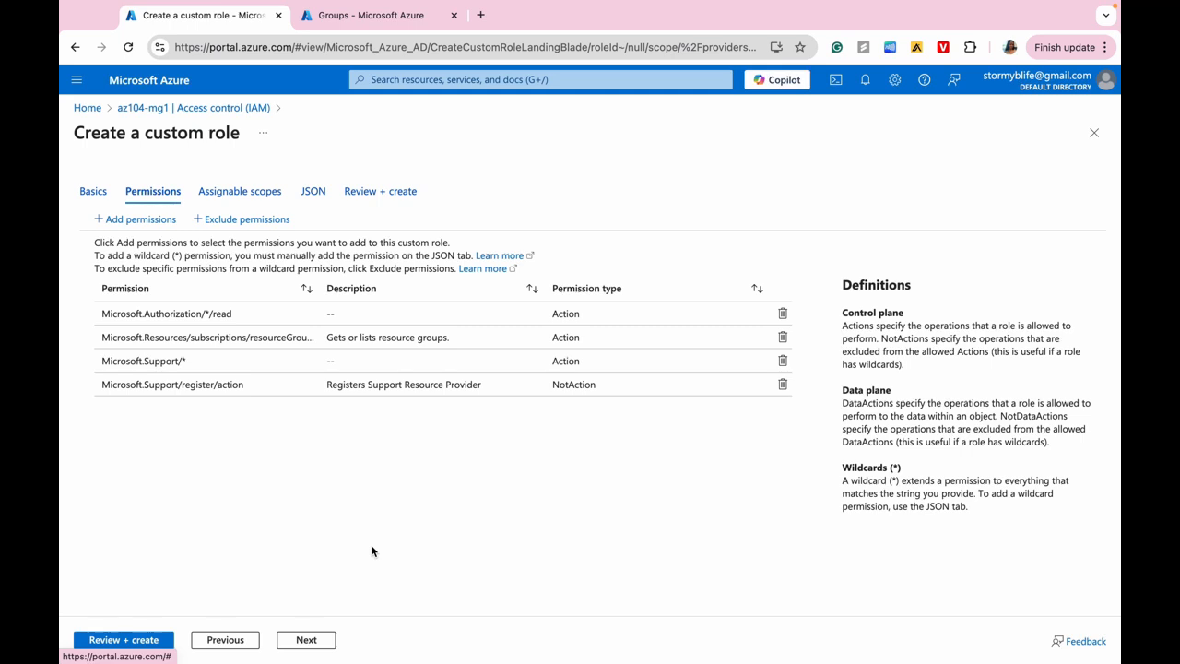
- Check the custom role's assignable scopes and its JSON definition
left_click(265, 195)
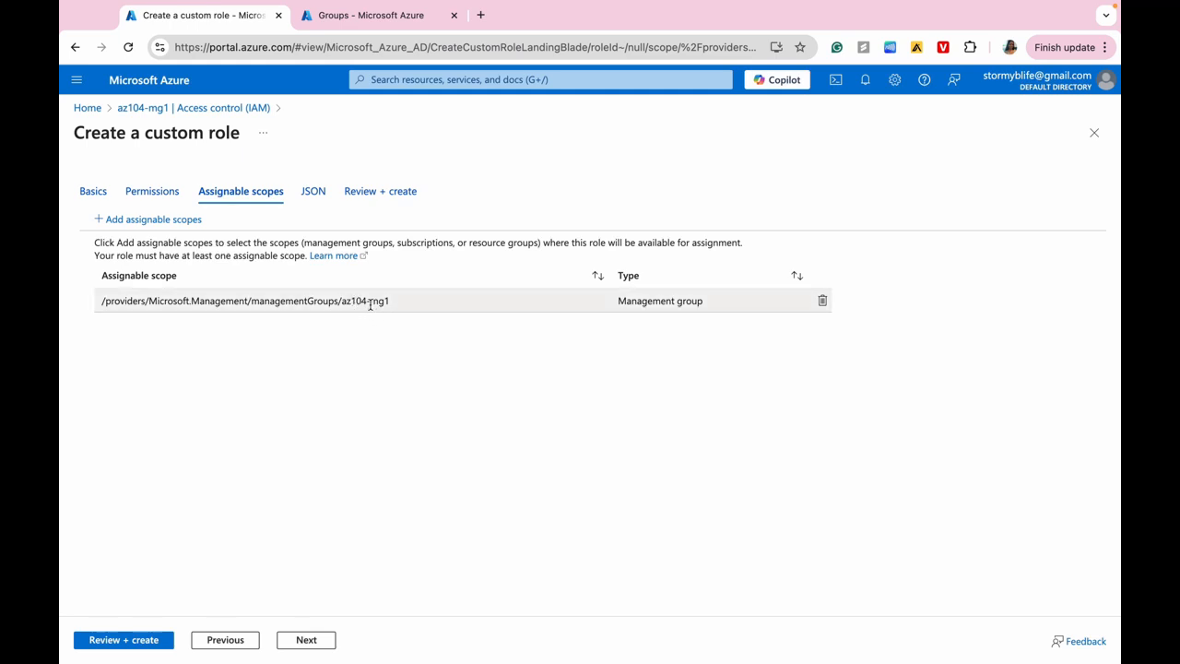
left_click(309, 645)
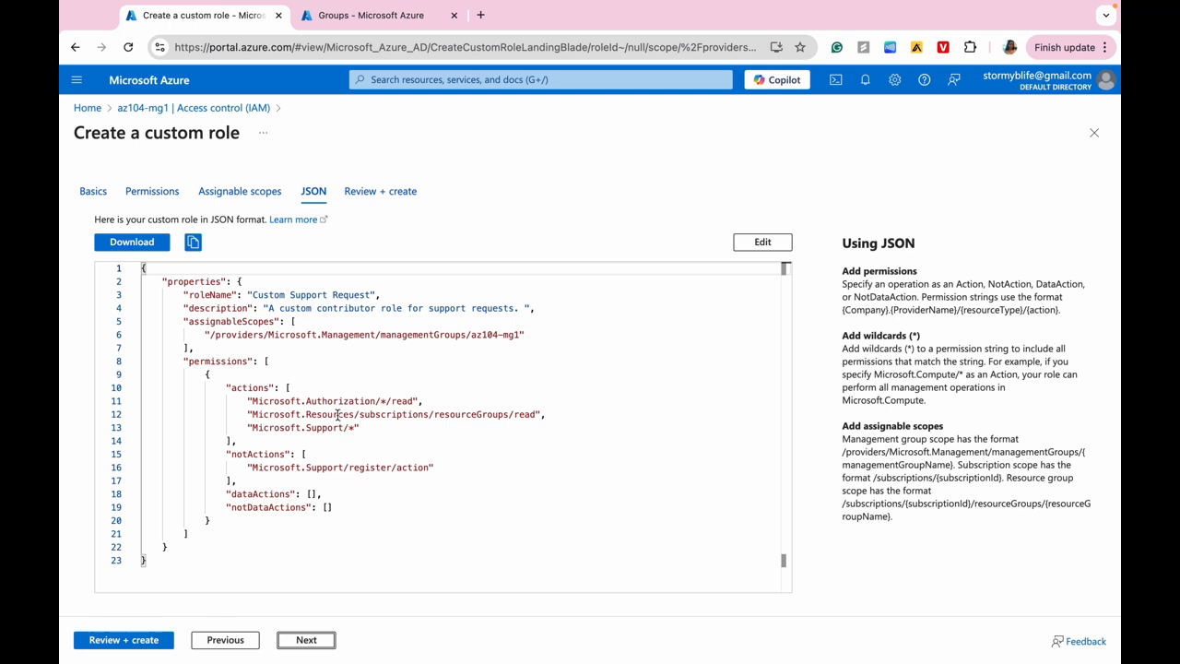
left_click(259, 192)
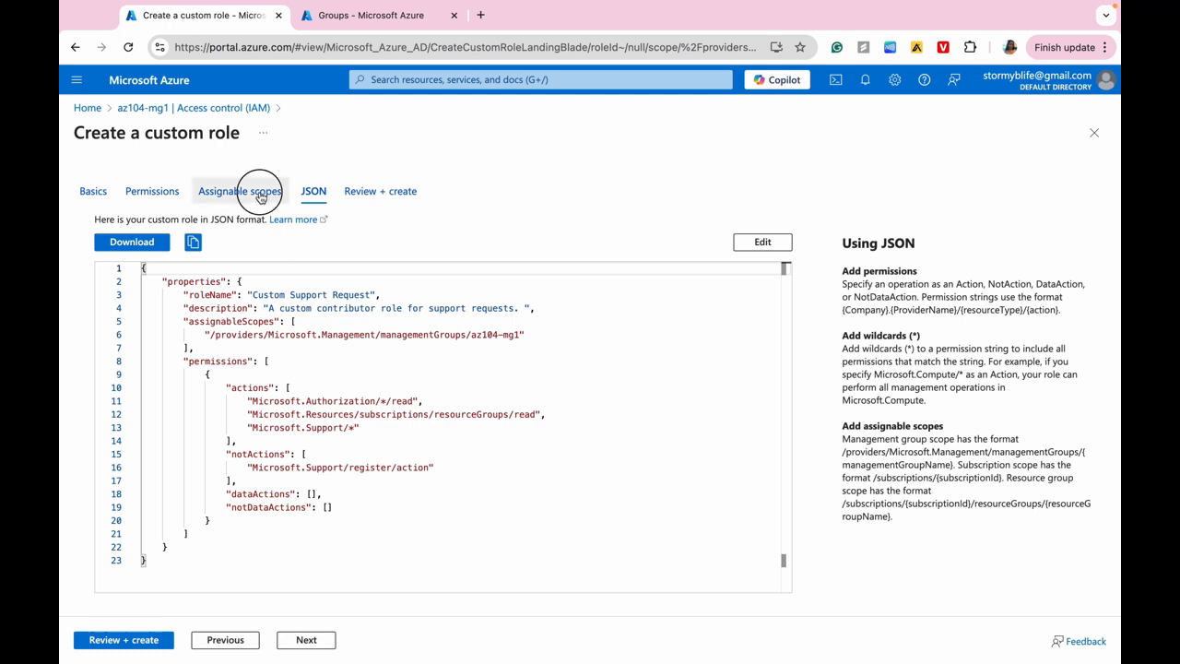
left_click(310, 193)
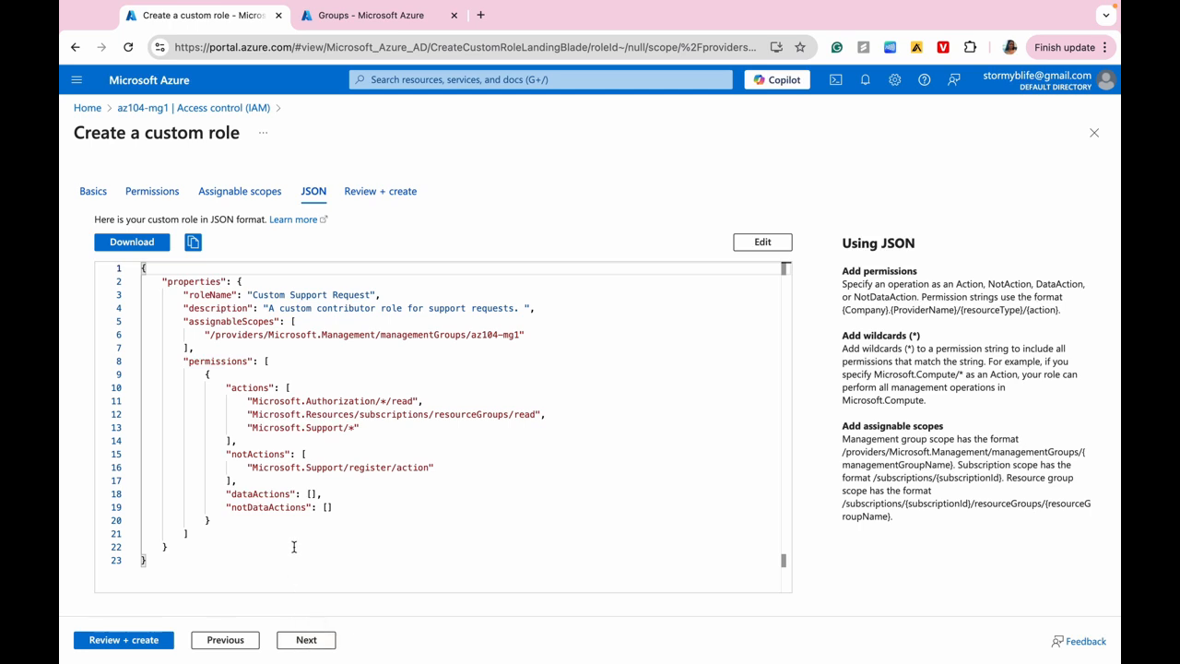
- Review and create the Custom Support Request role, then acknowledge its creation
left_click(118, 646)
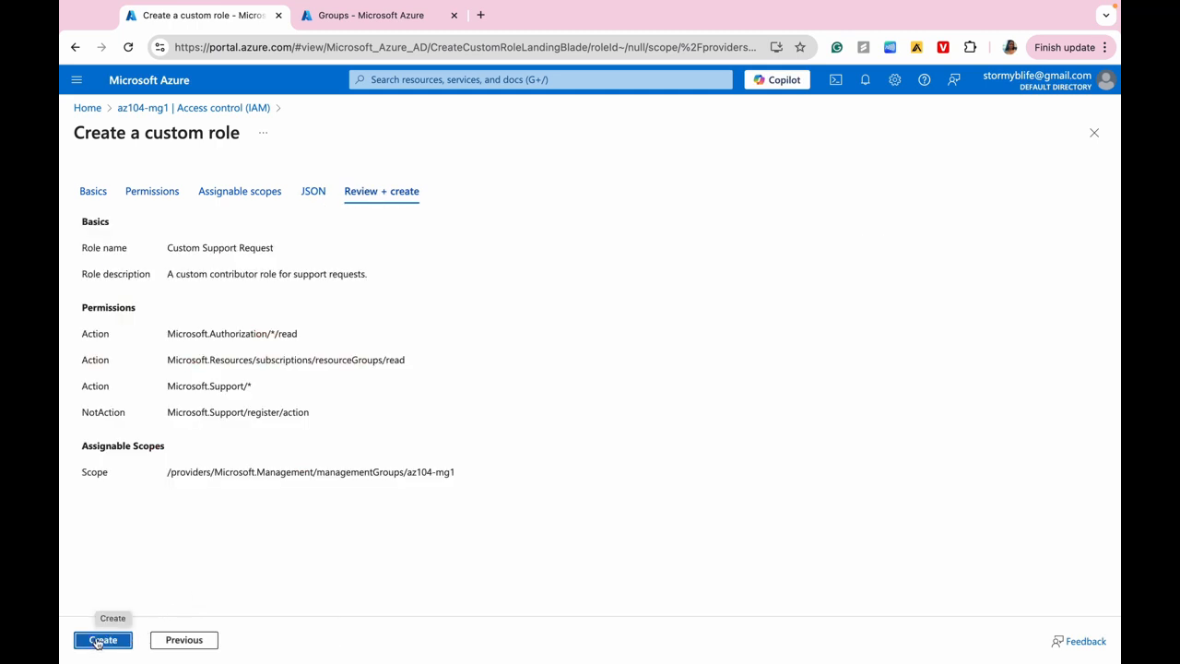
left_click(98, 641)
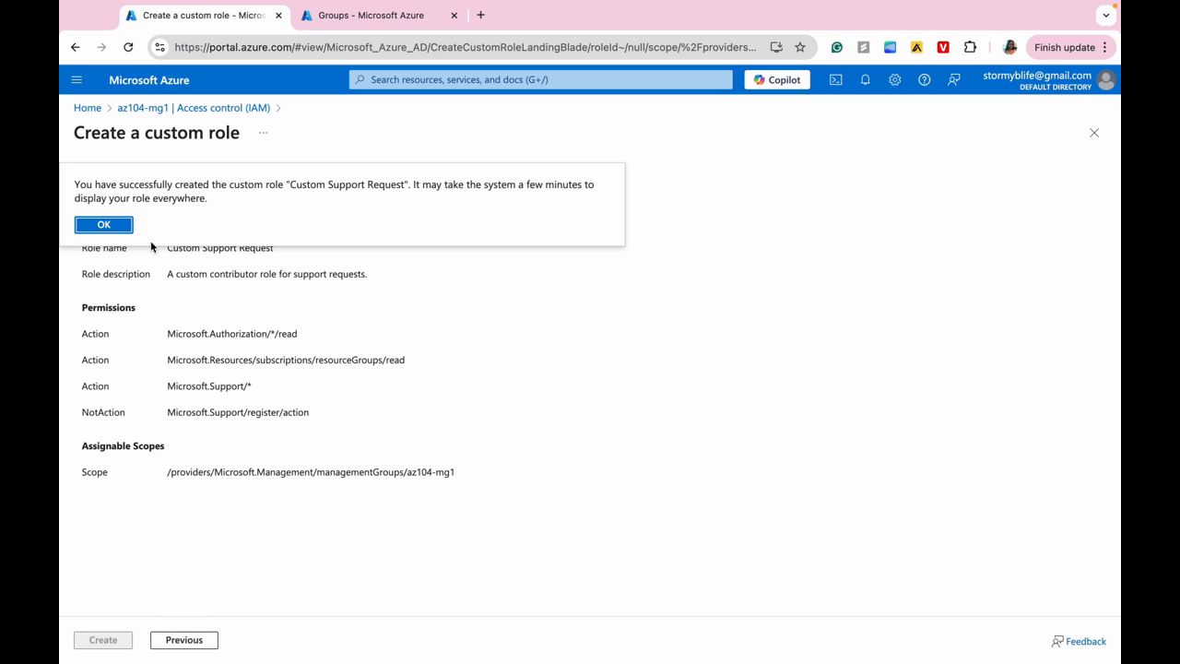
left_click(106, 227)
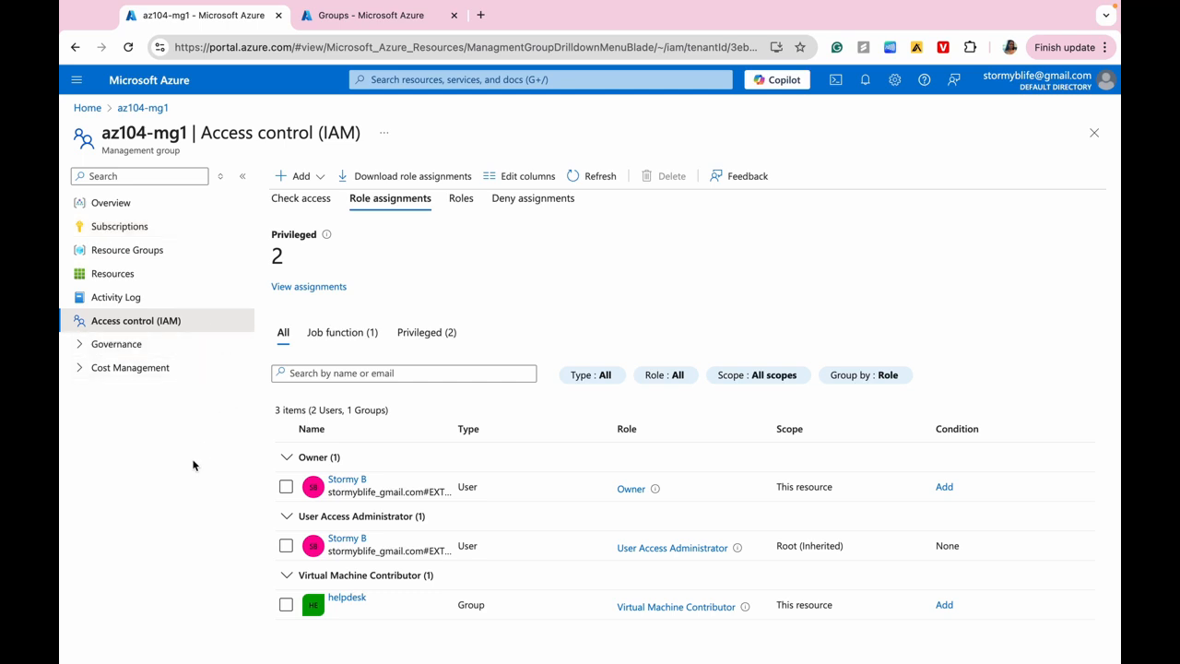
- Reload the access control page of az104-mg1 and look through its role assignments again
left_click(189, 79)
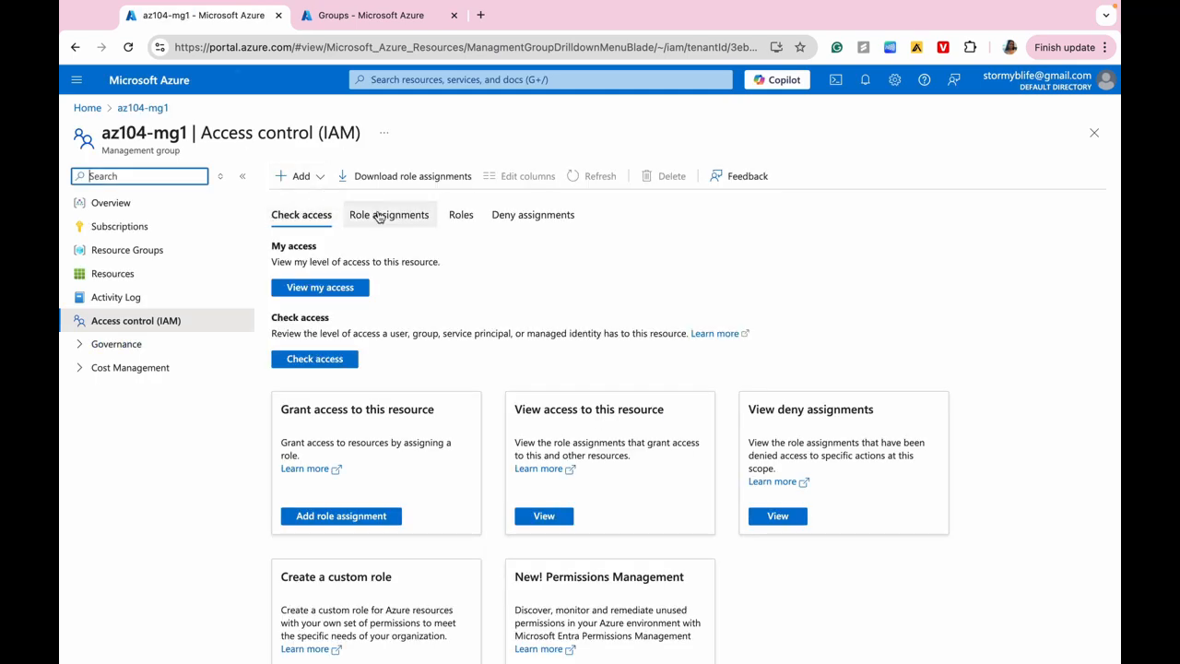
left_click(120, 319)
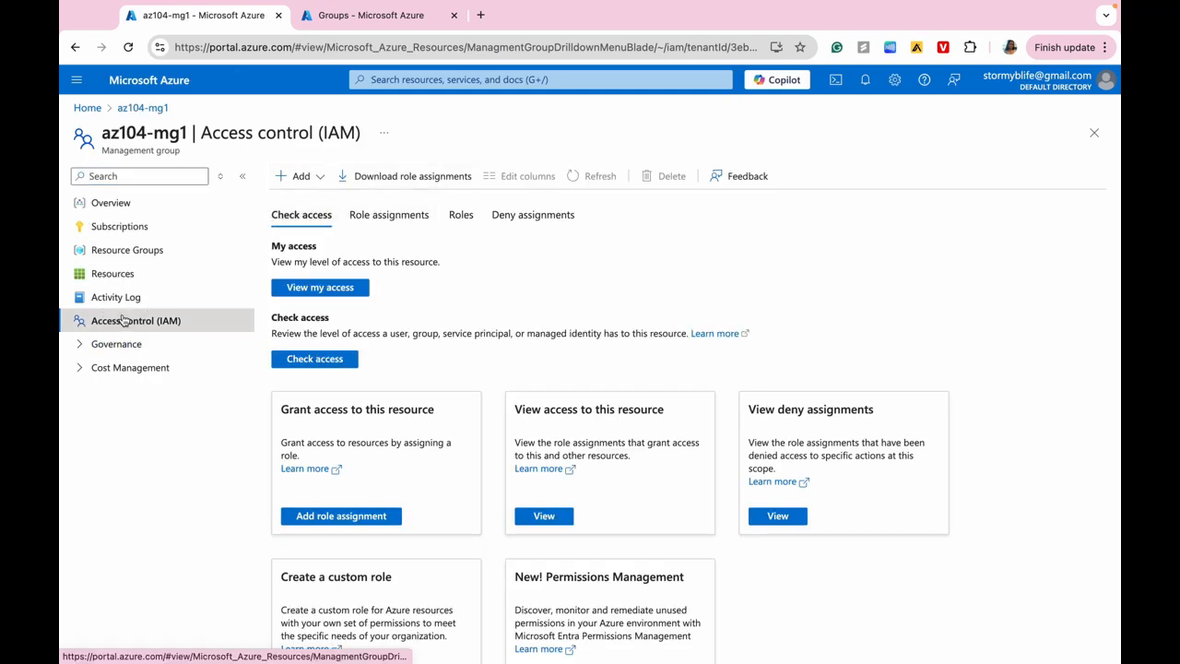
left_click(387, 214)
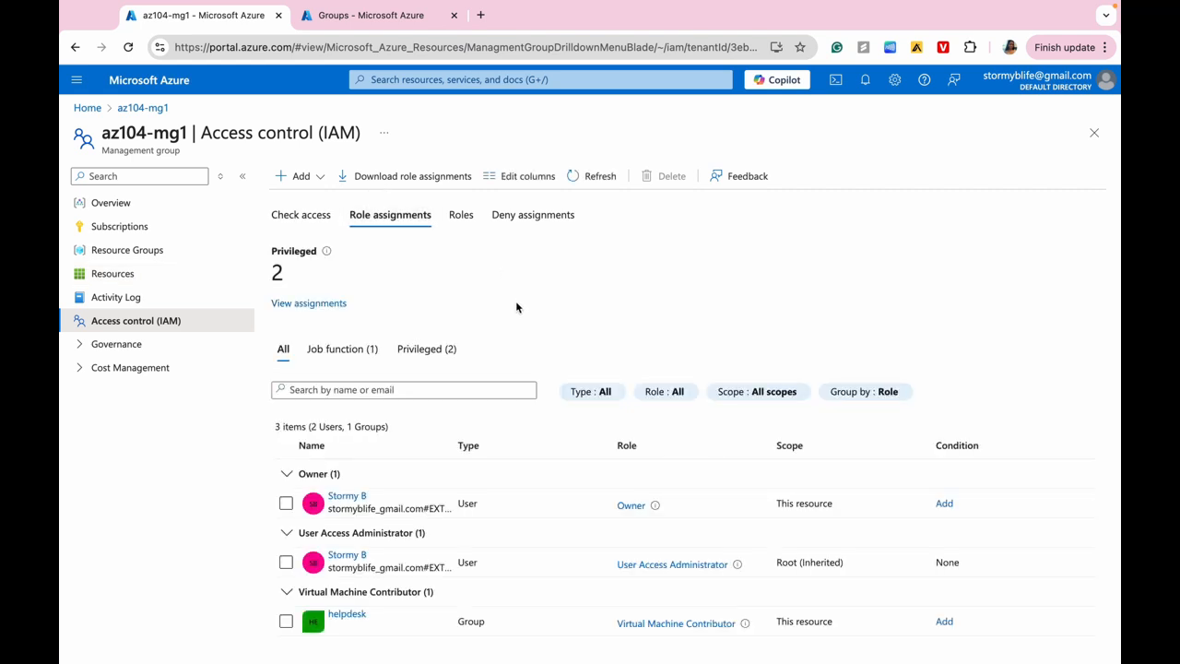
scroll(516, 307, "down", 1)
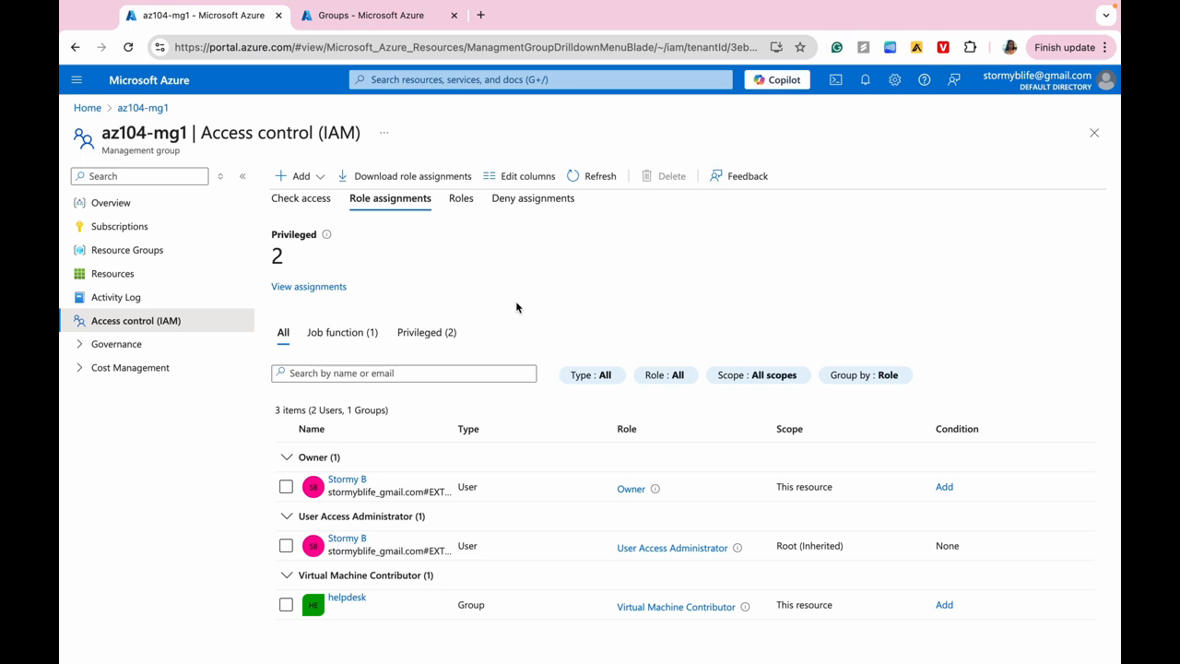
scroll(516, 302, "up", 1)
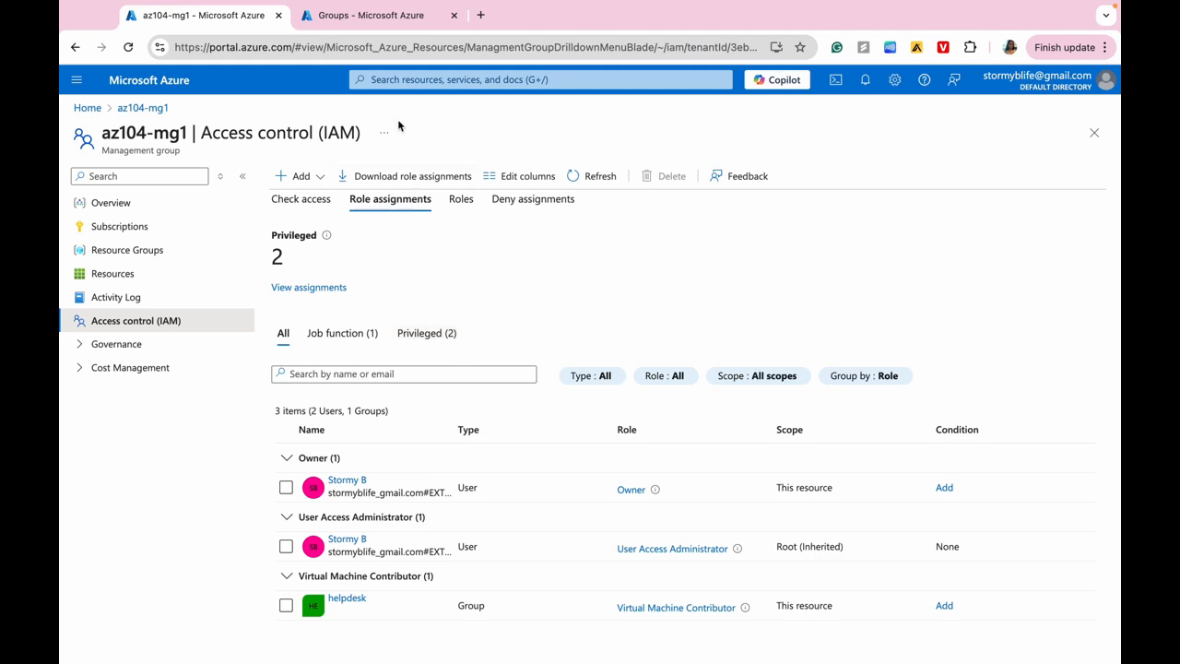
- Search the portal for "az104-mg1" and dismiss the search results
left_click(394, 78)
type("az")
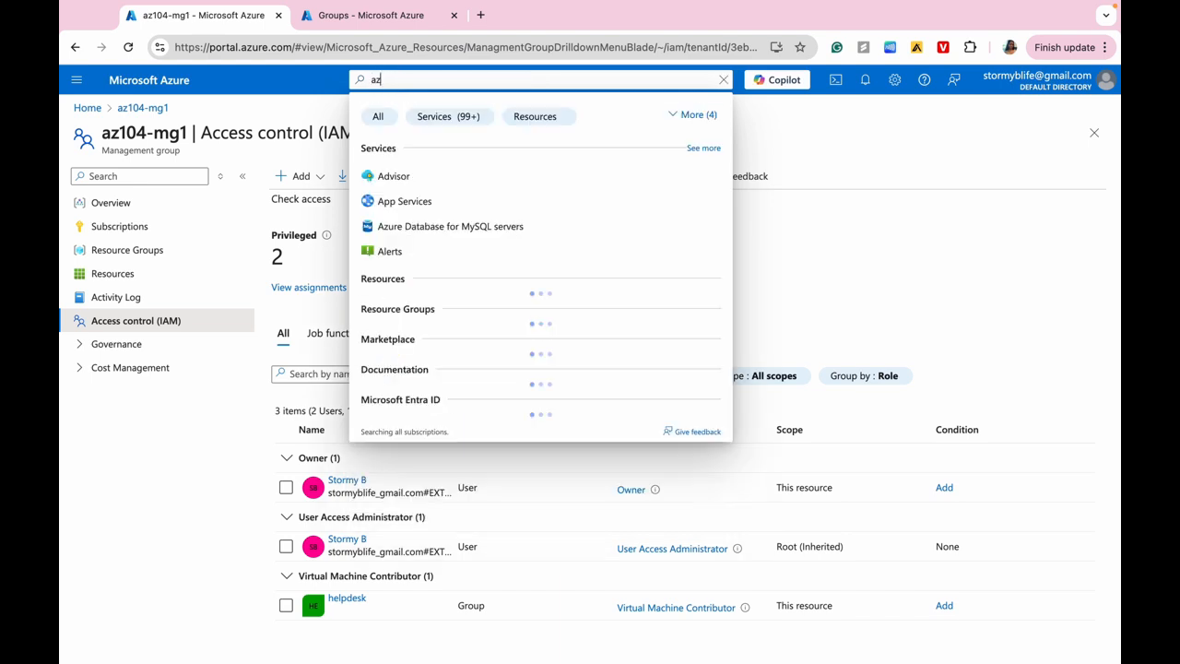
type("104")
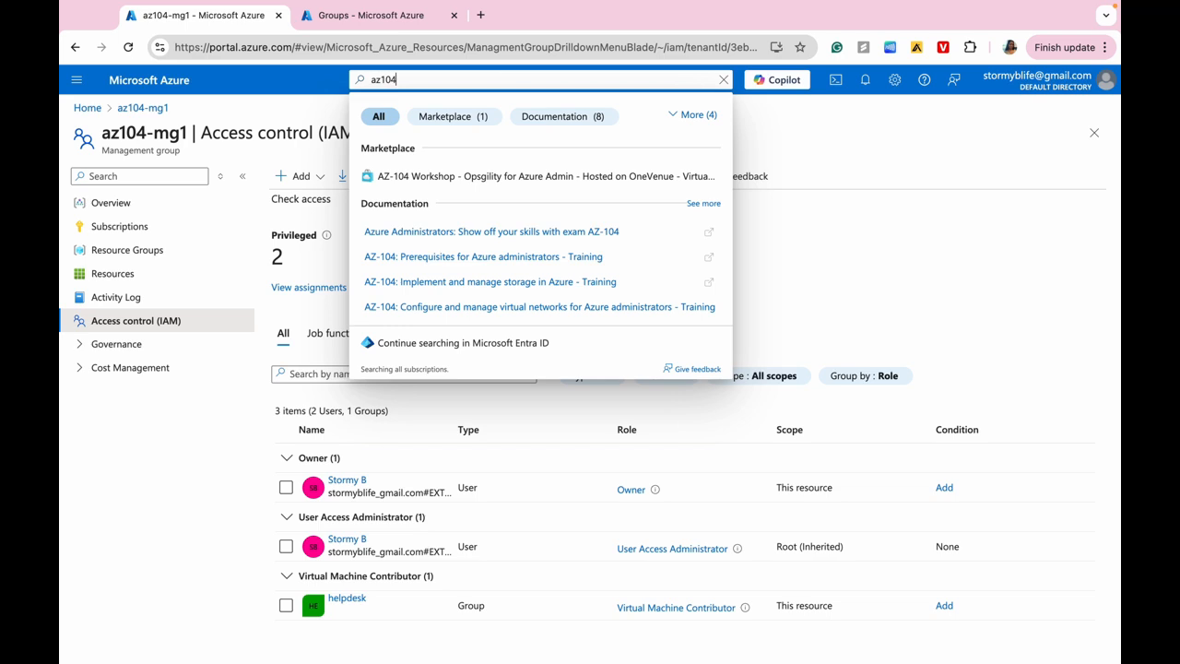
type("-mg")
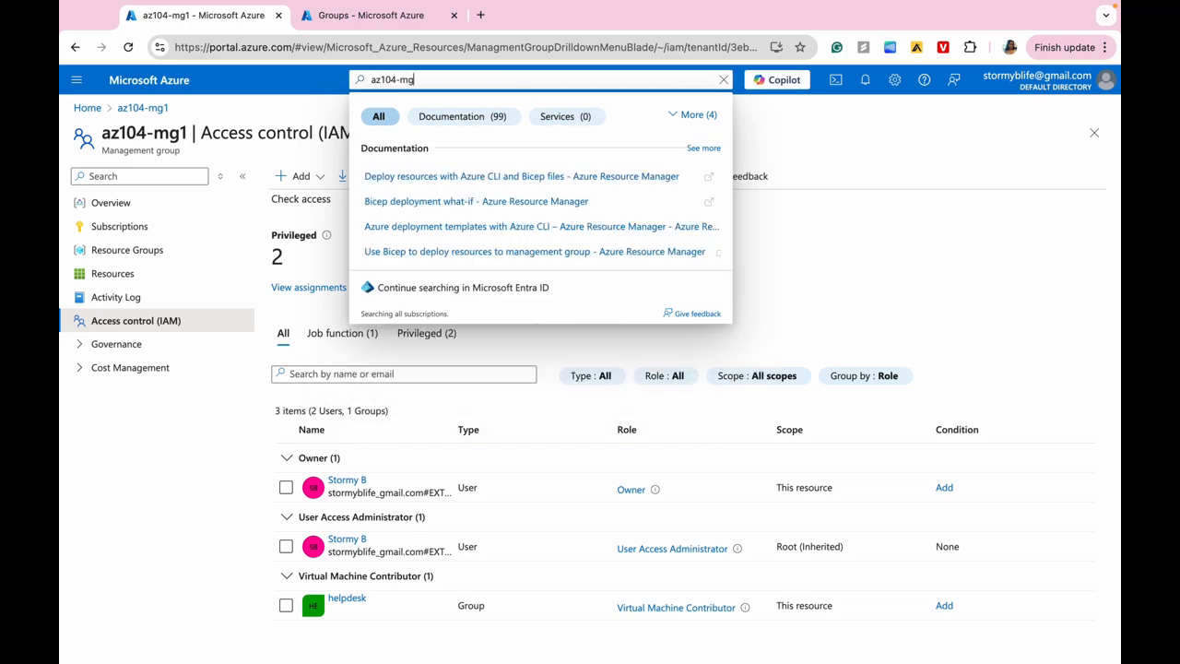
type("1")
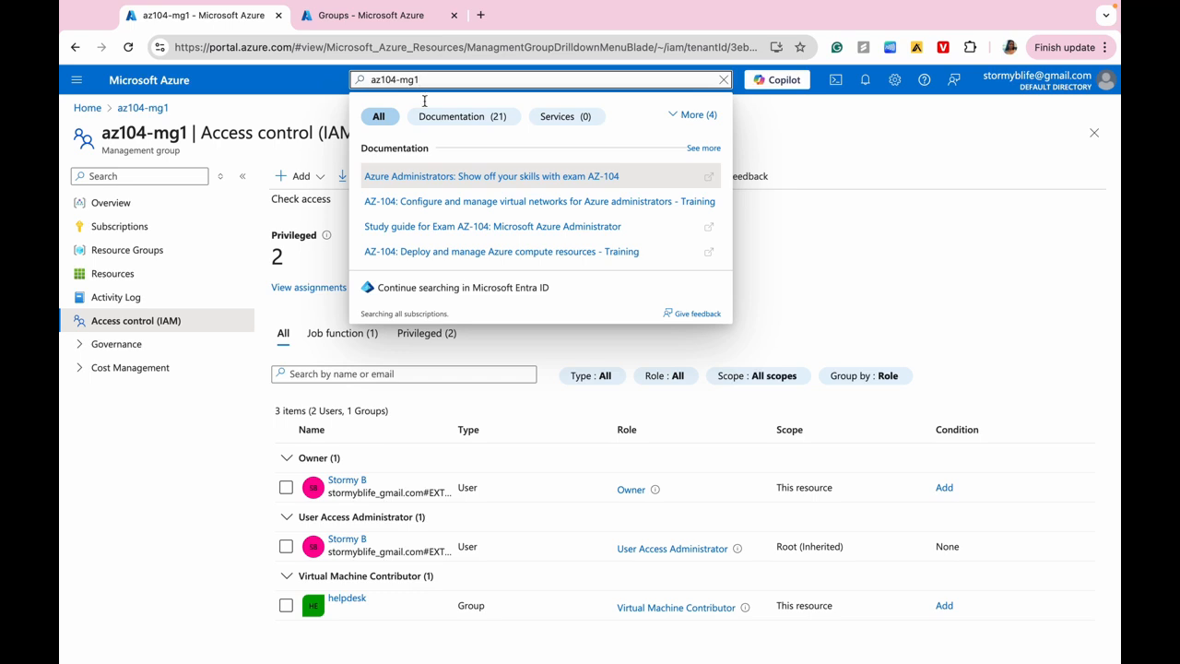
left_click(841, 264)
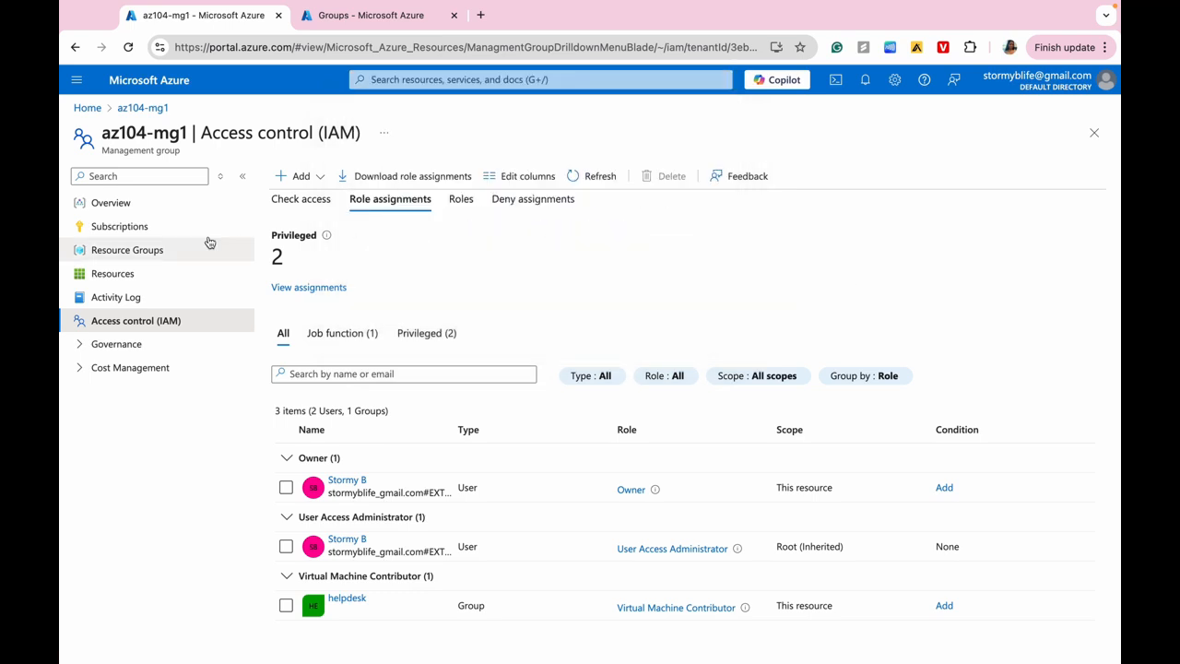
- Check the resource groups and overview of az104-mg1, and the full list of recent resources from the portal home
left_click(141, 251)
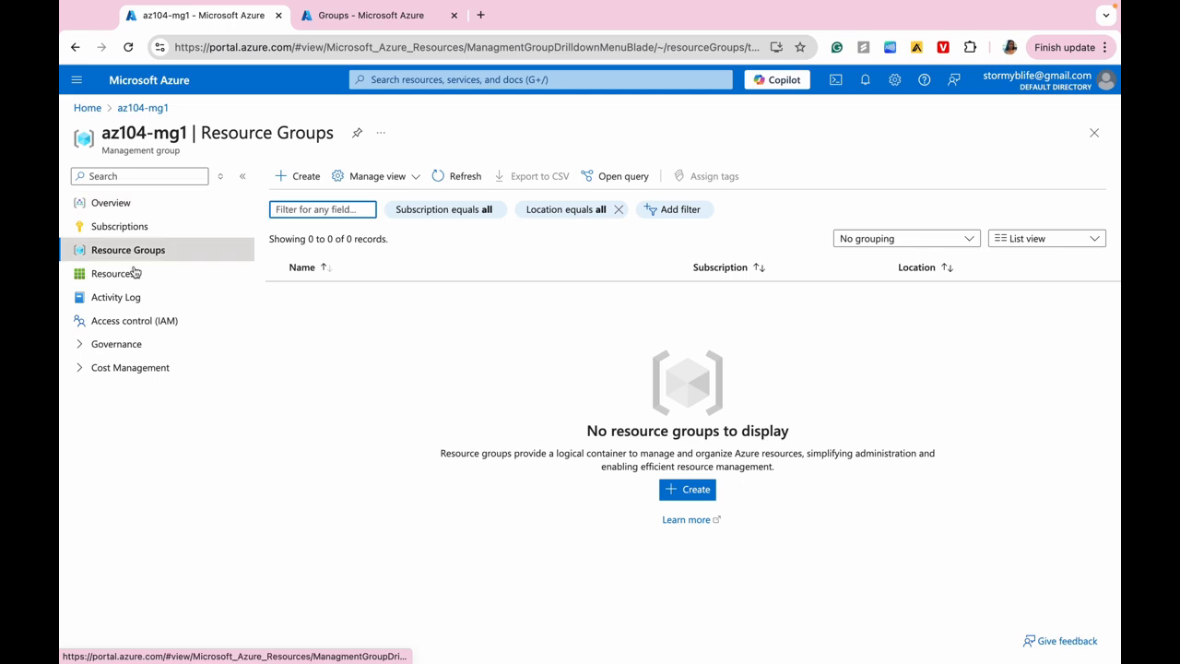
left_click(74, 47)
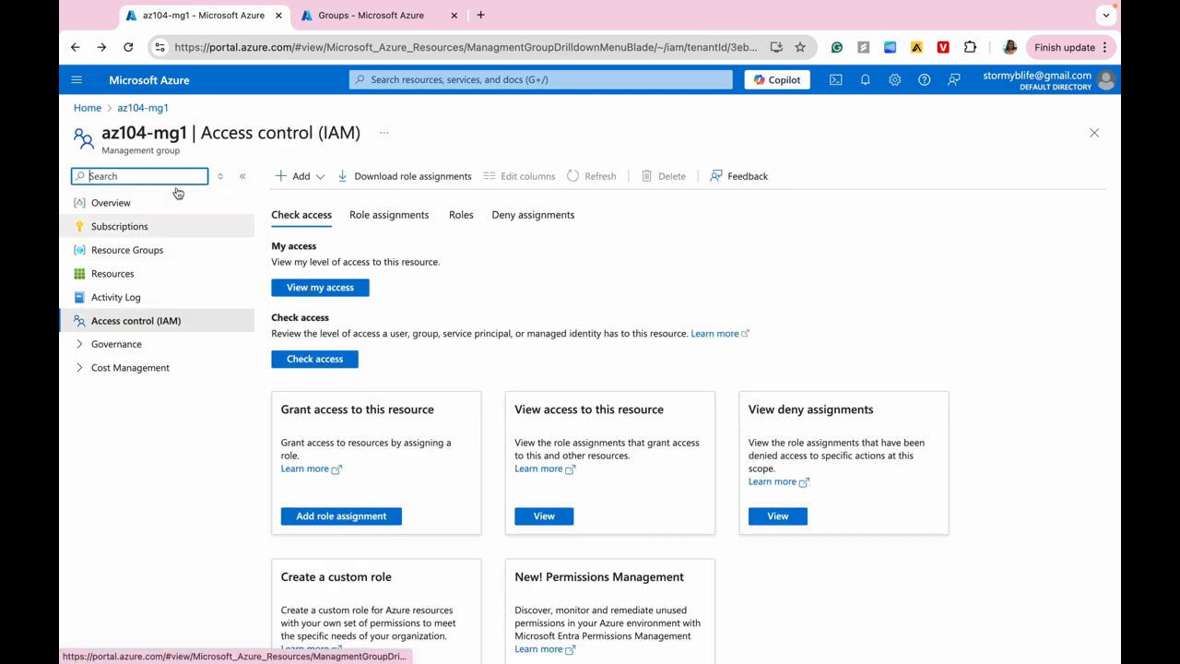
left_click(124, 203)
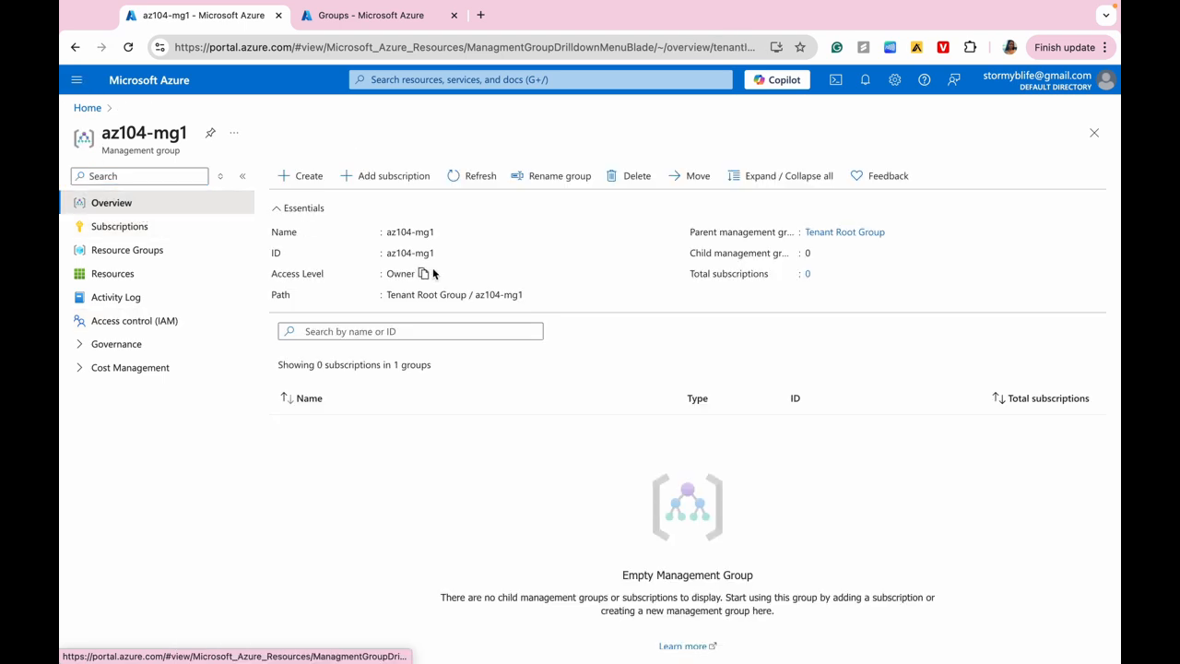
left_click(85, 108)
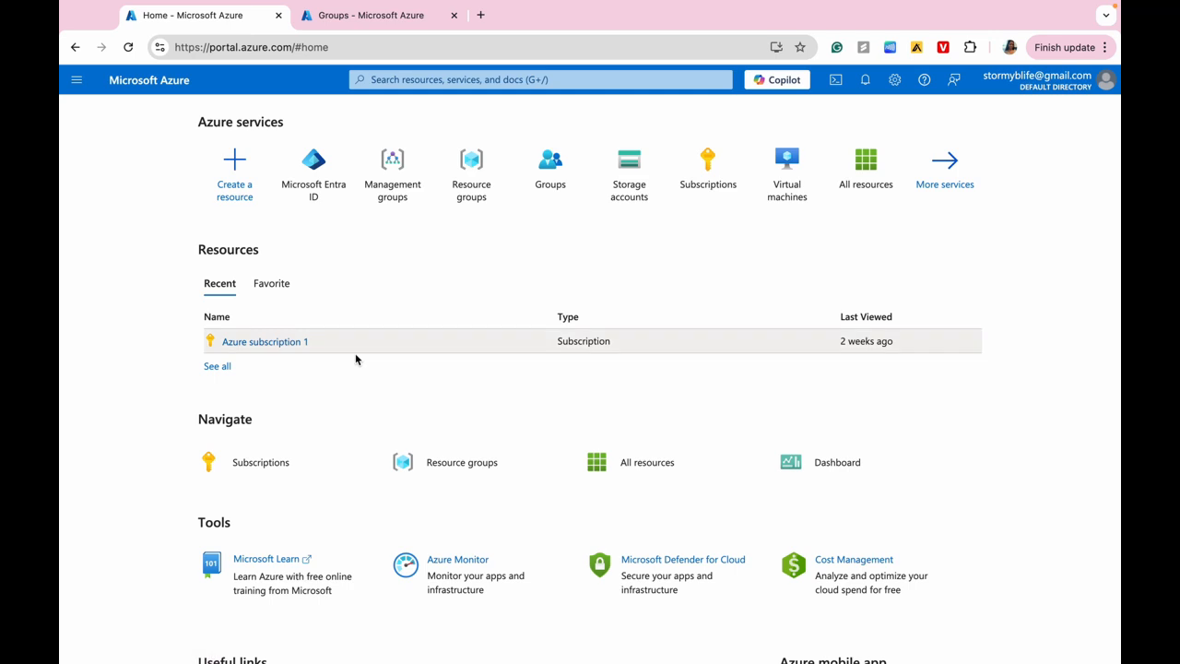
left_click(222, 367)
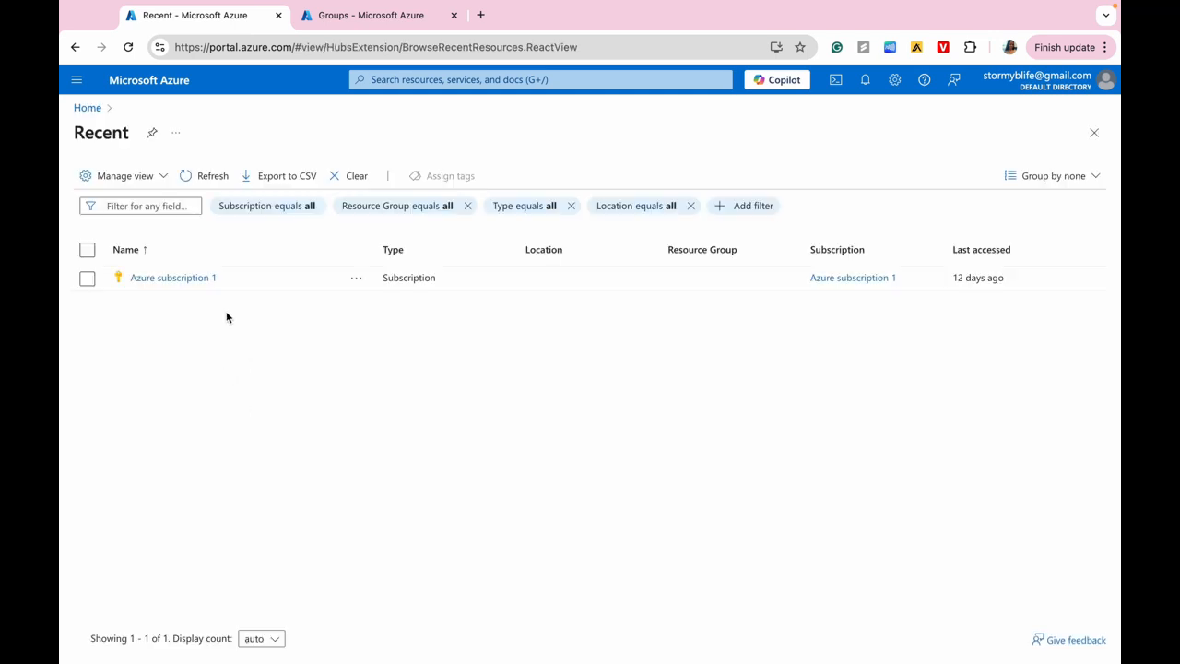
left_click(83, 108)
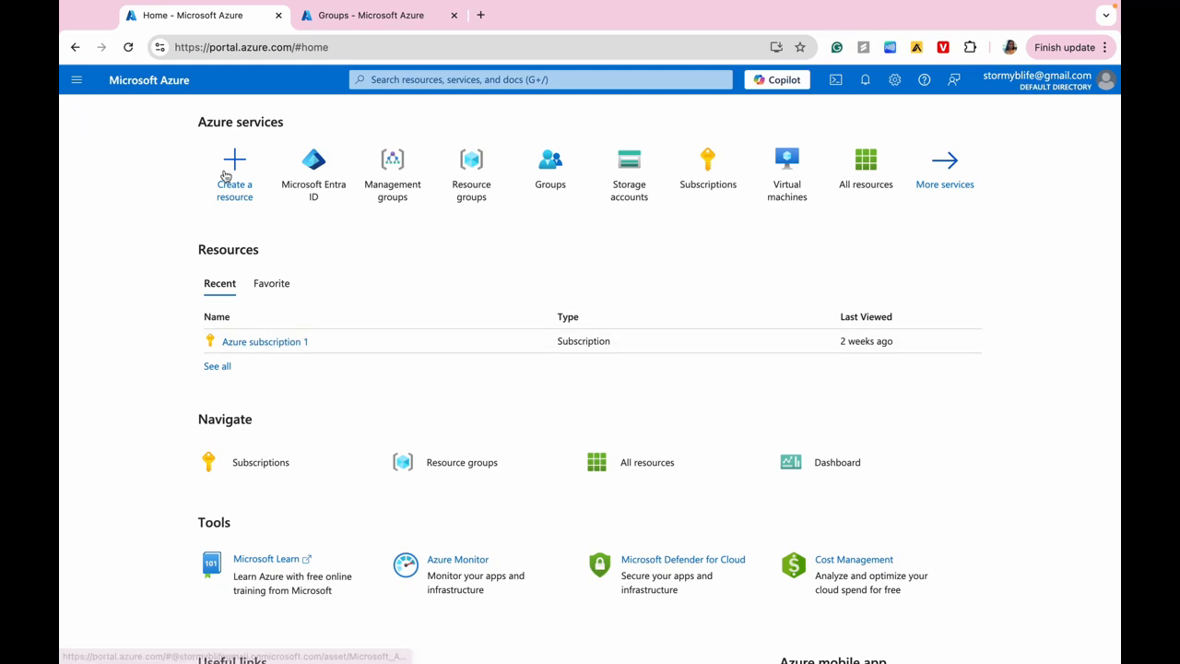
- Open the activity log of az104-mg1 from the management groups and expand its Create role assignment and Create or Update operations
left_click(390, 171)
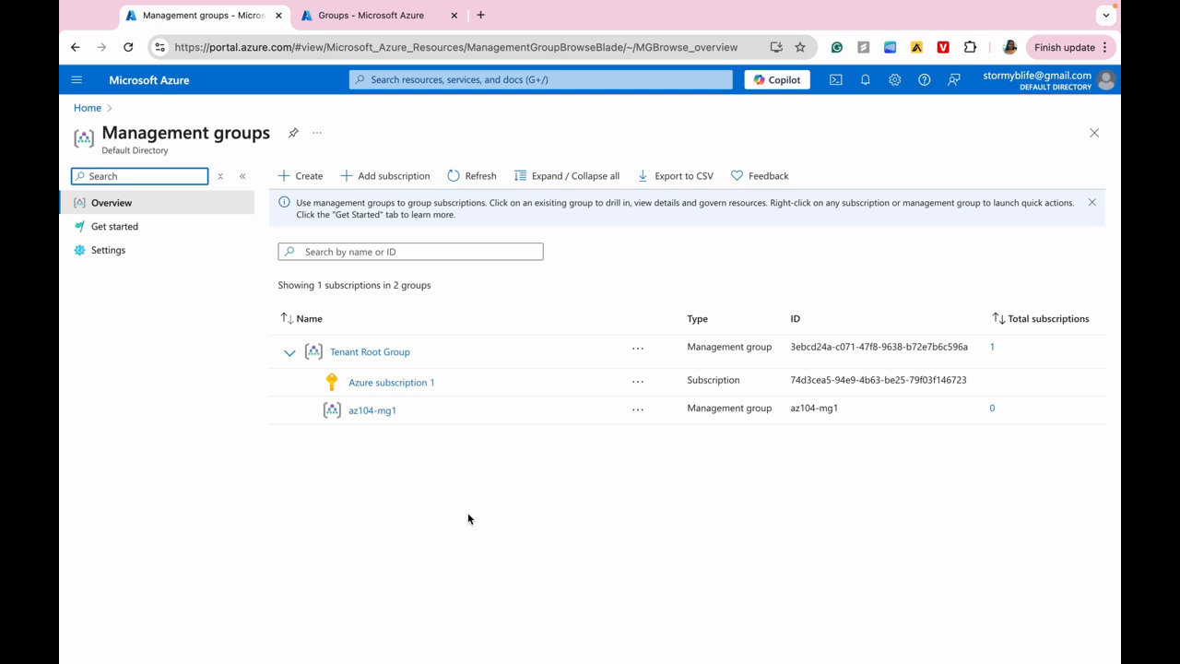
left_click(375, 412)
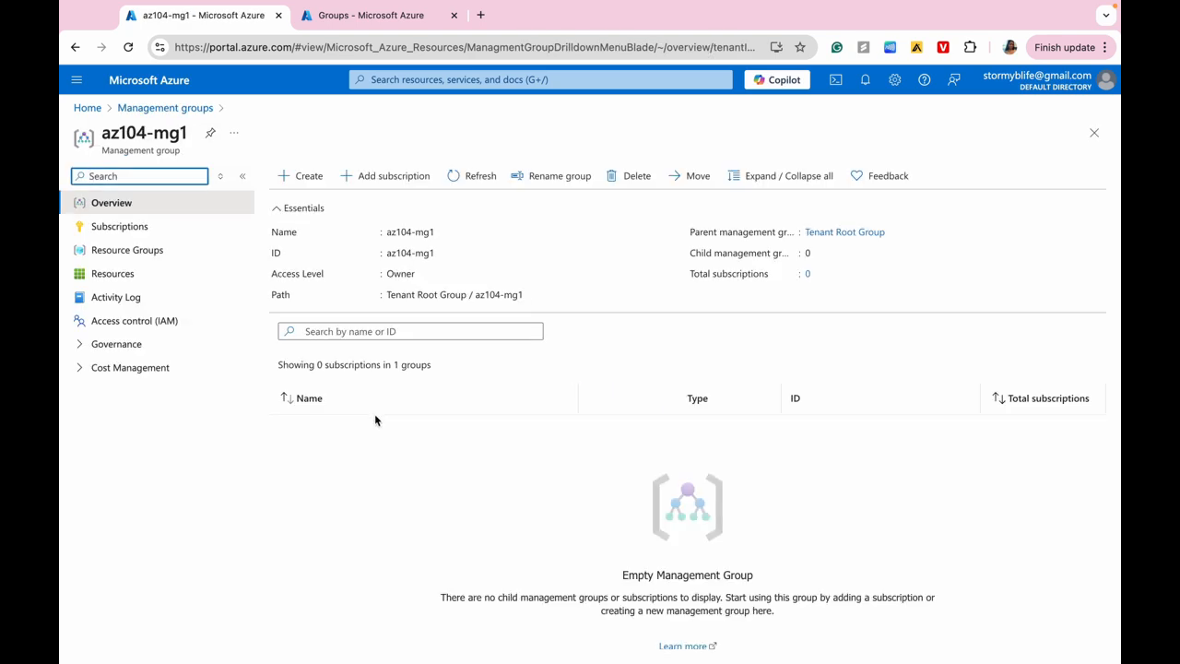
left_click(120, 297)
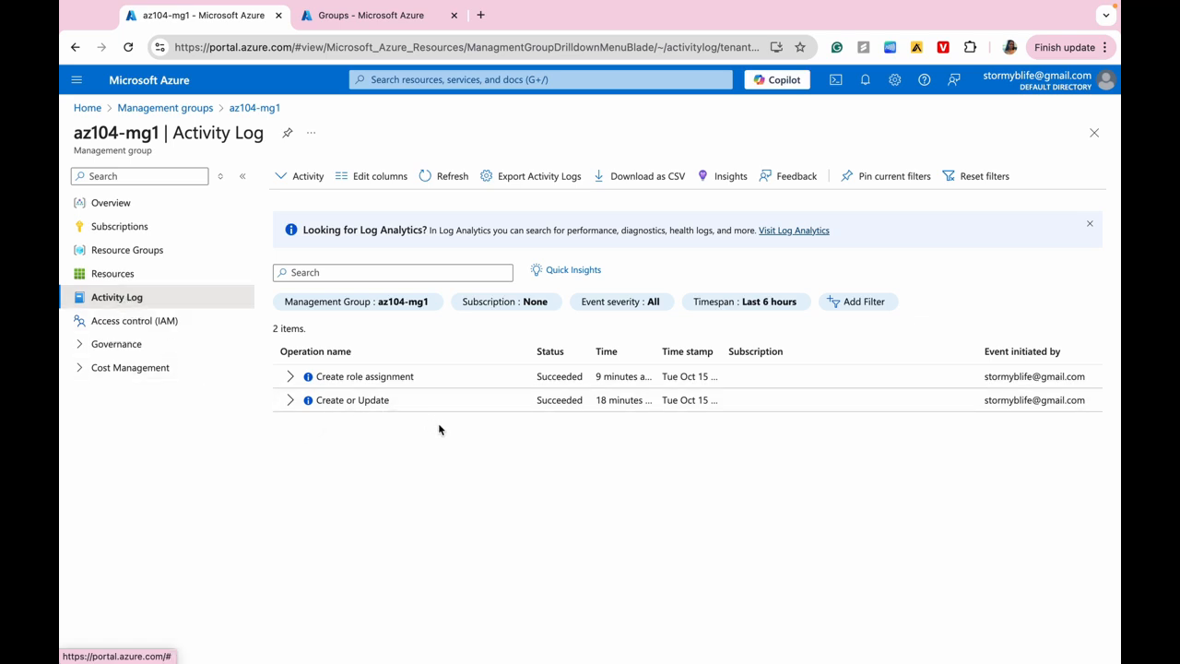
left_click(289, 378)
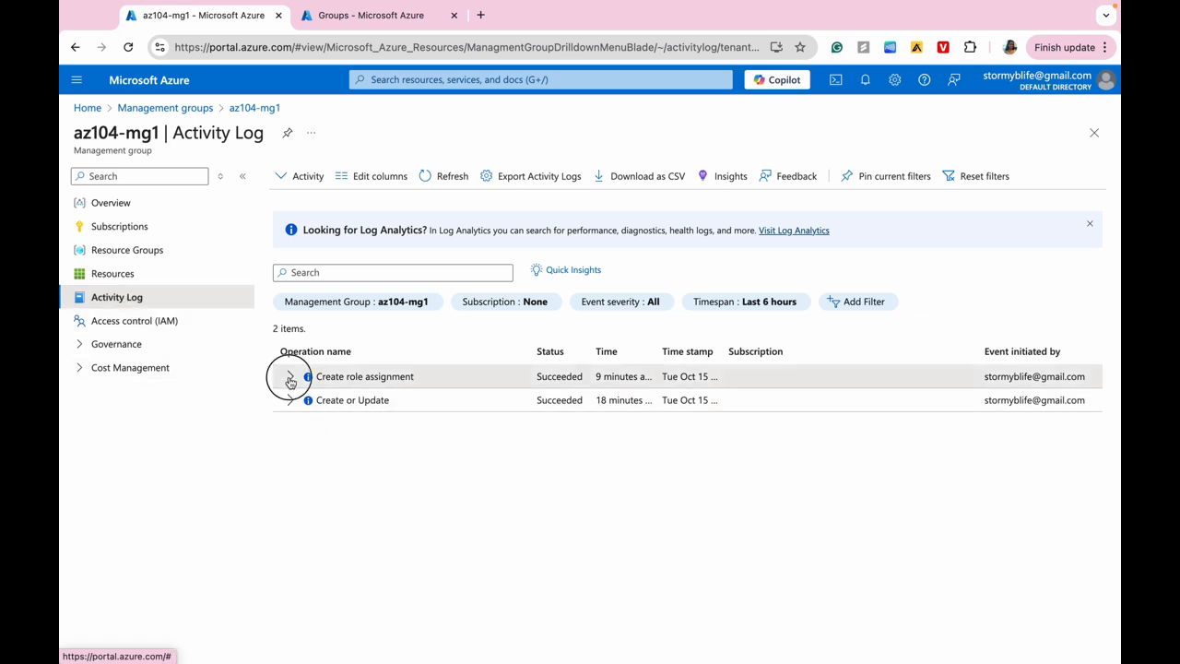
left_click(290, 425)
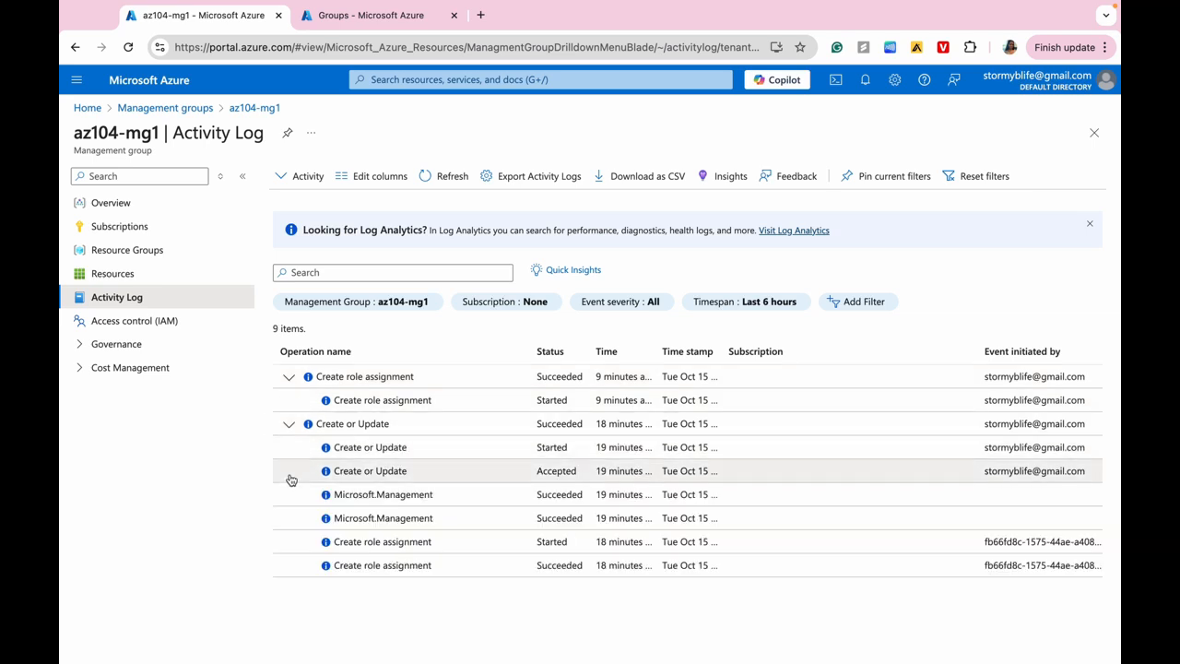
left_click(291, 429)
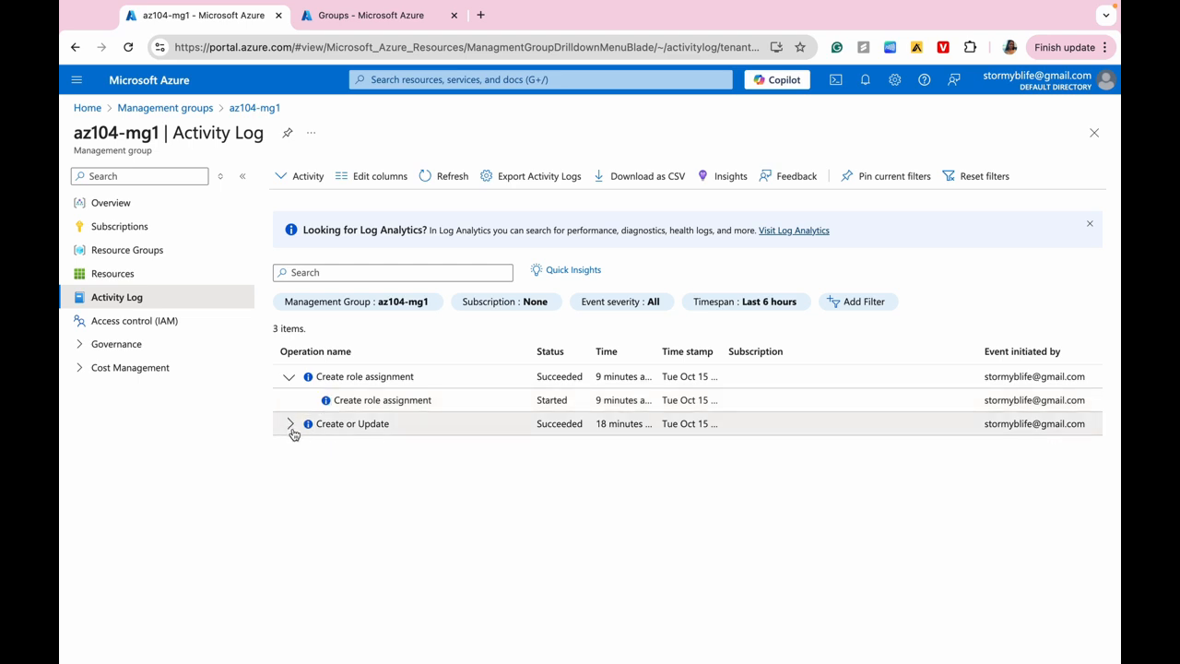
left_click(290, 425)
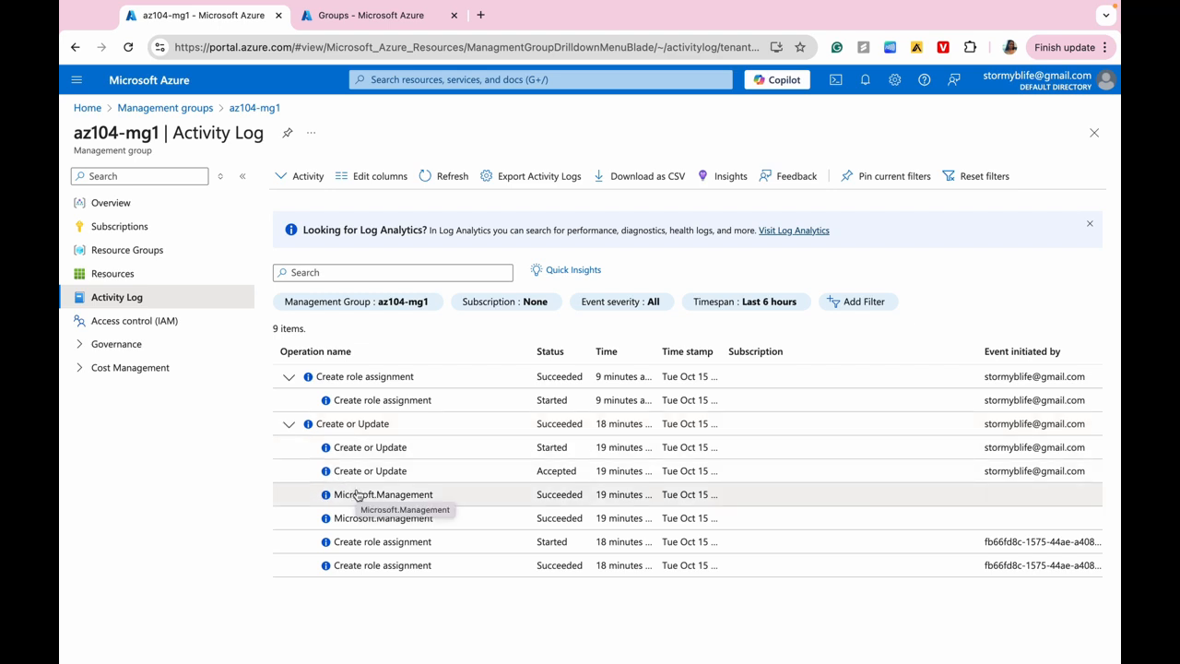
- Examine the details of the individual events logged under the Create or Update operation
left_click(400, 521)
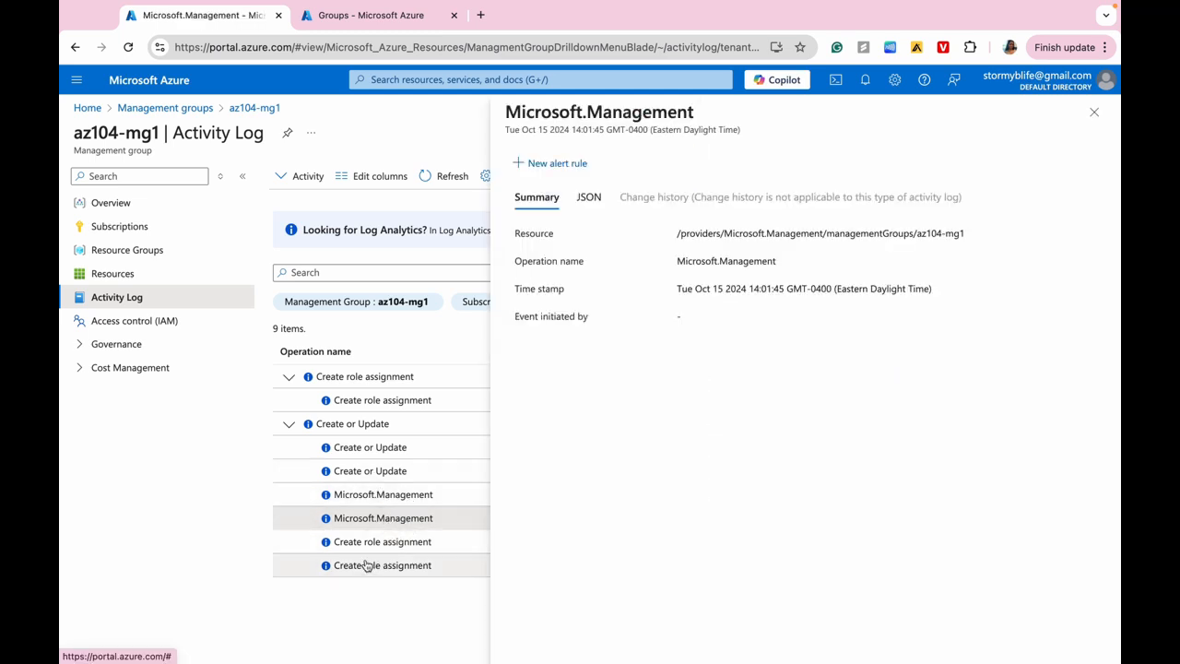
left_click(308, 452)
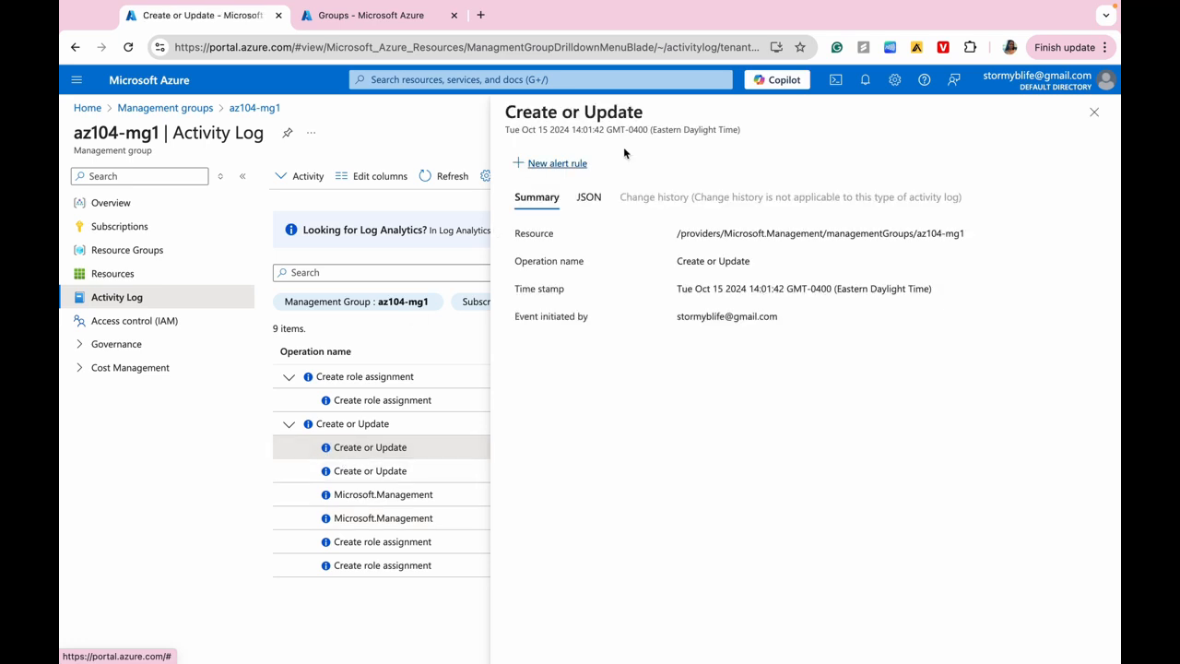
left_click(1094, 111)
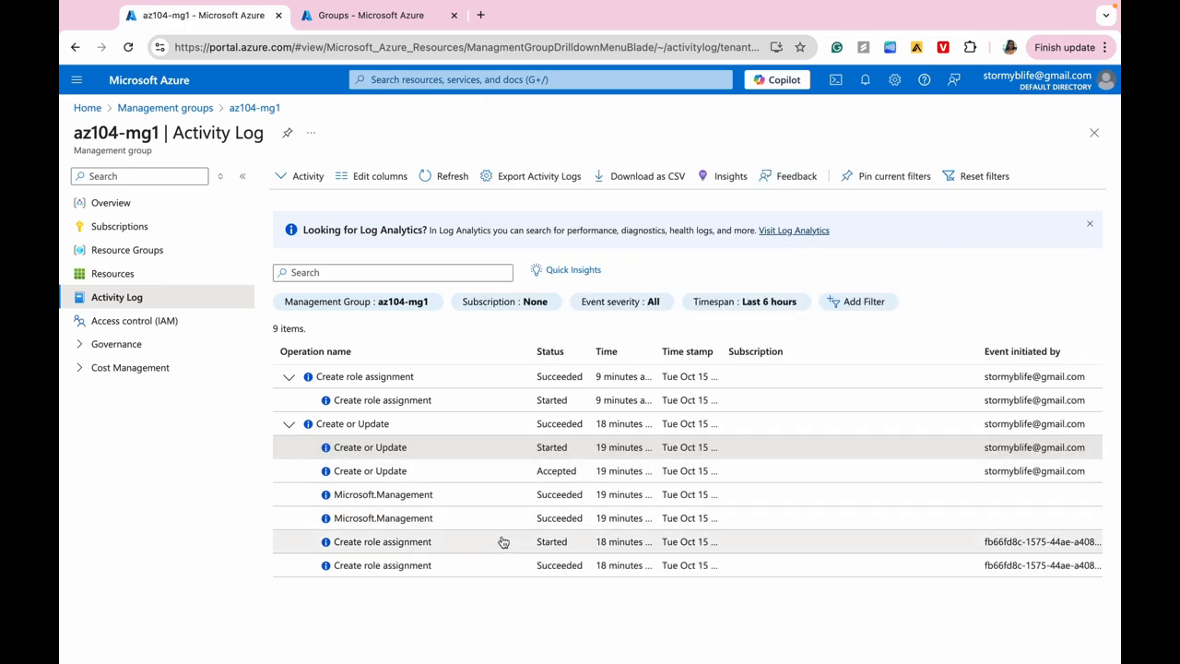
left_click(369, 449)
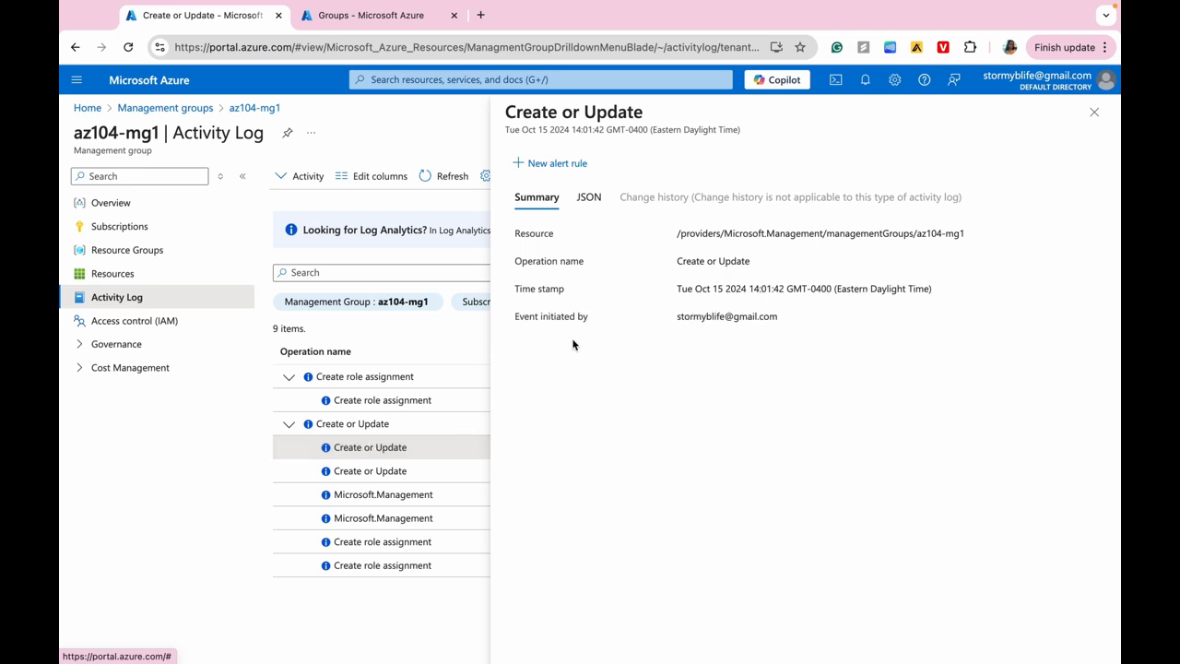
left_click(395, 470)
left_click(400, 496)
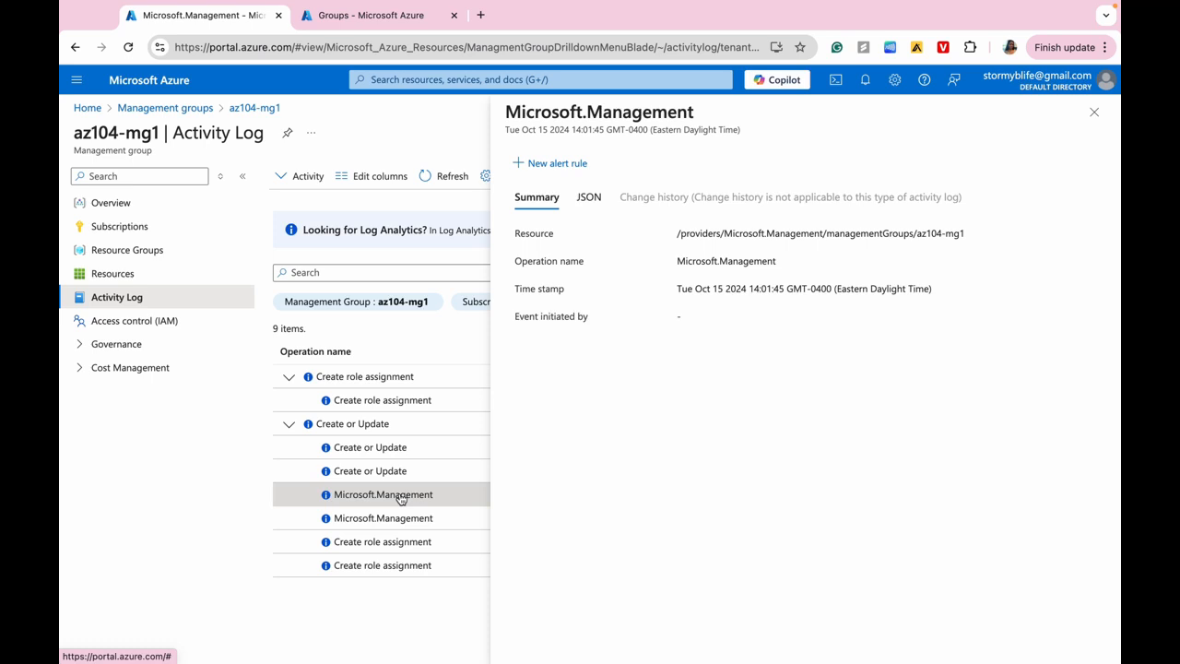
left_click(388, 519)
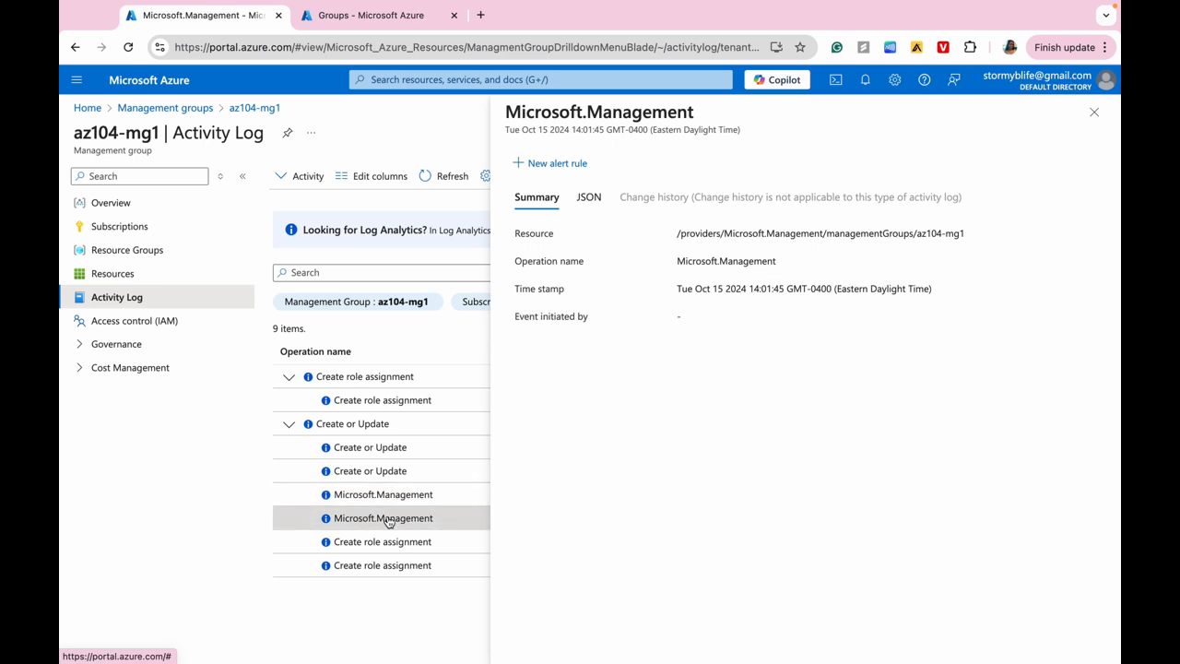
left_click(378, 549)
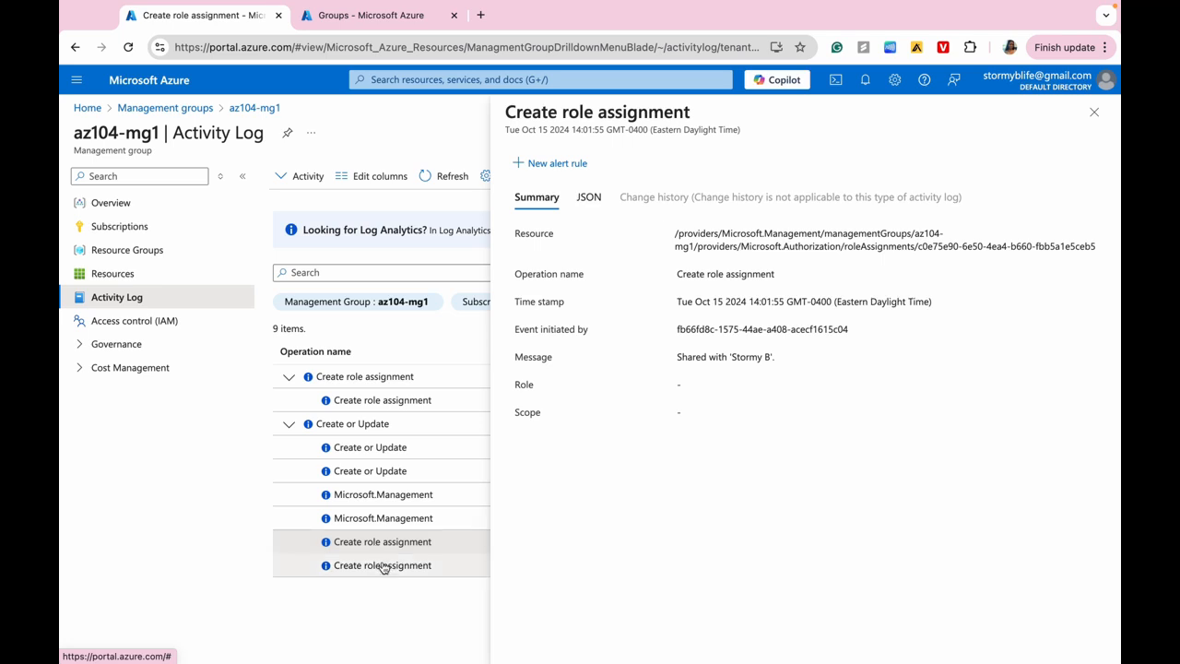
left_click(384, 566)
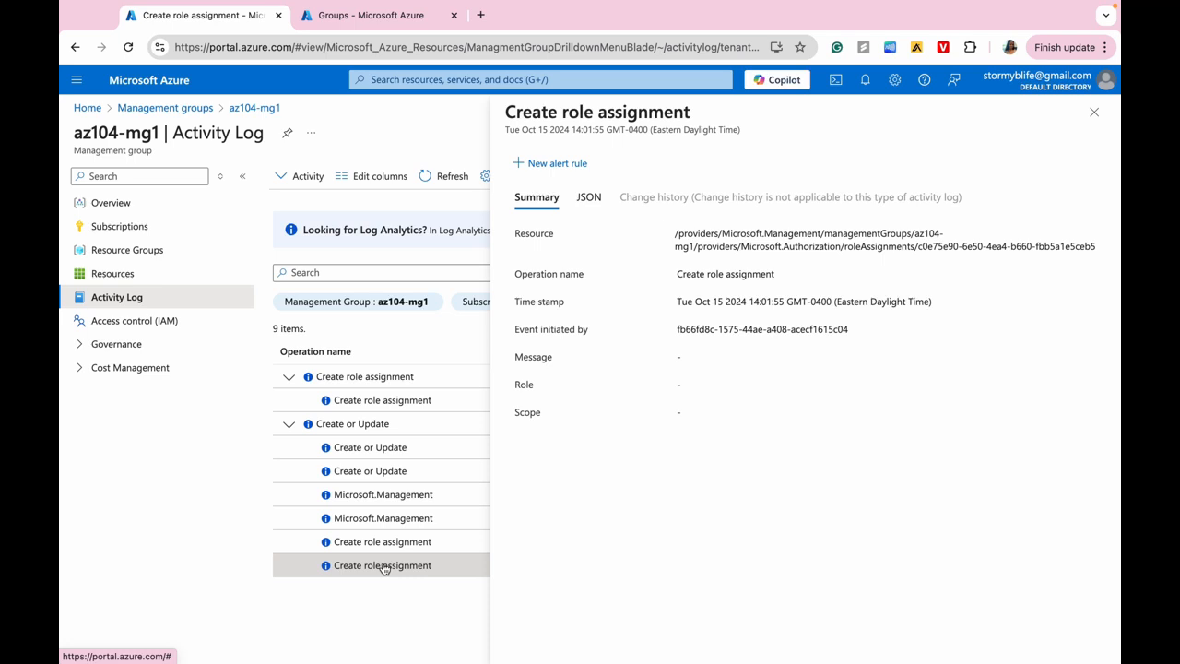
- Examine the details of the Create role assignment operation, recheck the second Create or Update event, and close the details
left_click(290, 424)
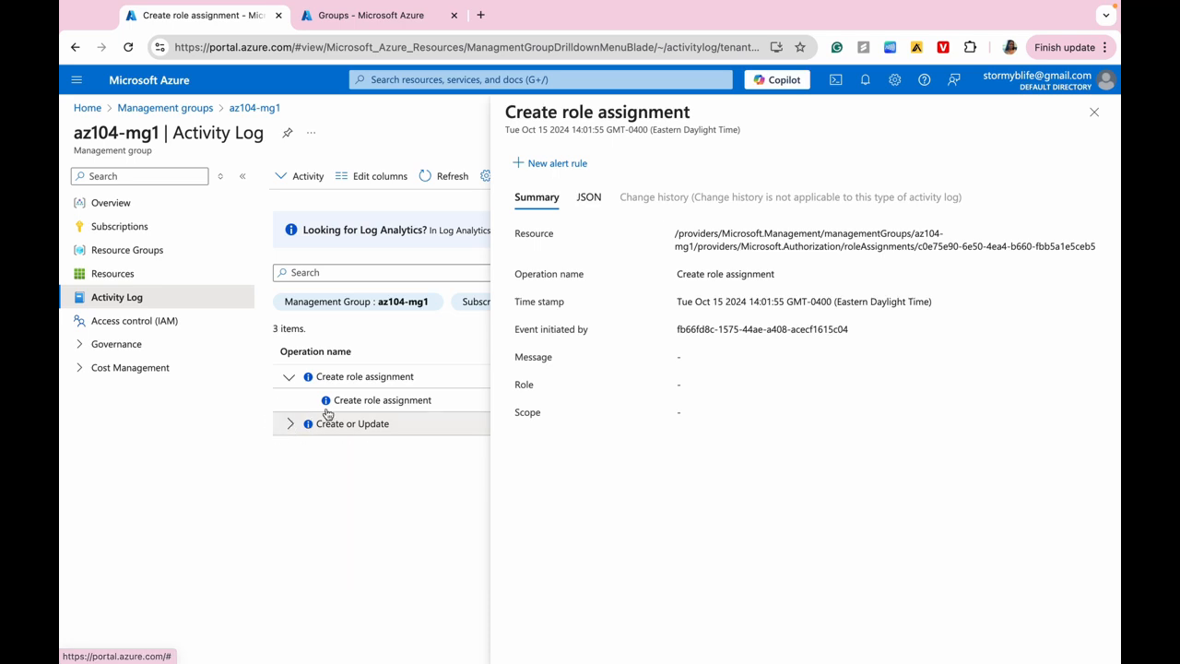
left_click(355, 403)
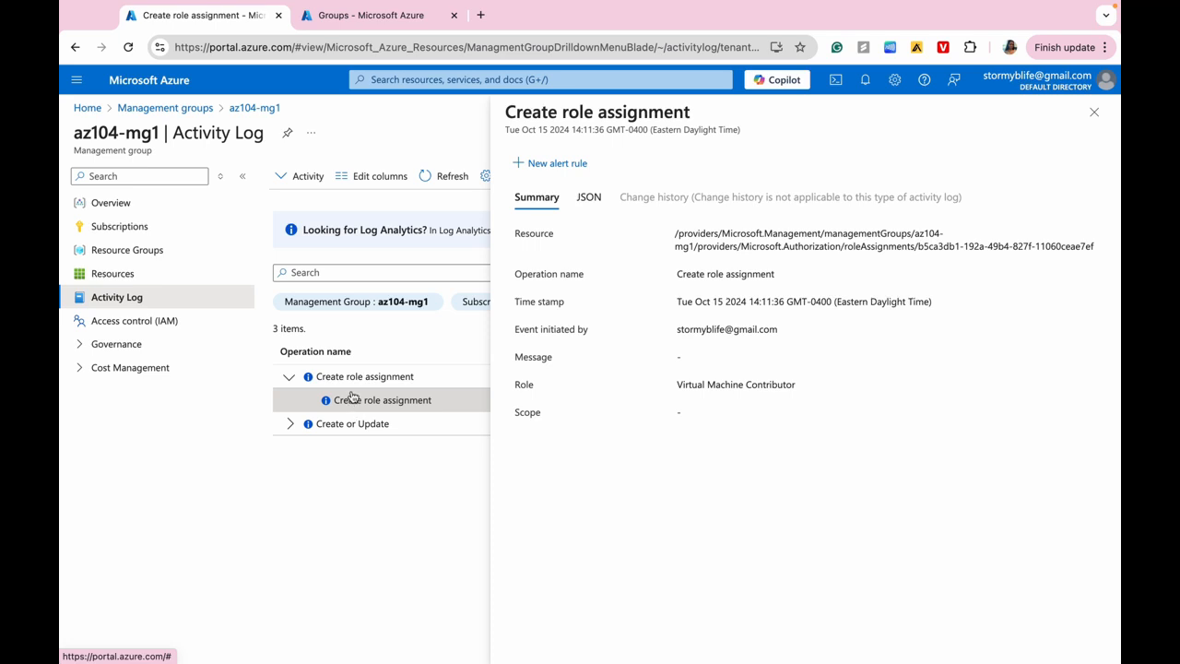
left_click(346, 382)
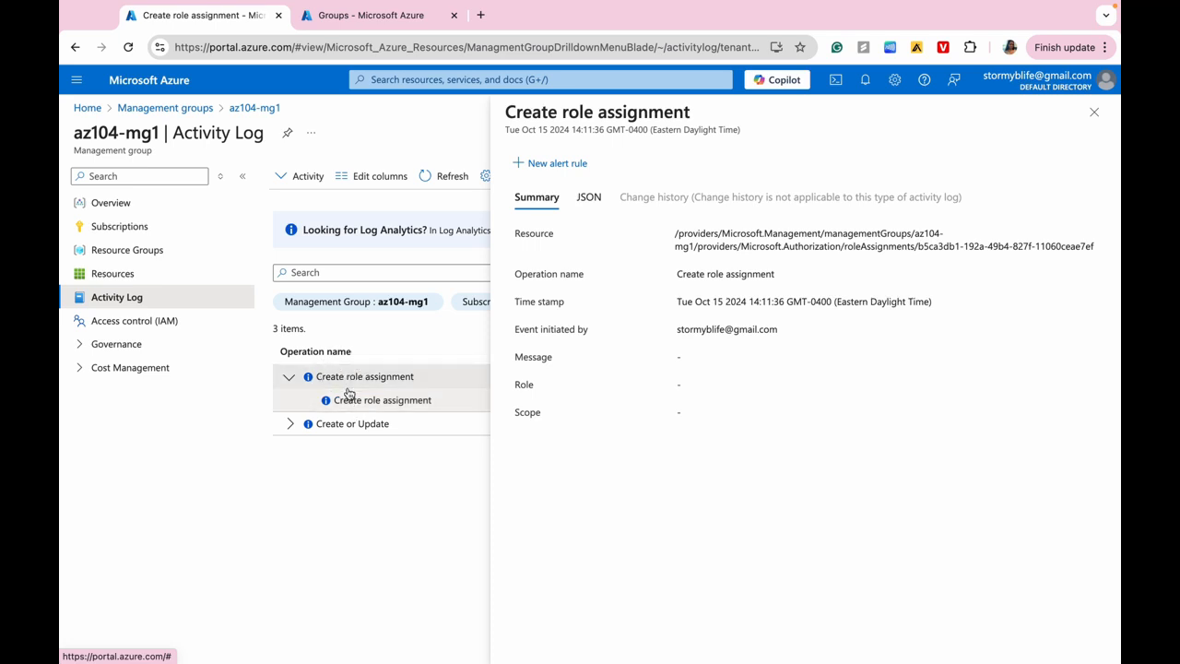
left_click(293, 427)
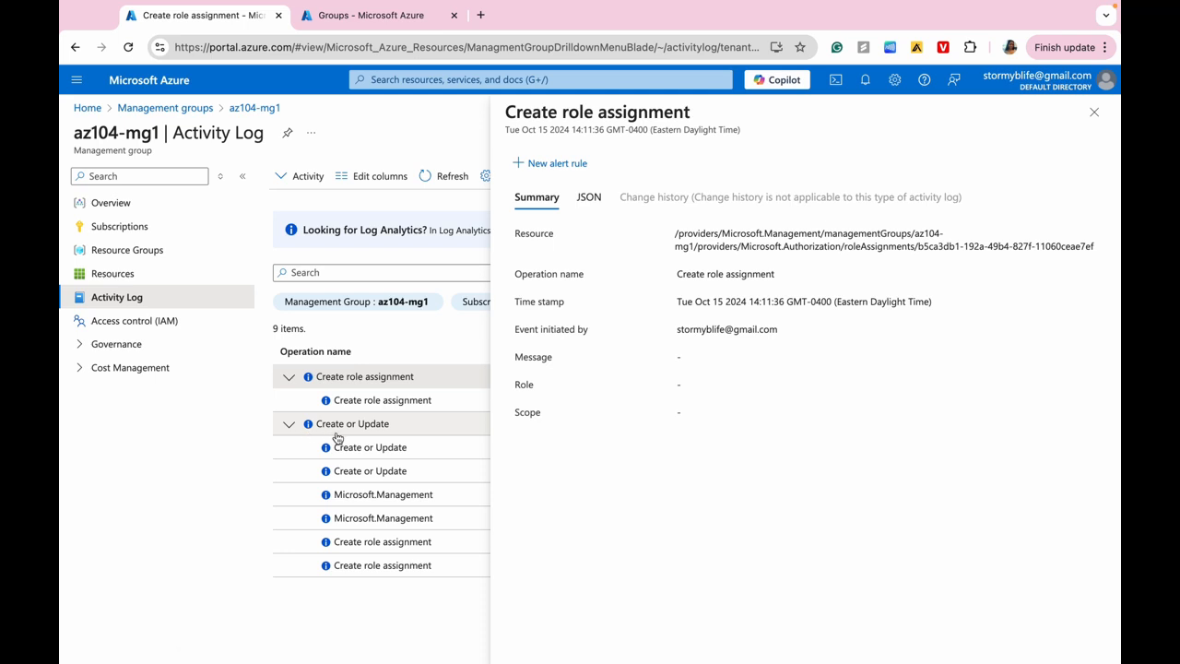
left_click(367, 471)
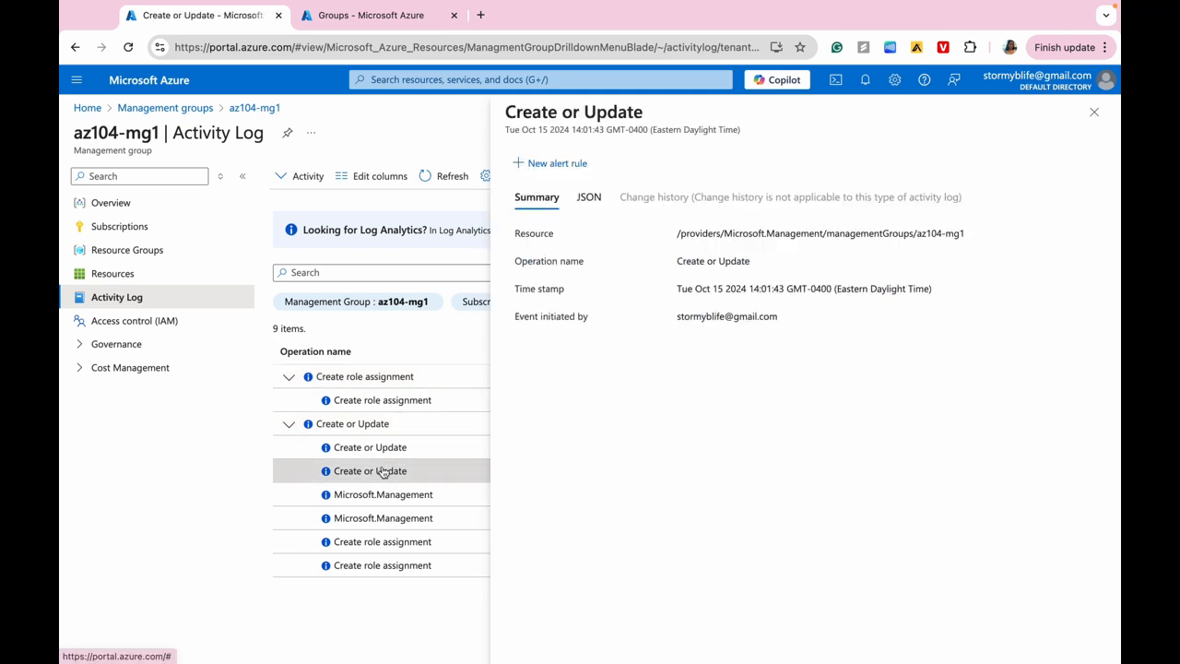
left_click(291, 428)
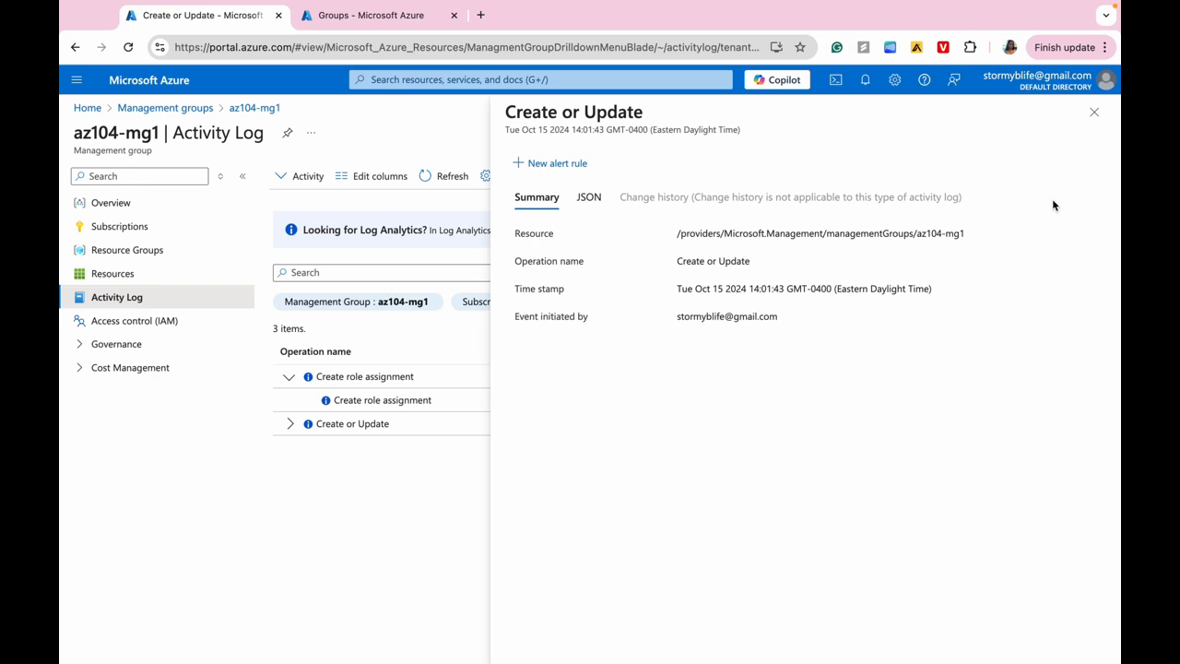
left_click(1095, 111)
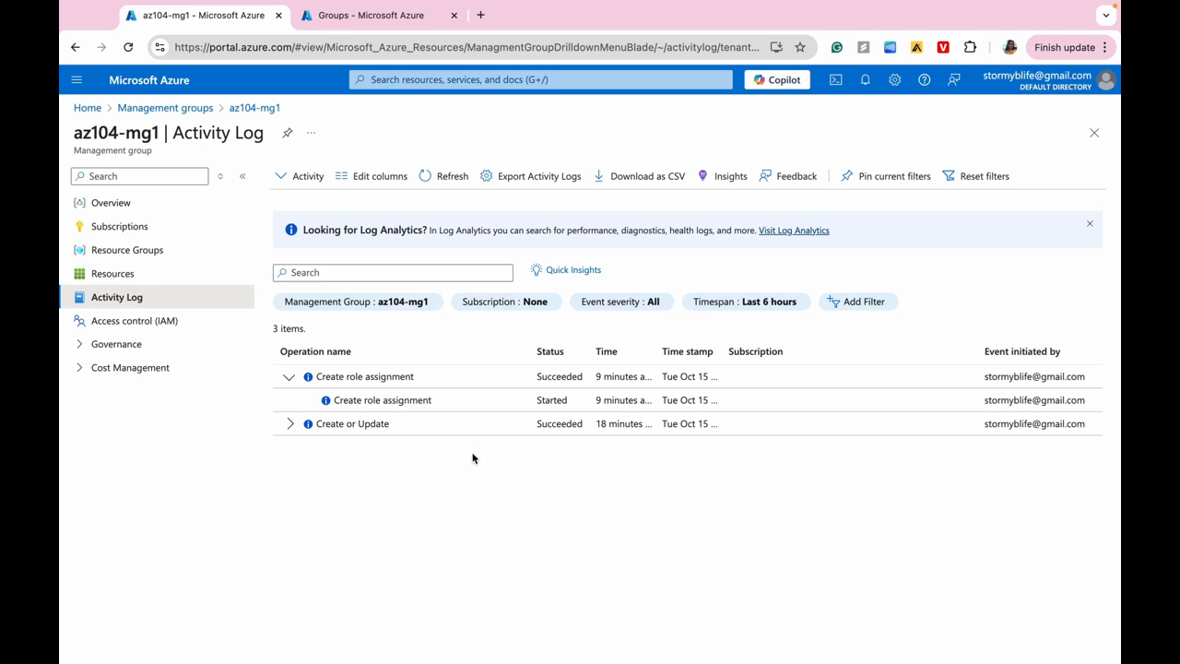
mouse_move(580, 6)
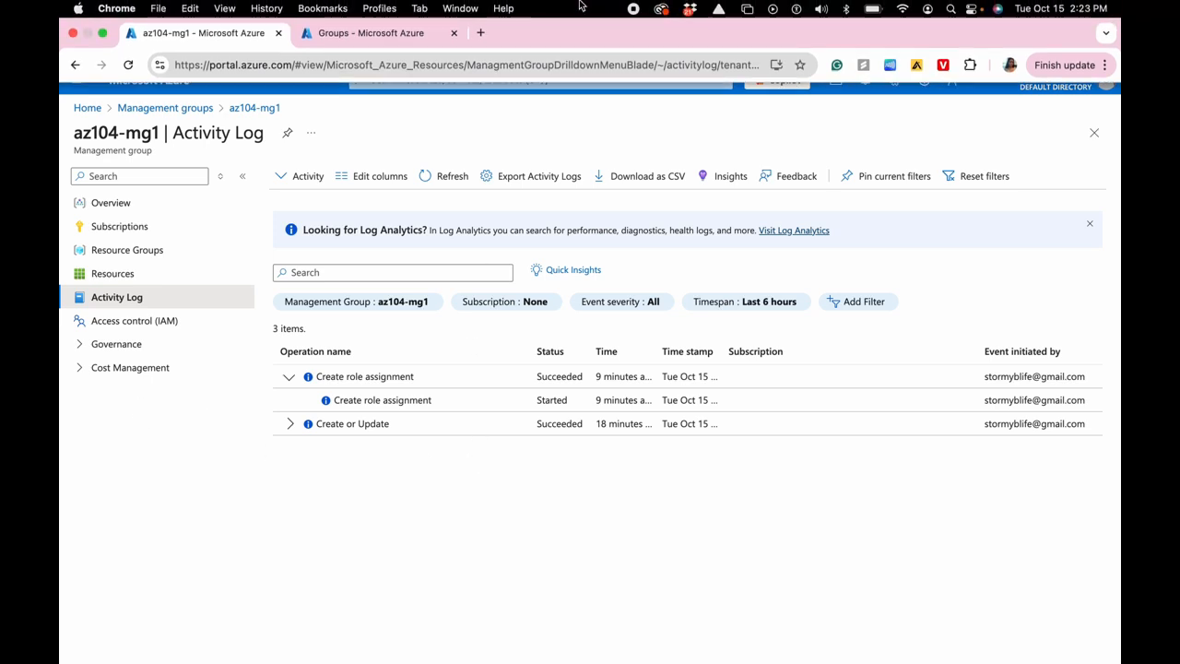